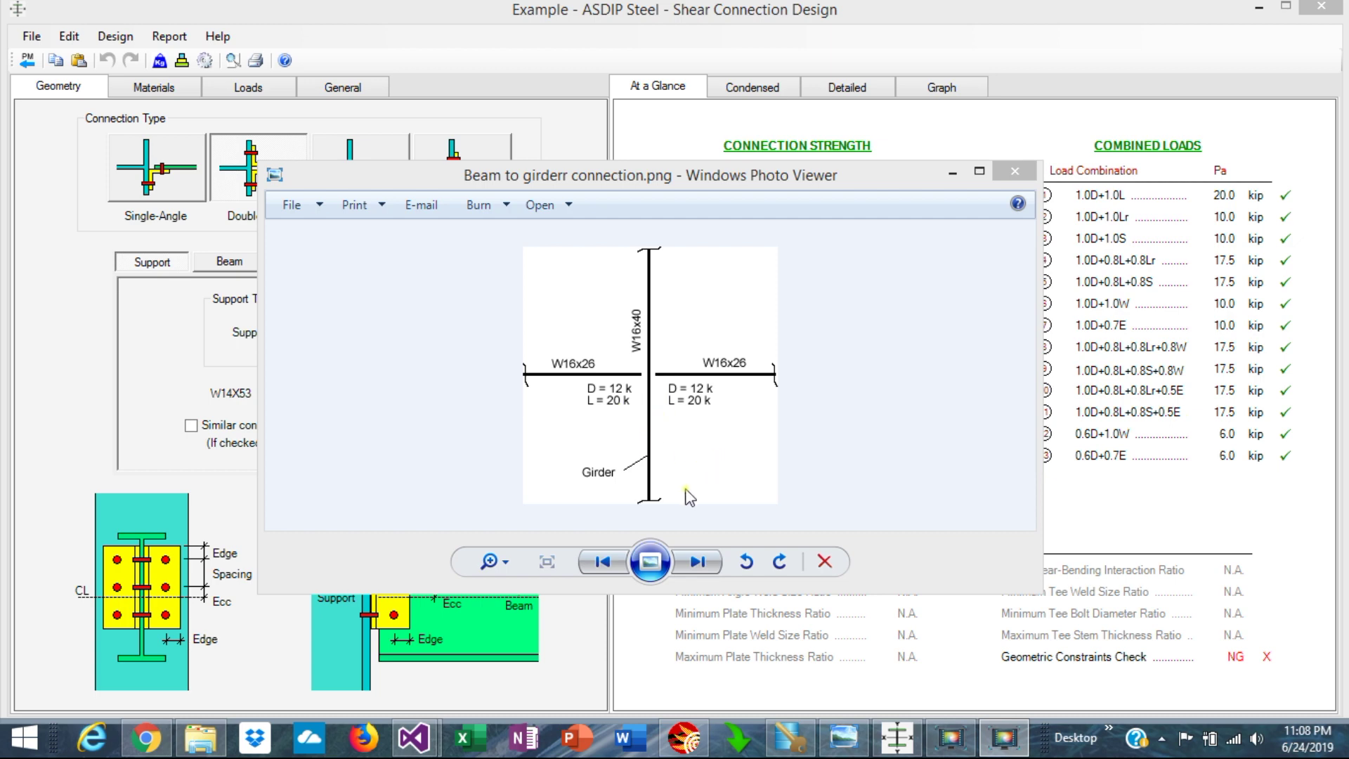
Switch from the sketch back to the ASDIP Steel connection design window.
click(143, 396)
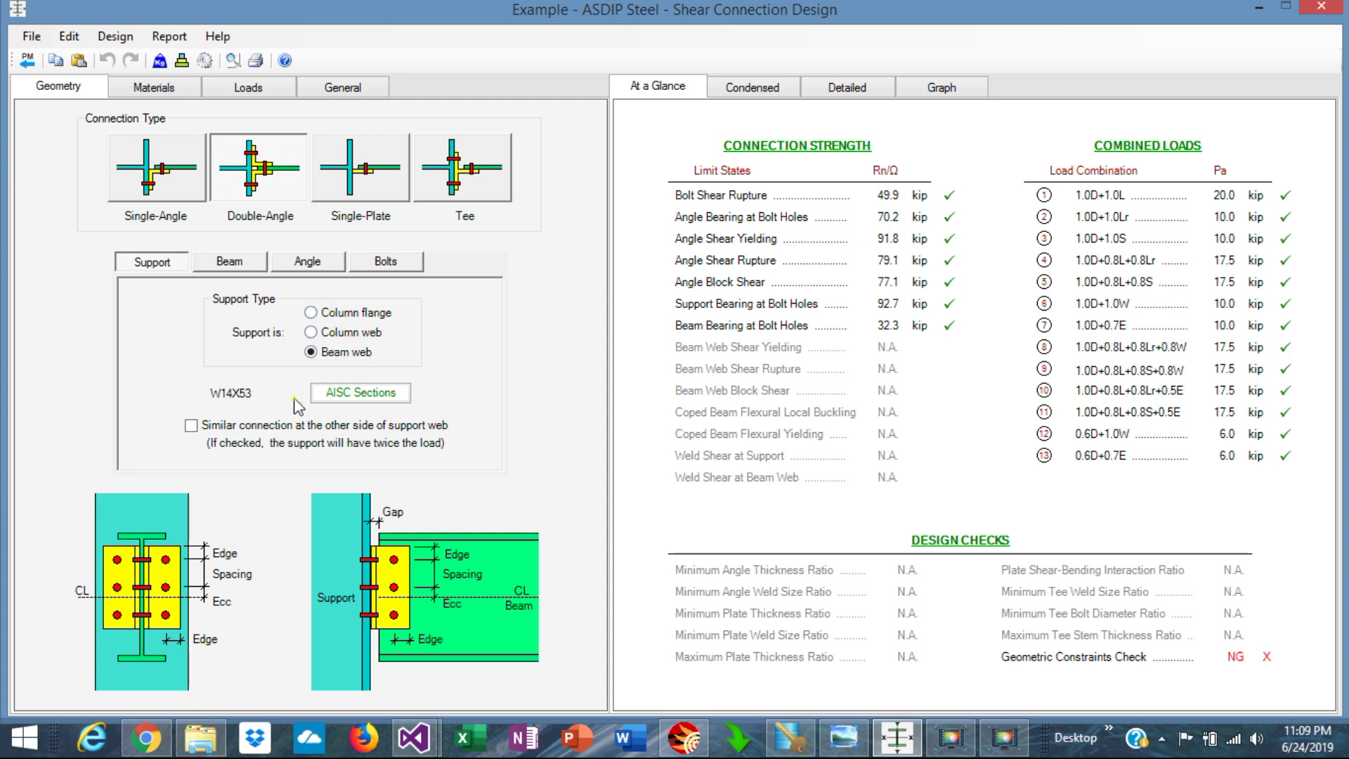
Review the beam, angle and bolt geometry: 3 bolt rows at 3.00 in, 4.00 × 3.50 × 0.375 in angles.
click(232, 266)
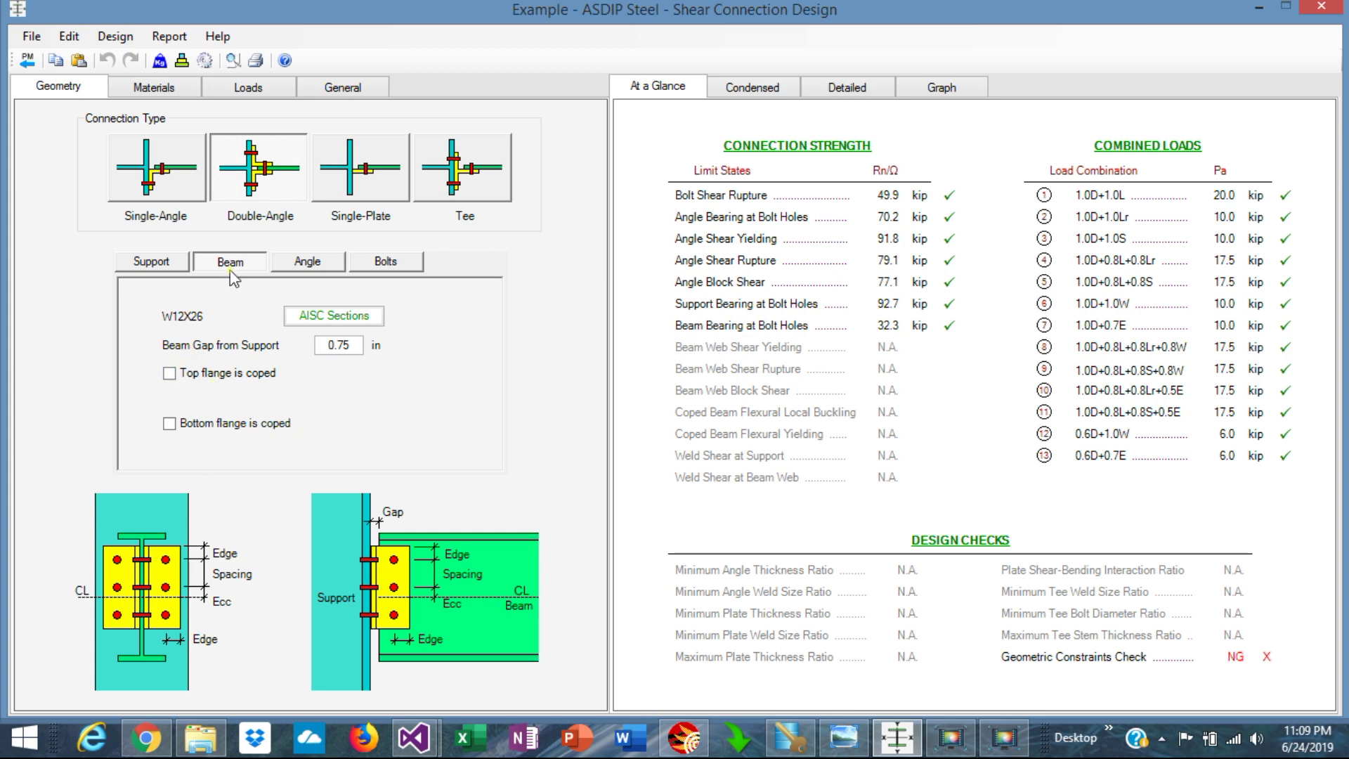
click(318, 262)
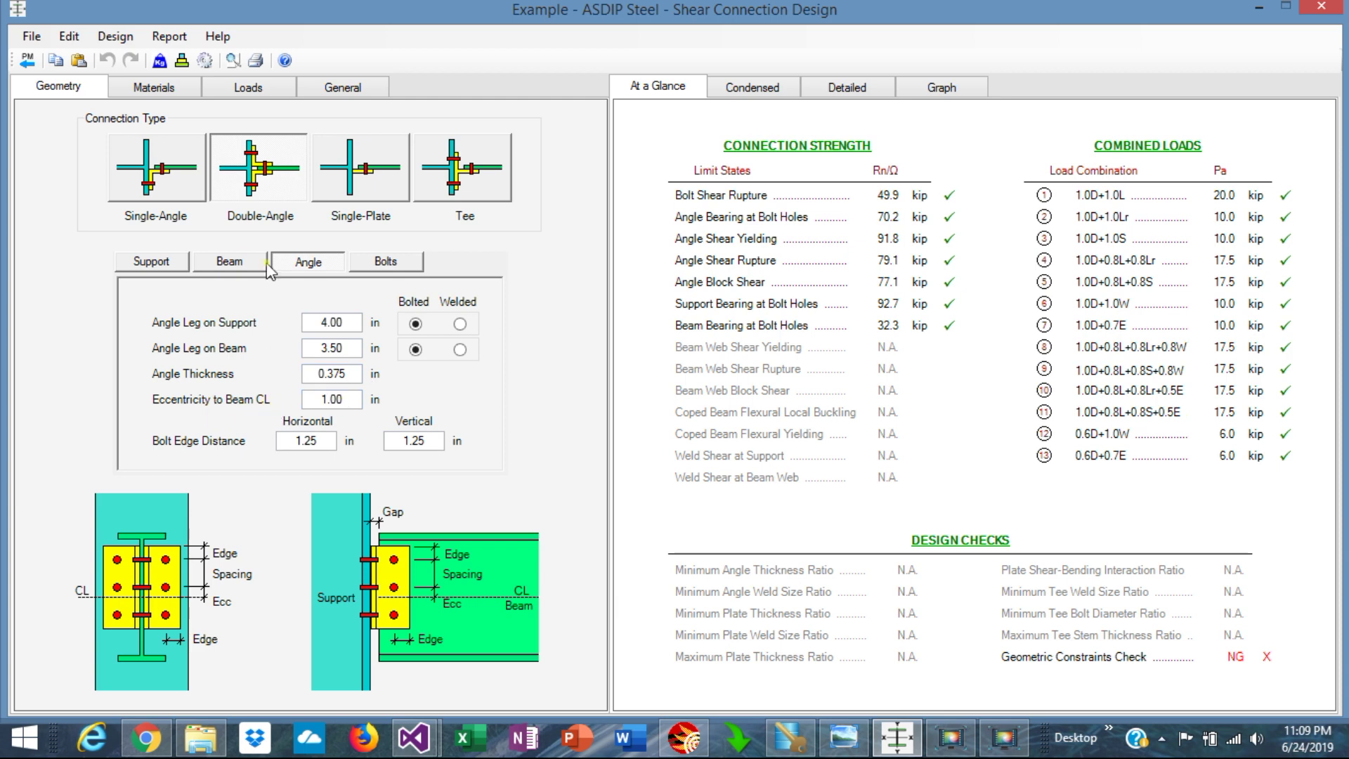
click(380, 263)
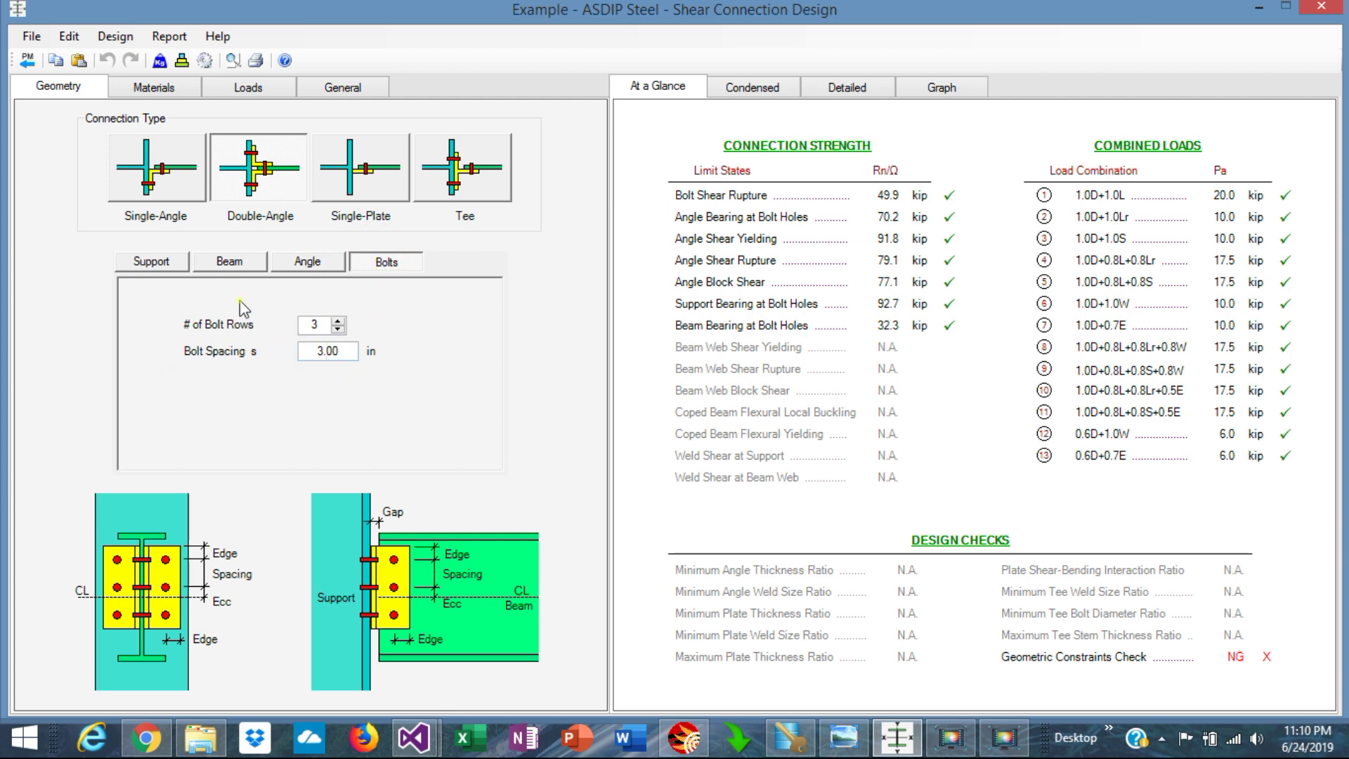
Check the support, beam, angle, bolt and weld material properties.
click(149, 86)
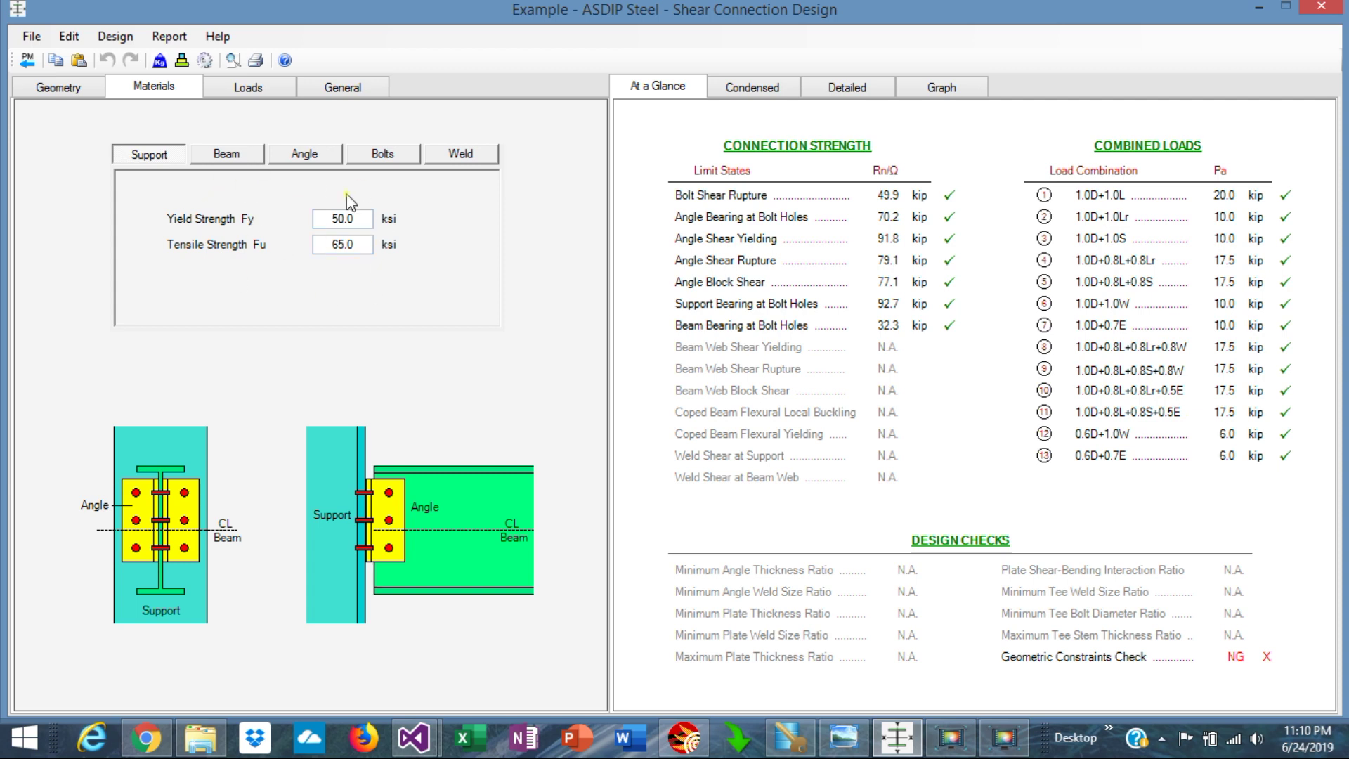
click(226, 155)
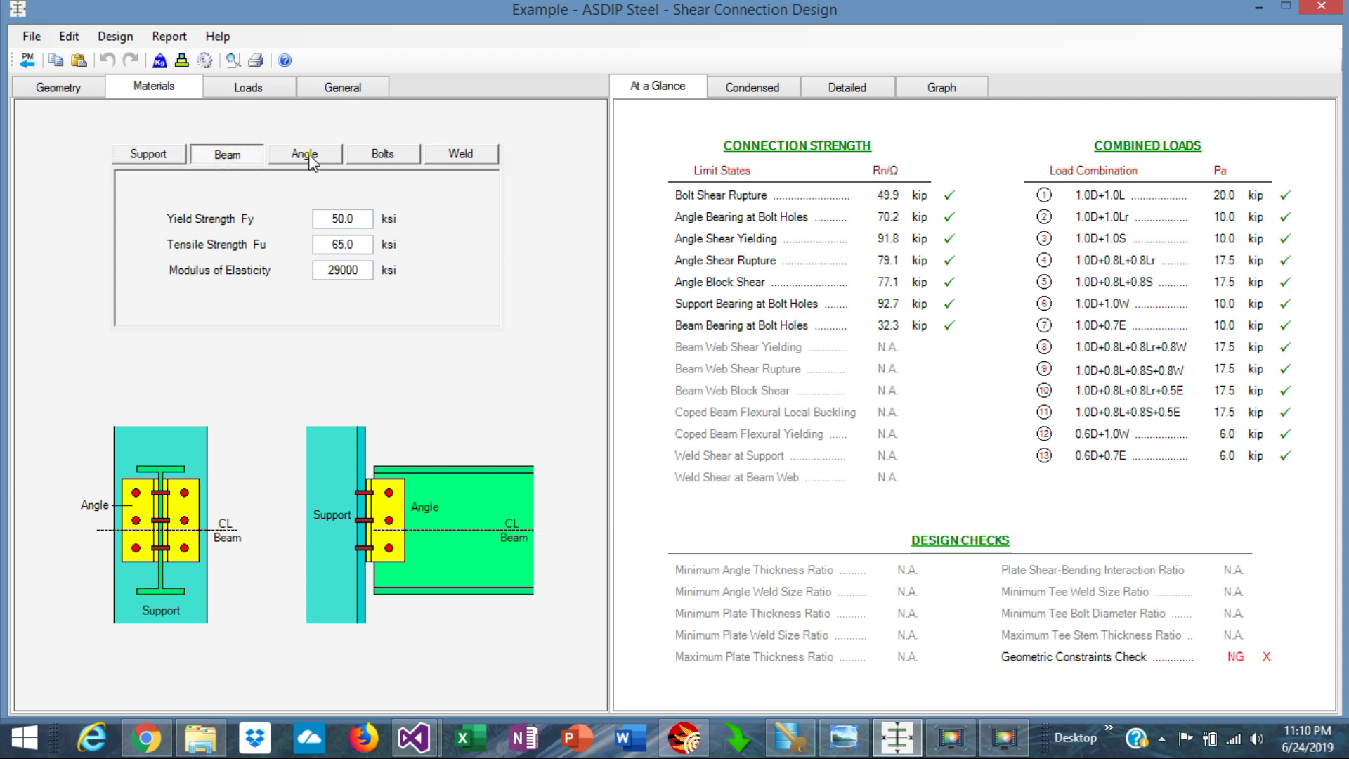
click(310, 159)
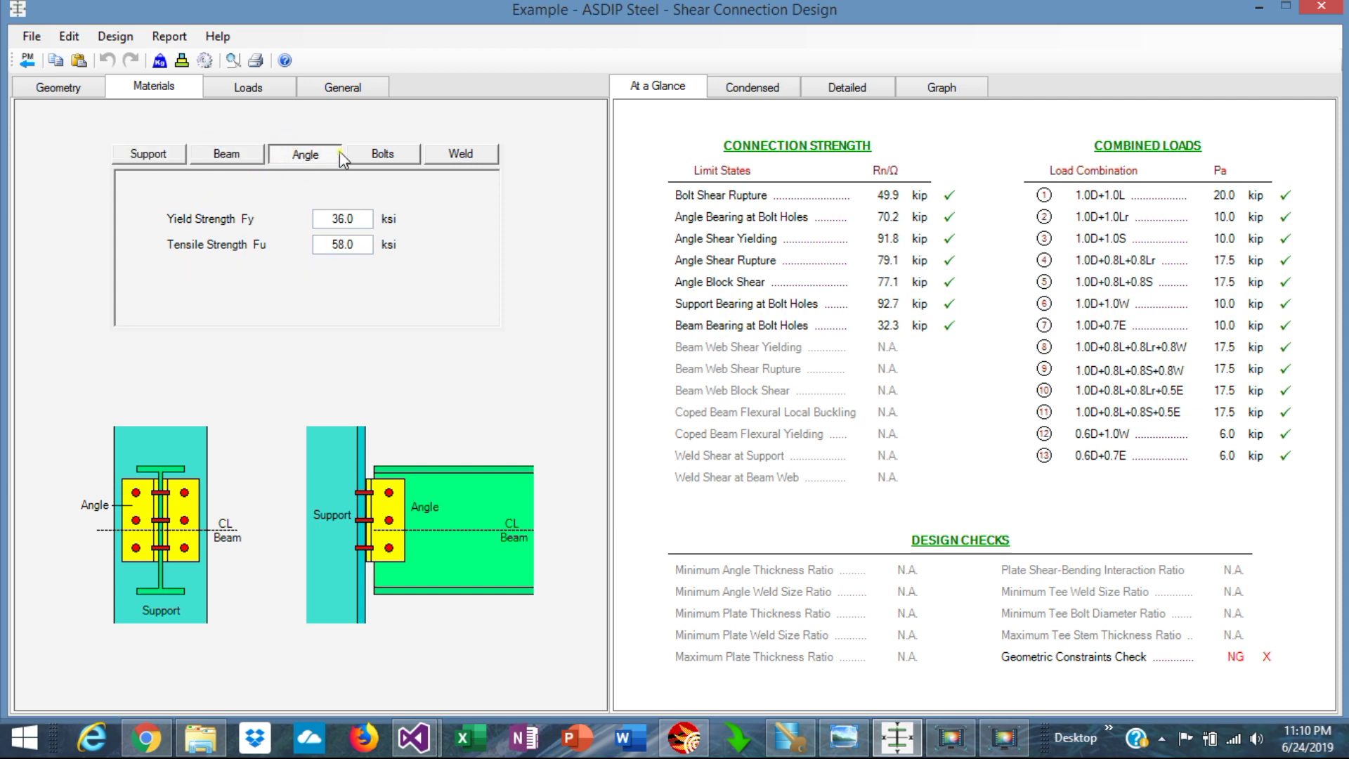
click(395, 151)
click(482, 159)
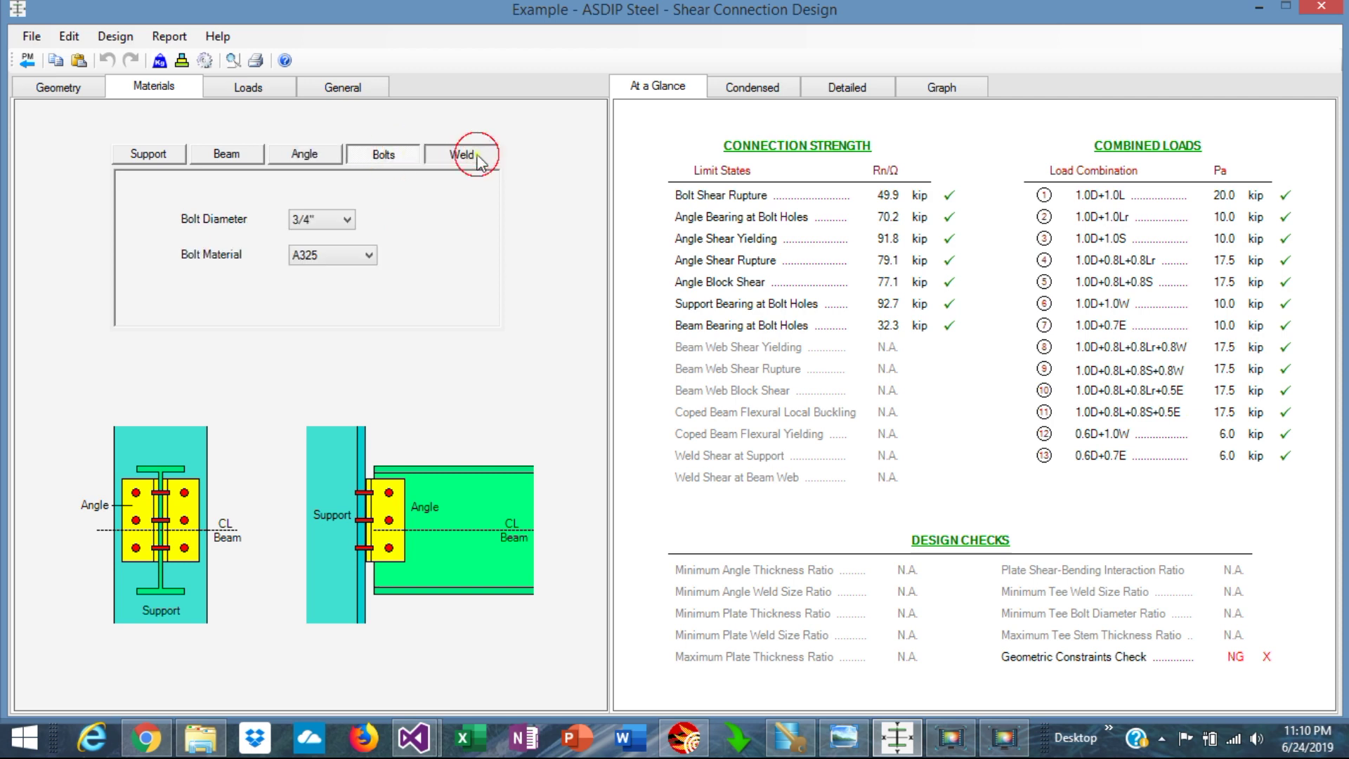
Review the ASD nominal loads of 10.0 kip dead and 10.0 kip live, combining to 20.0 kip.
click(251, 88)
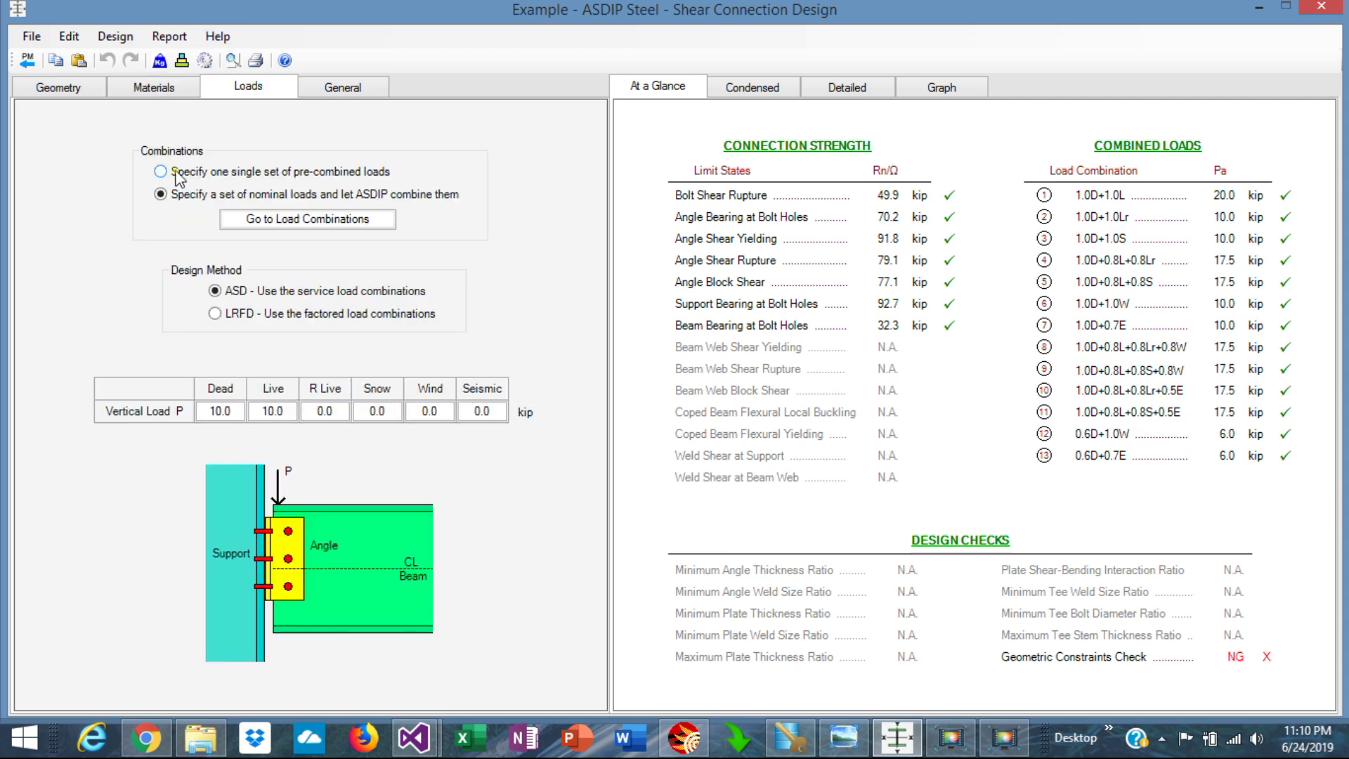
click(160, 195)
click(351, 90)
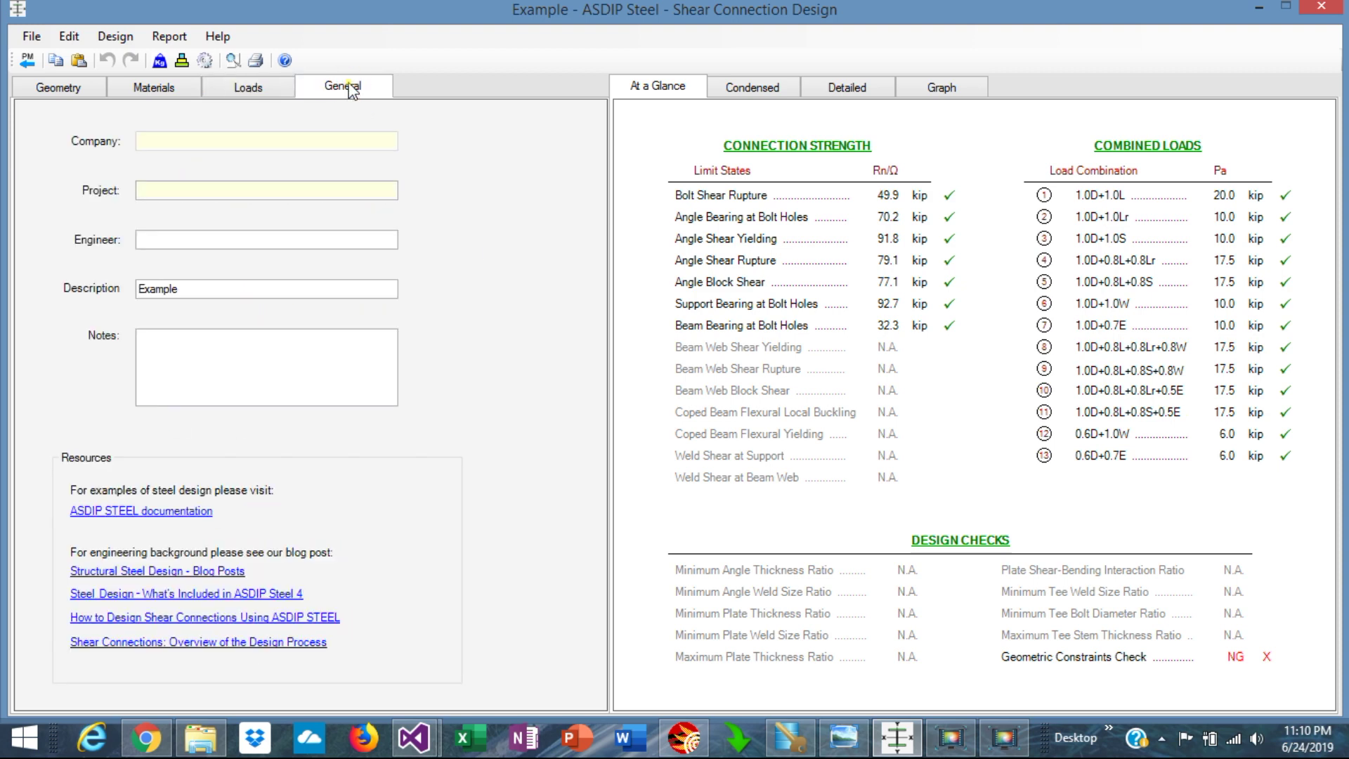
click(243, 87)
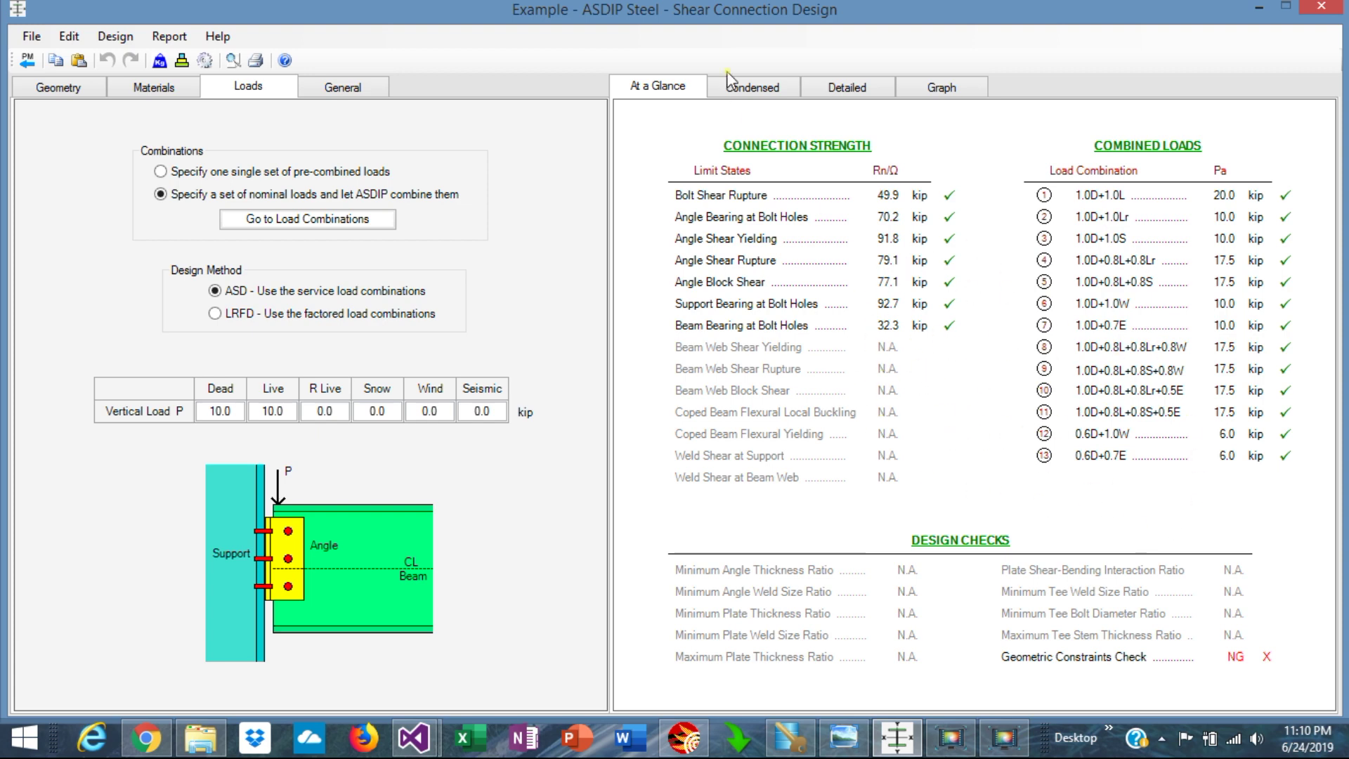
Scroll through the condensed results report.
click(761, 88)
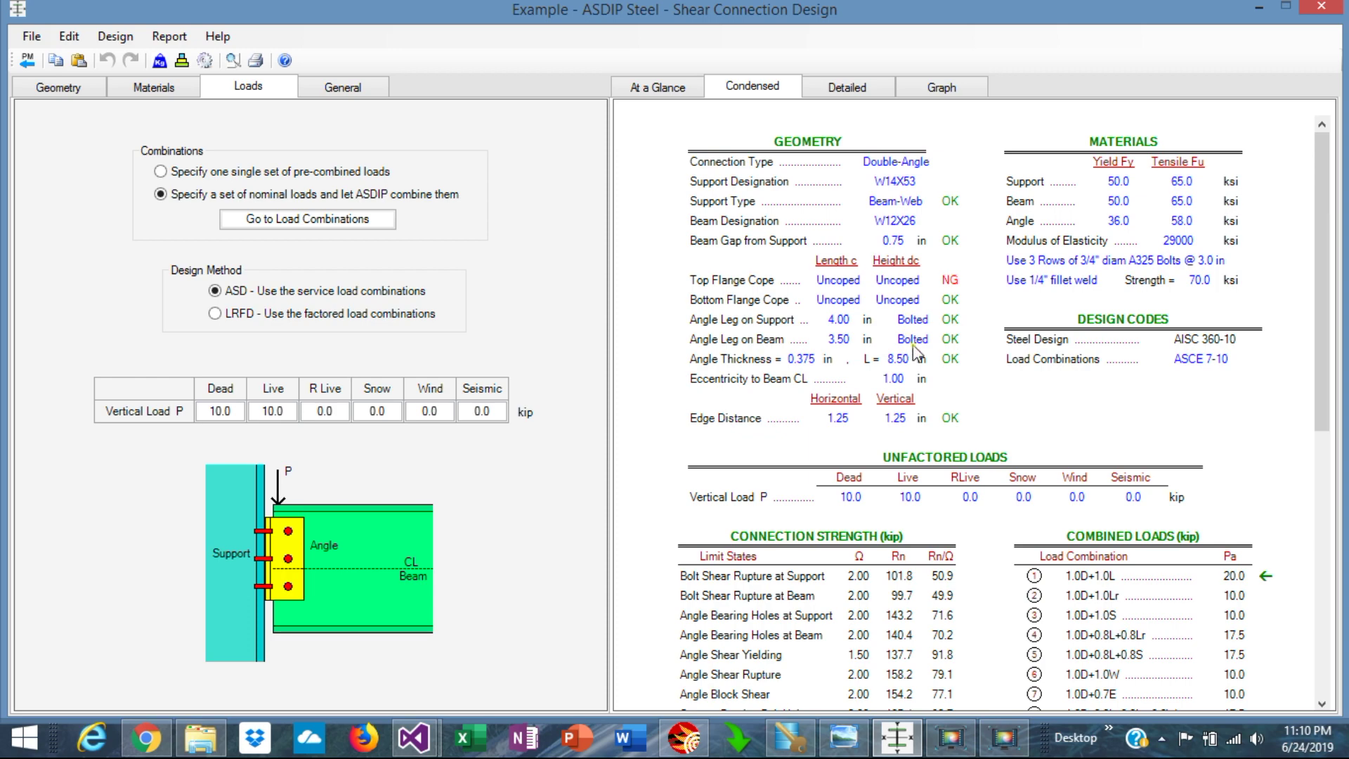
scroll(981, 465, down, 5)
scroll(980, 468, up, 5)
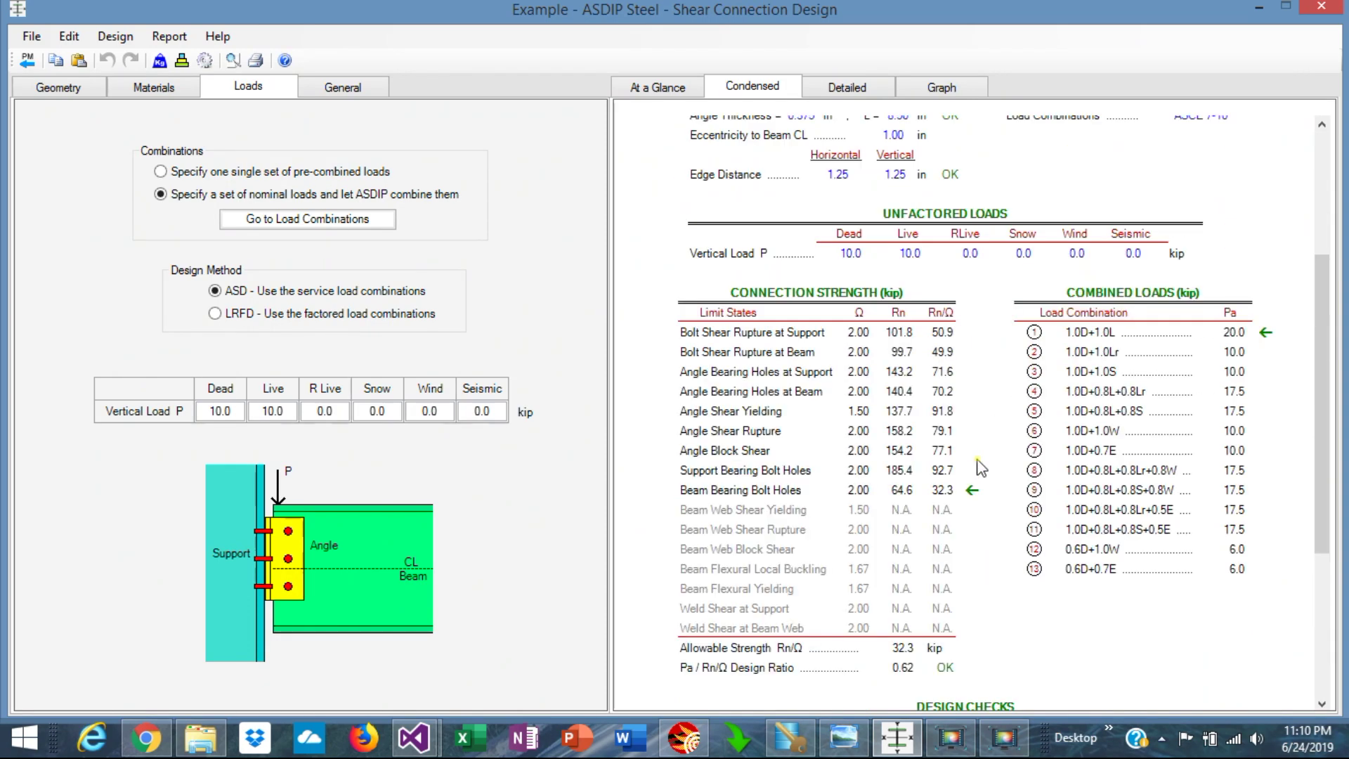
scroll(980, 468, up, 2)
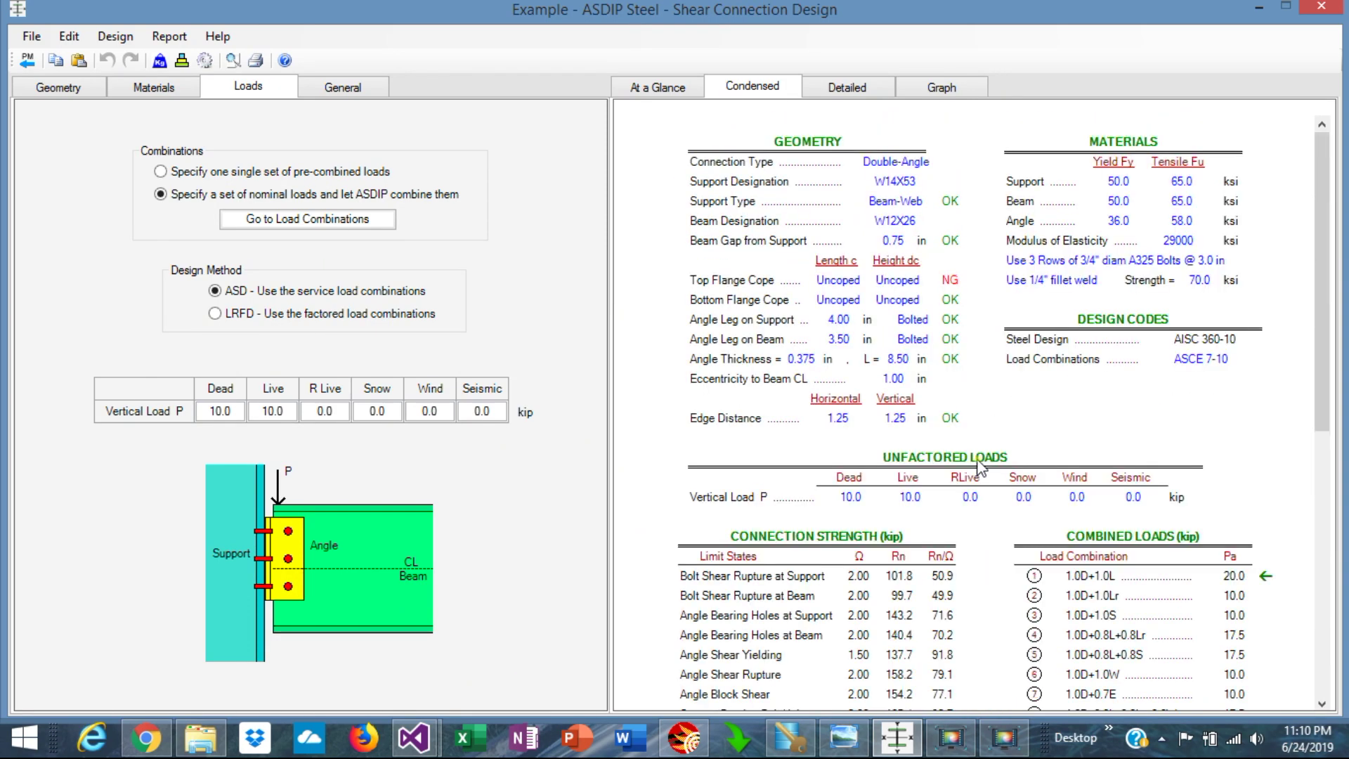
Scroll the detailed calculation report, view the connection drawings, and return to the results summary.
click(856, 86)
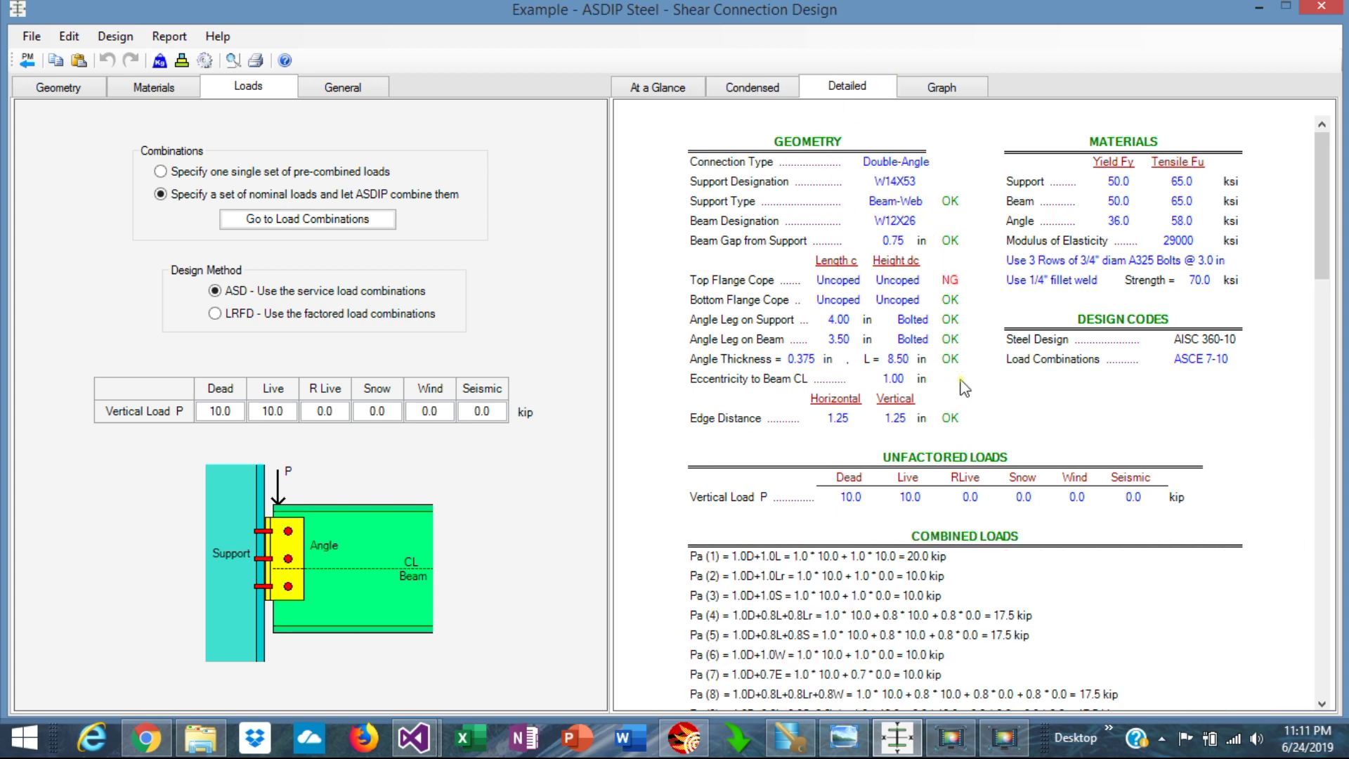
scroll(1017, 466, down, 5)
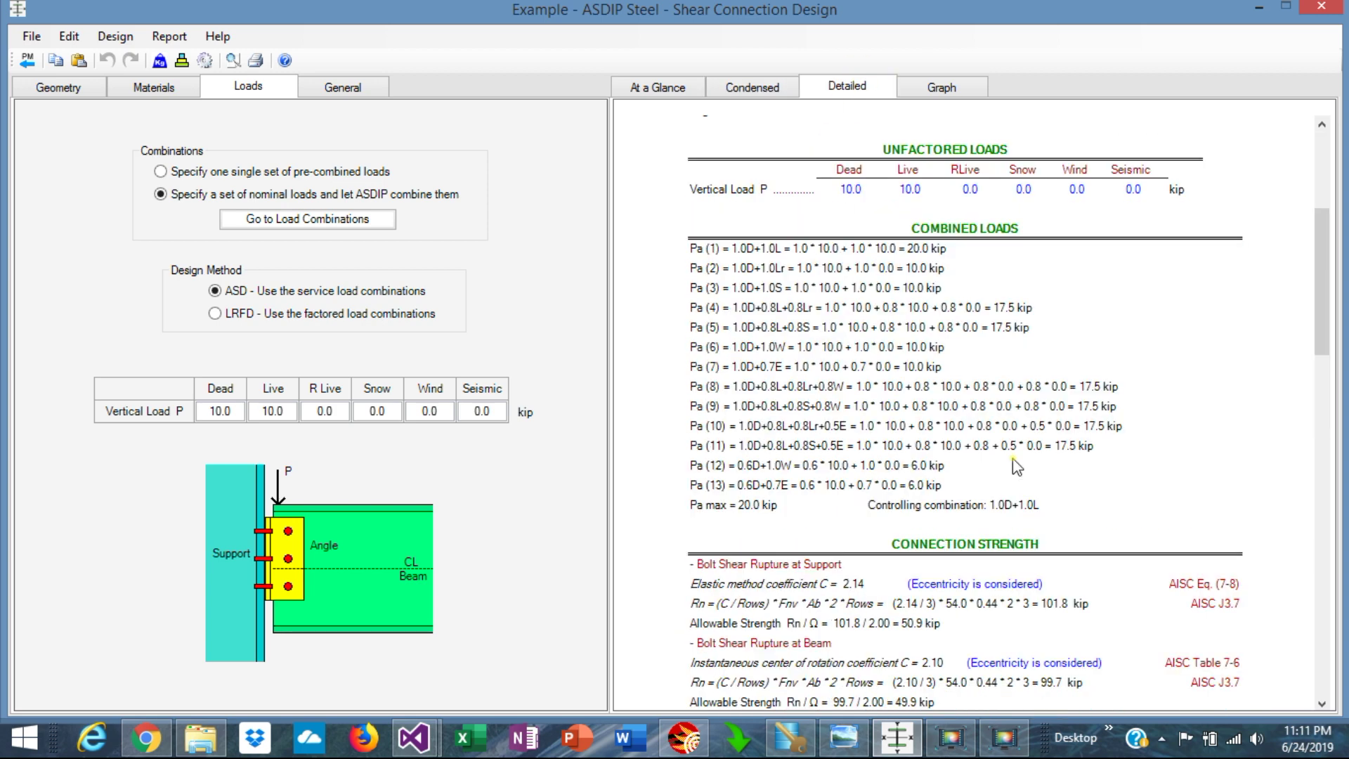
scroll(1016, 490, down, 7)
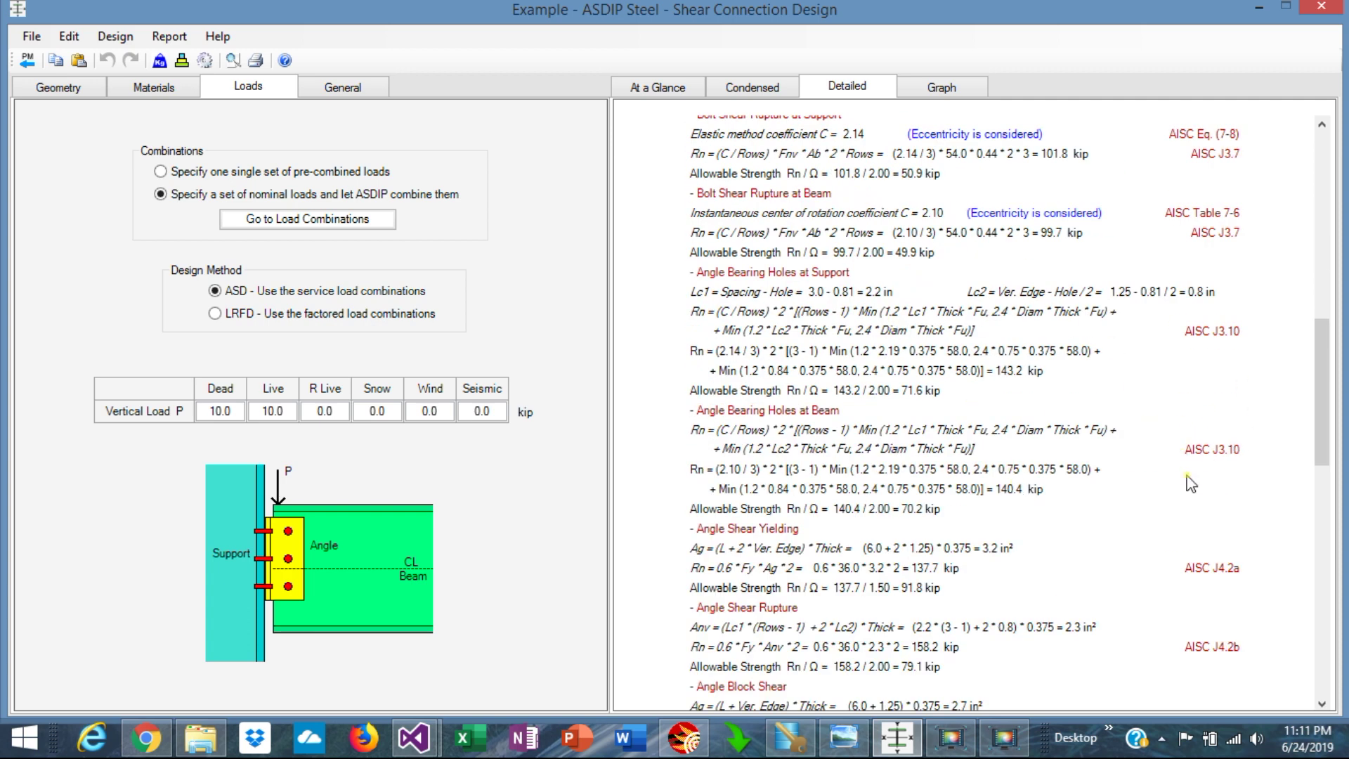
scroll(1218, 494, down, 10)
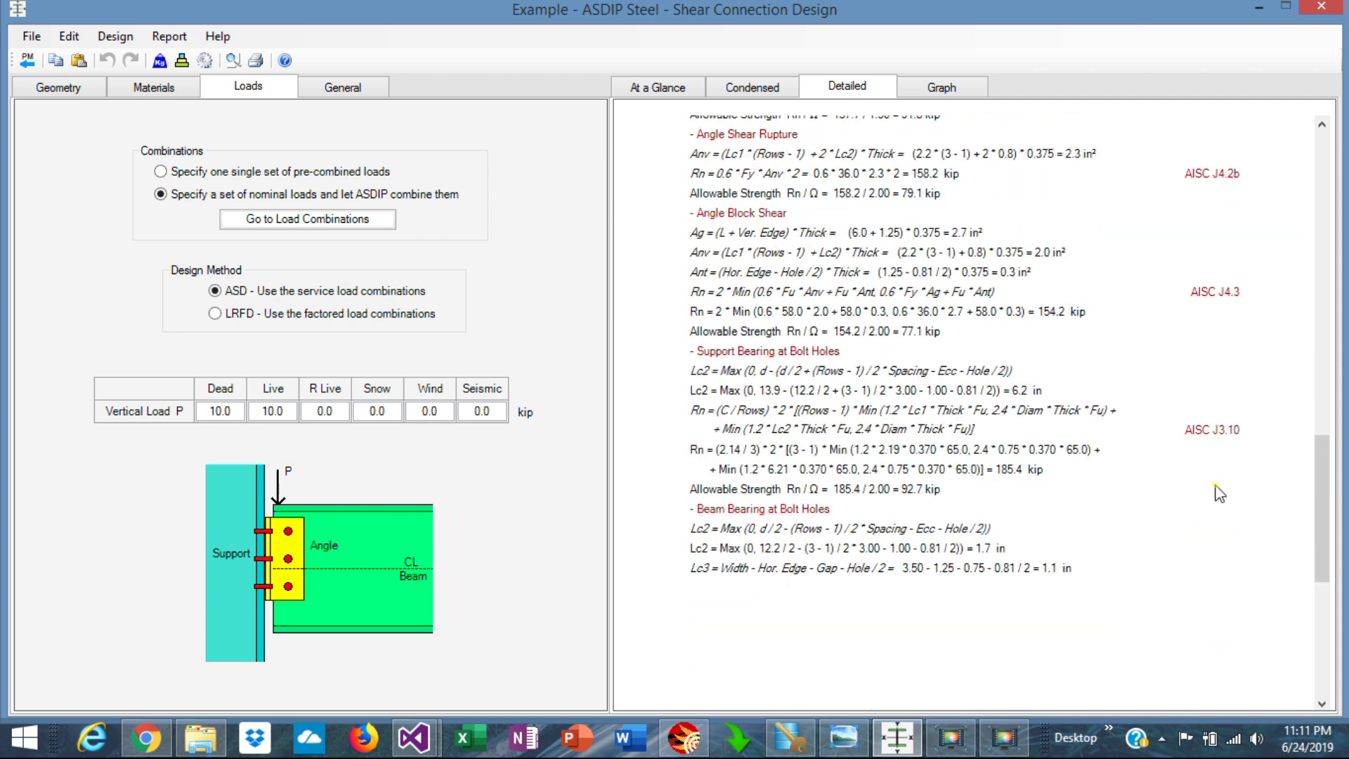
click(942, 87)
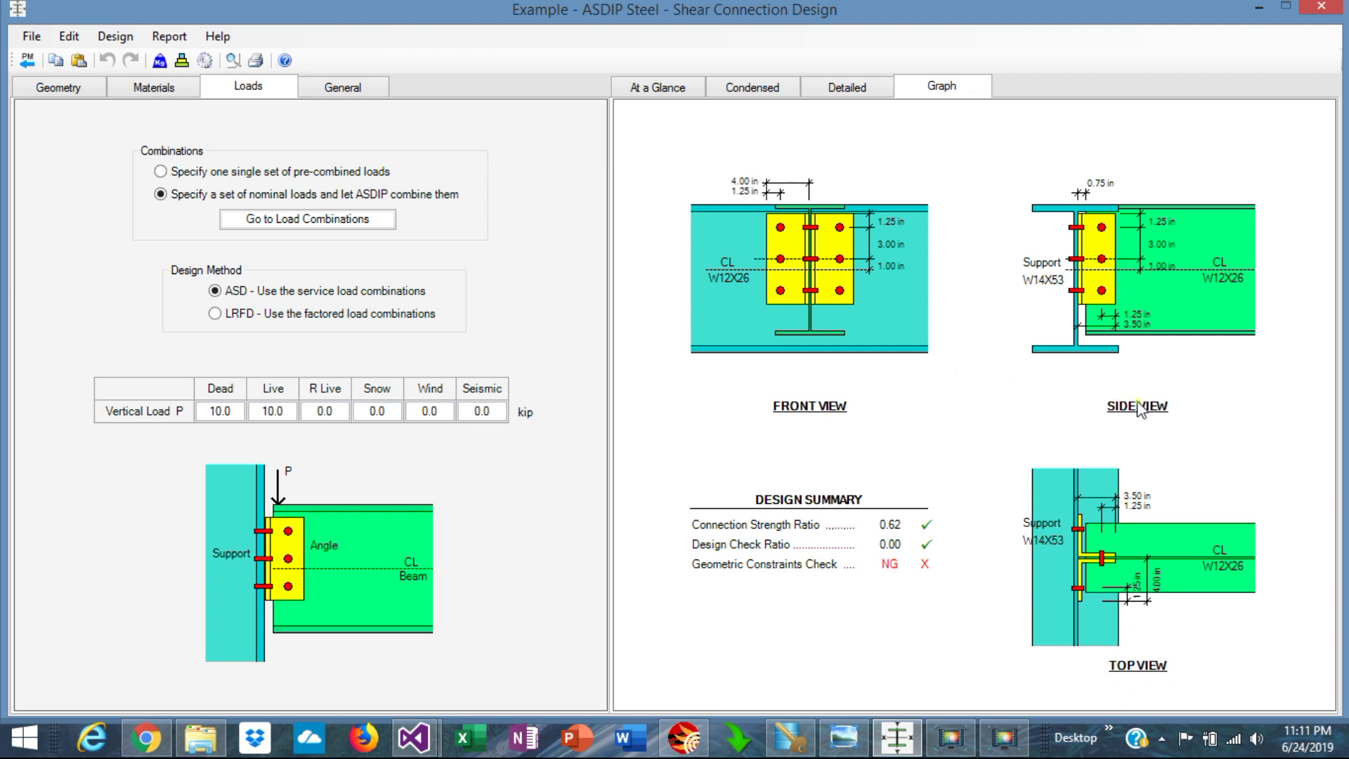
click(663, 85)
Compare the connection geometry against the beam-to-girder sketch before returning to the loads.
click(58, 87)
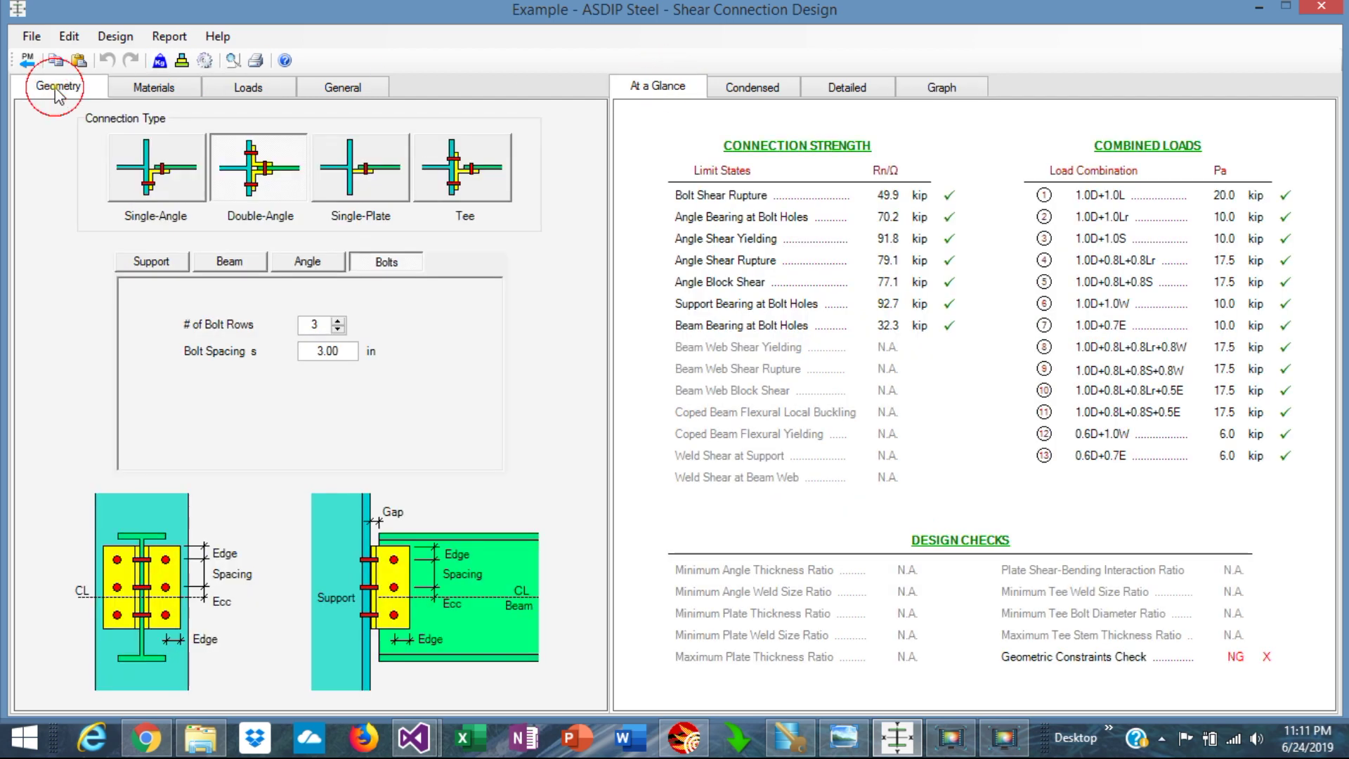
click(844, 738)
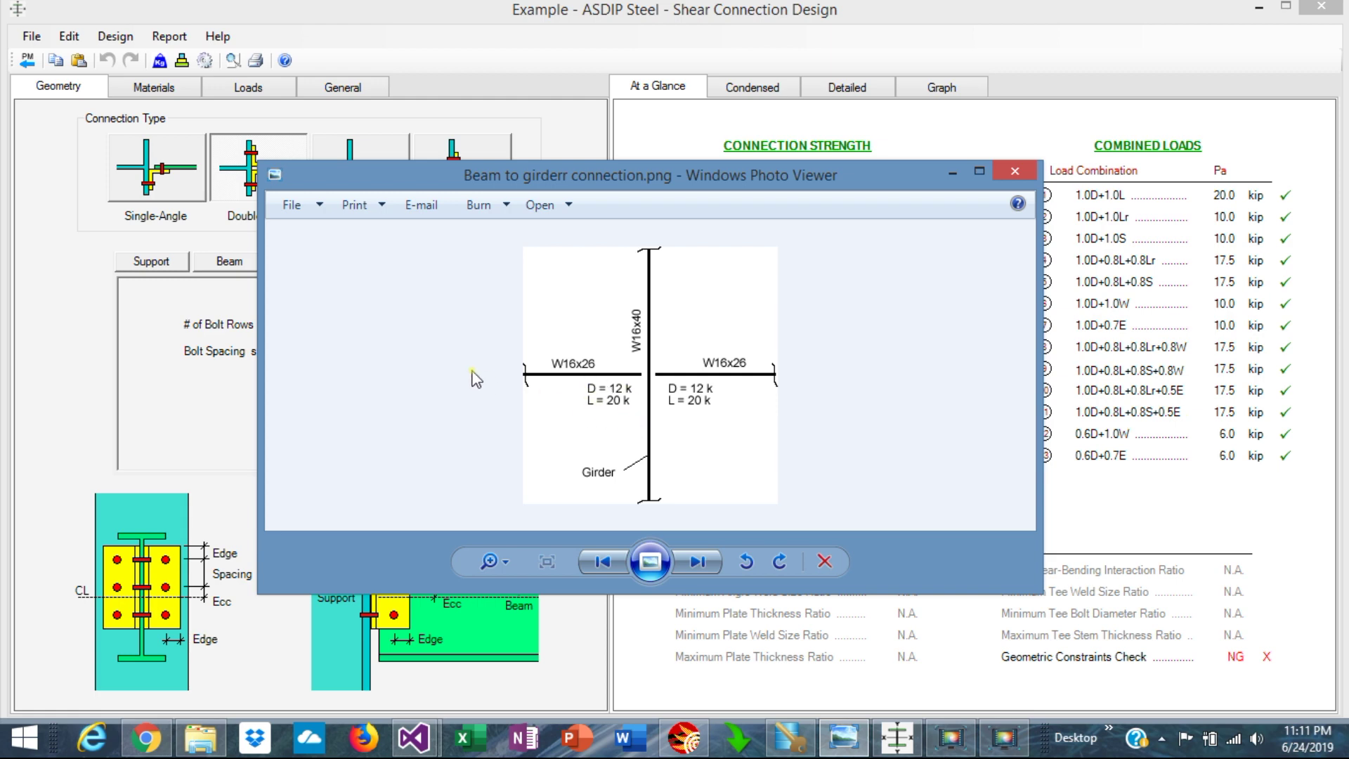
click(221, 89)
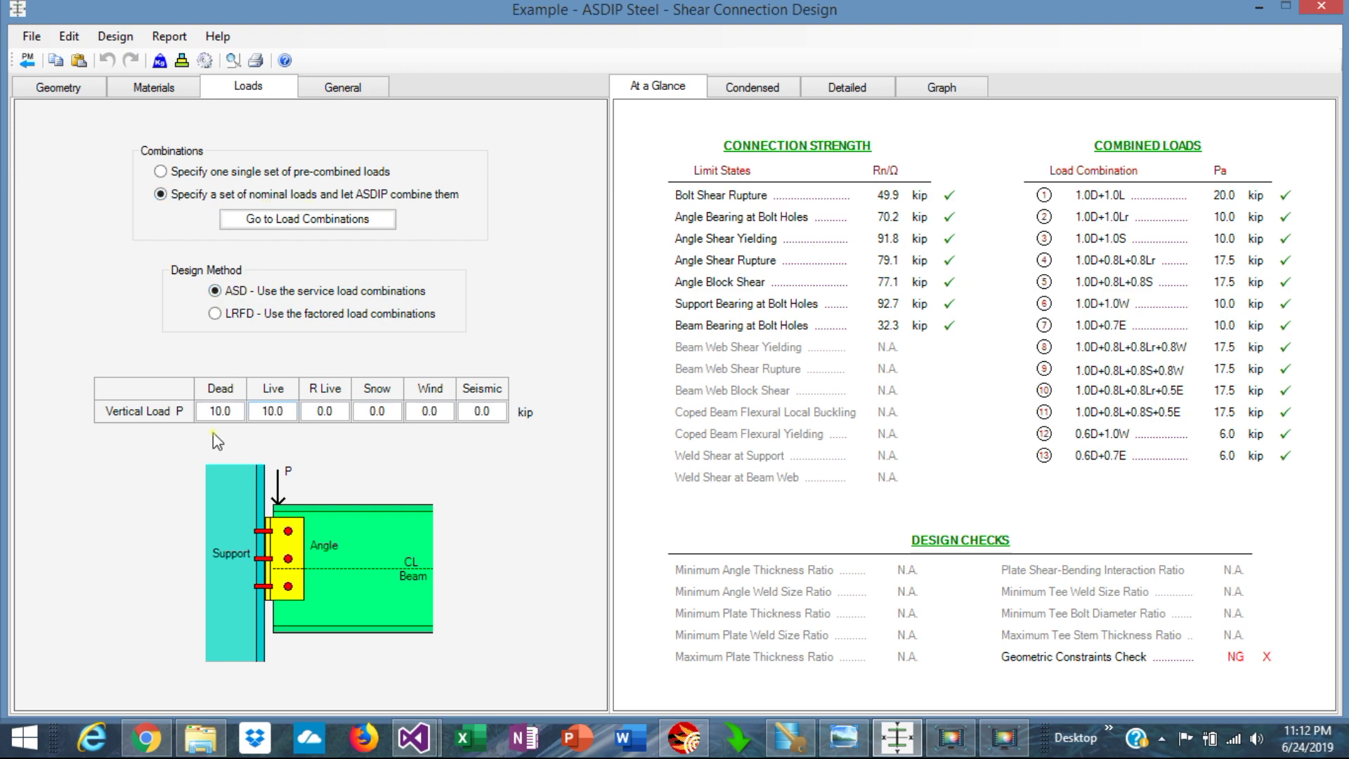
Enter a 12 kip dead load and 20 kip live load, giving a 32.0 kip combination.
click(237, 412)
text(12)
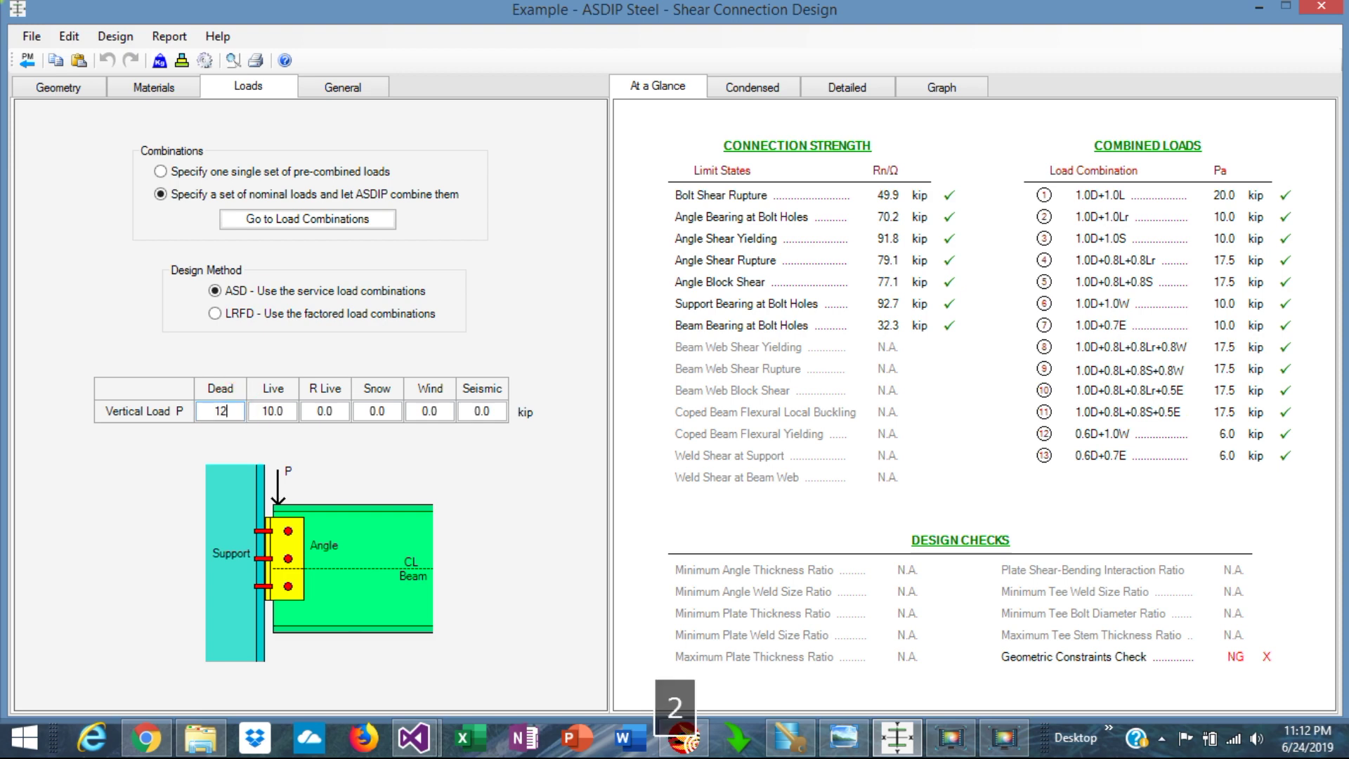
click(285, 414)
text(20)
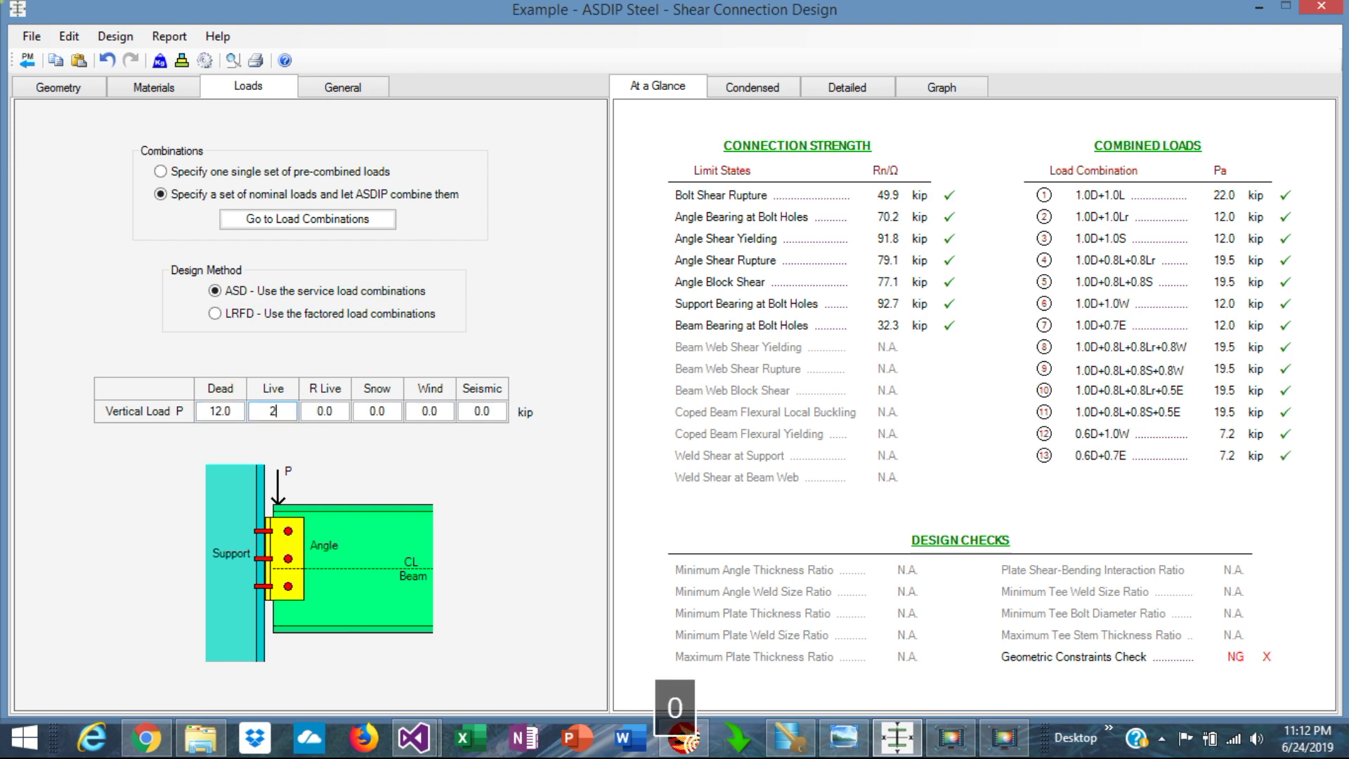
key(Return)
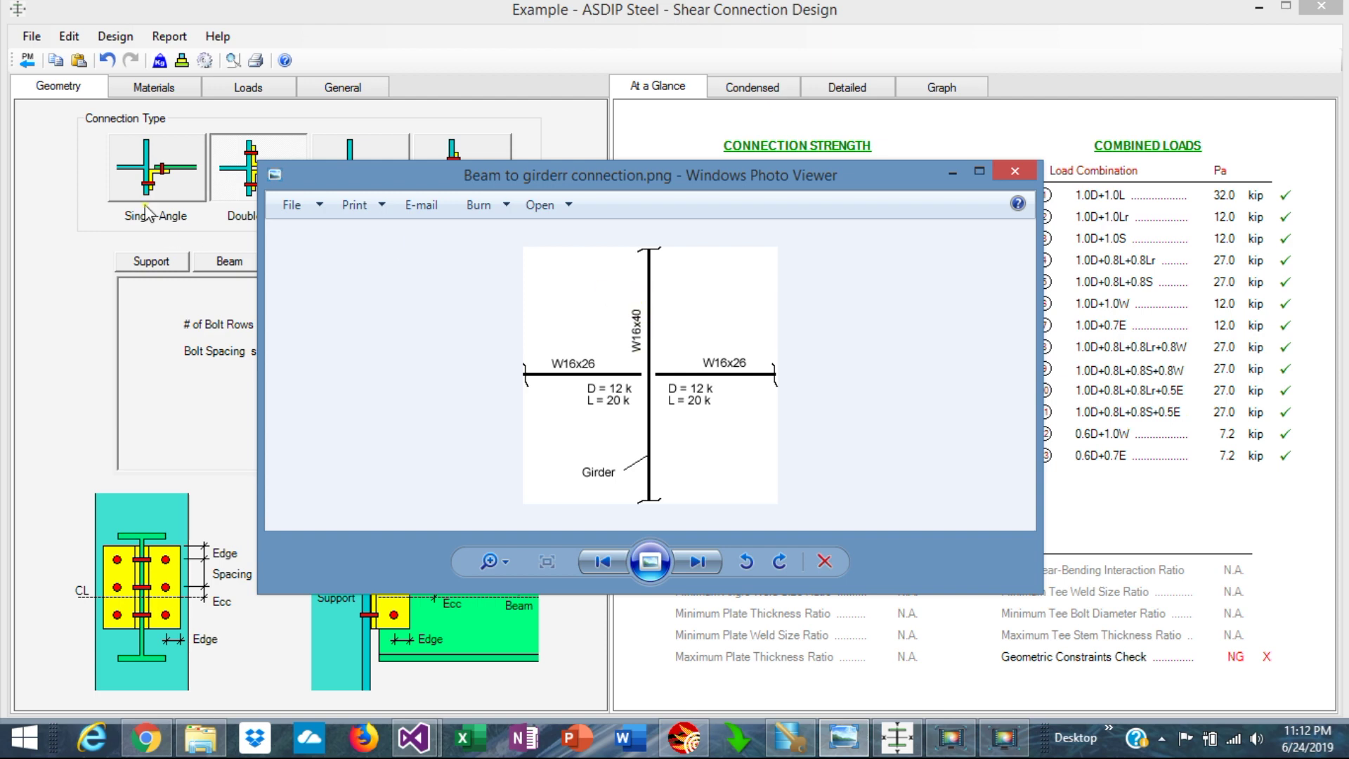
click(151, 261)
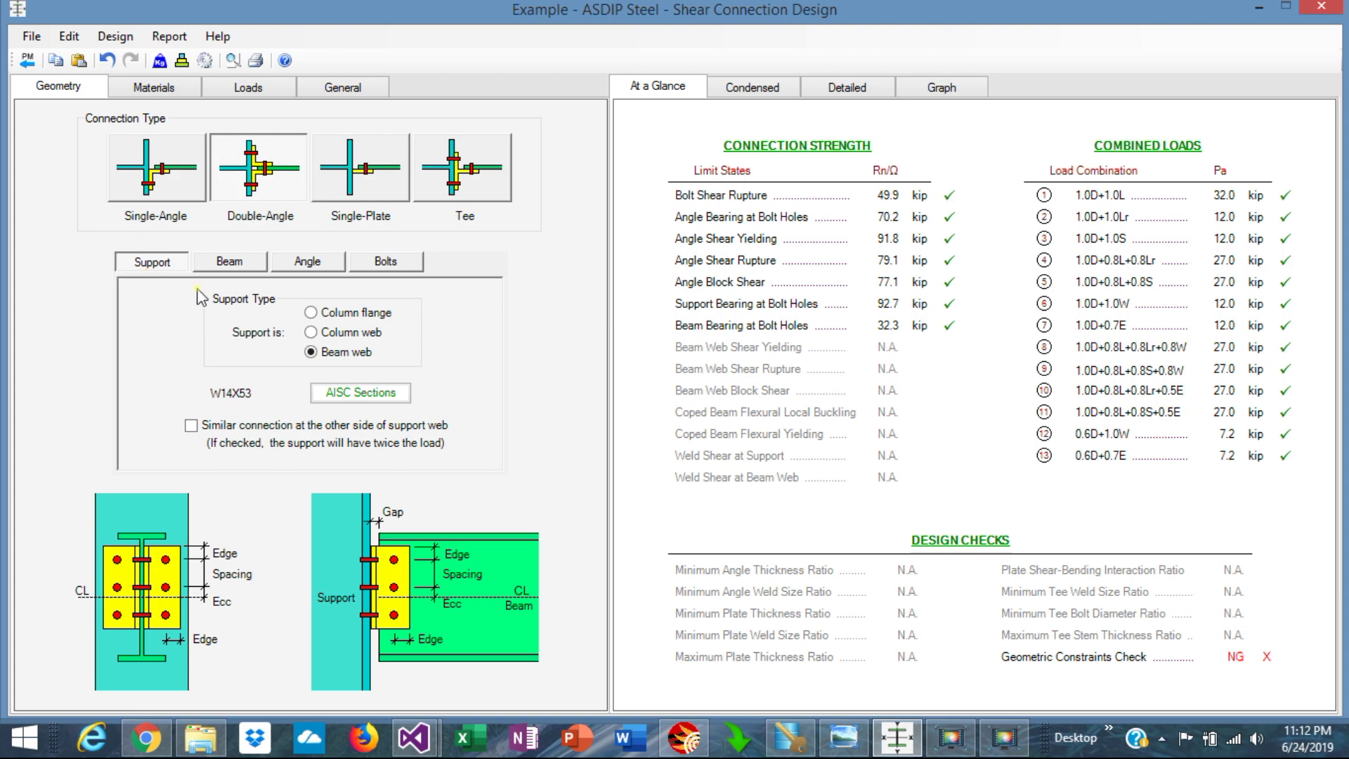
Choose W16X40 from the AISC sections database as the support section.
click(361, 394)
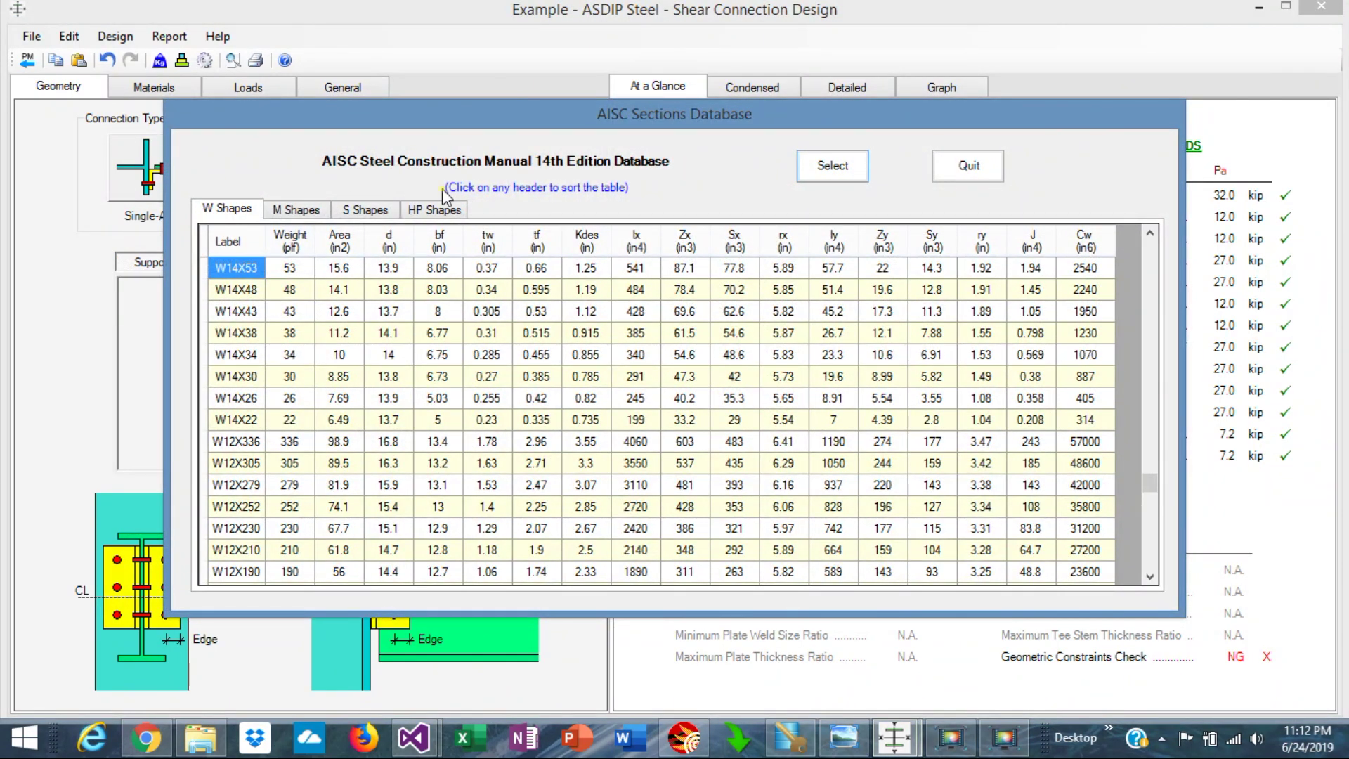
scroll(315, 372, up, 7)
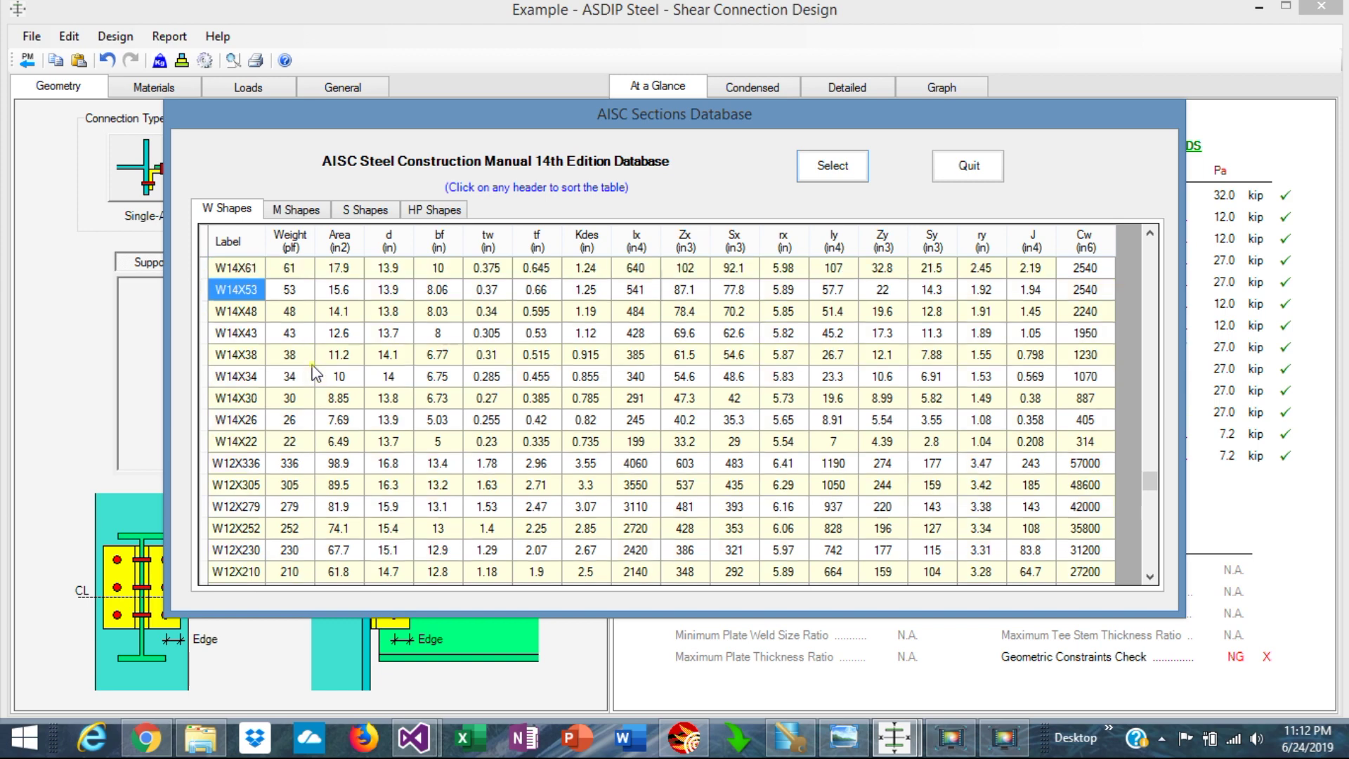
scroll(315, 372, up, 6)
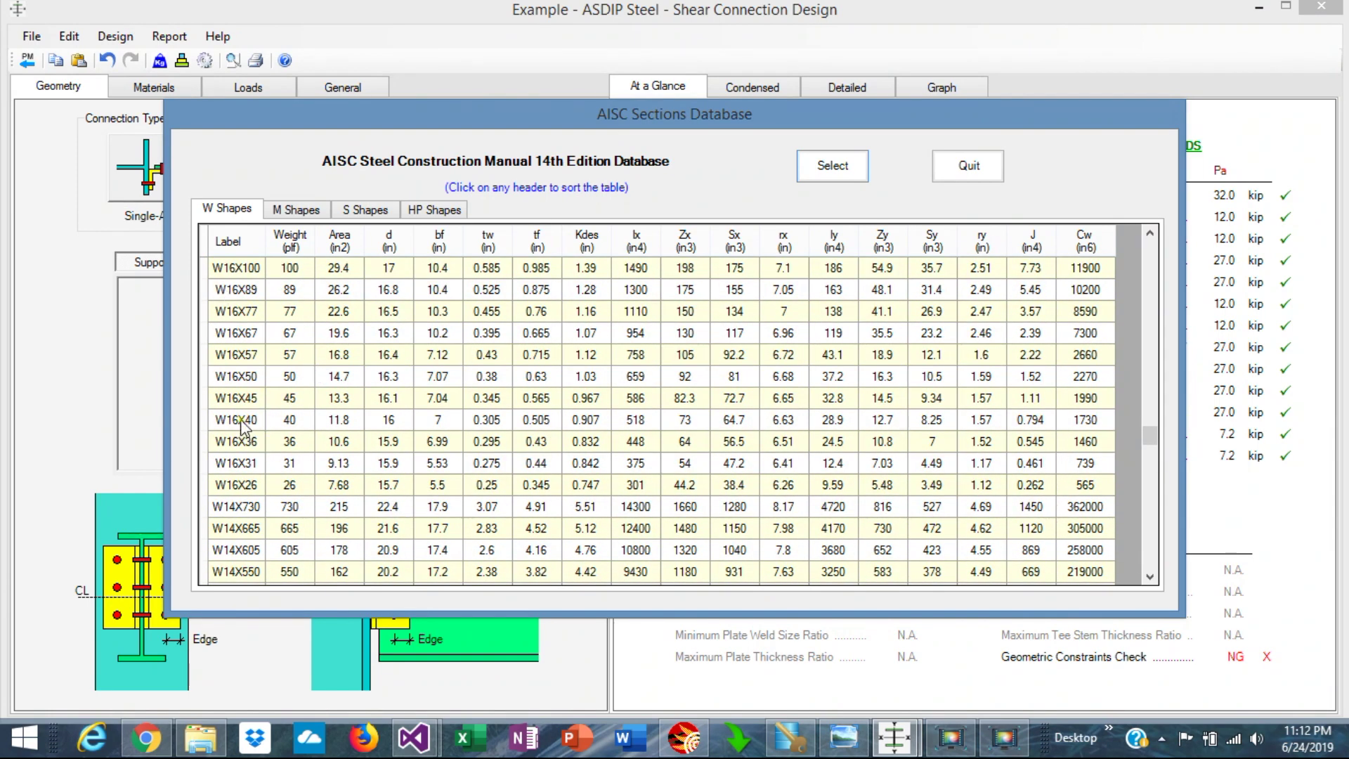
click(239, 419)
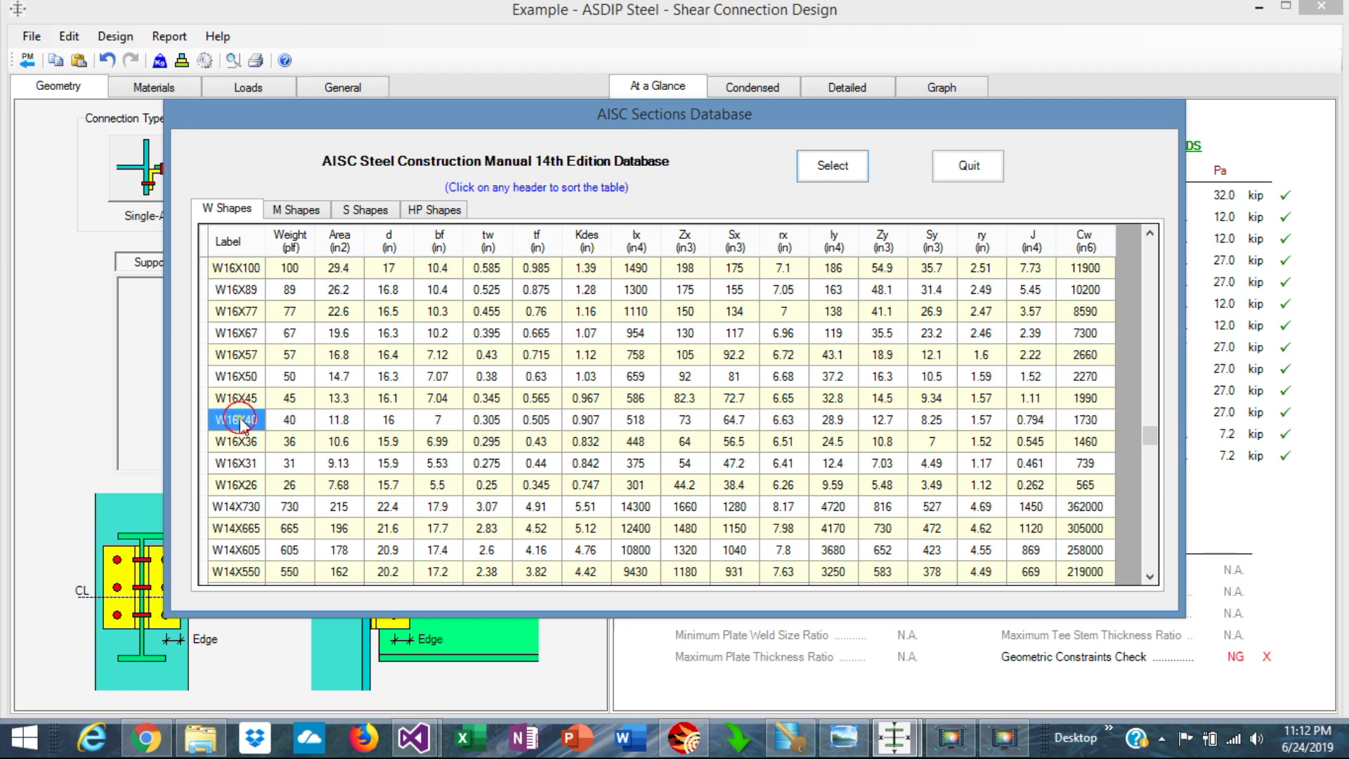
click(850, 166)
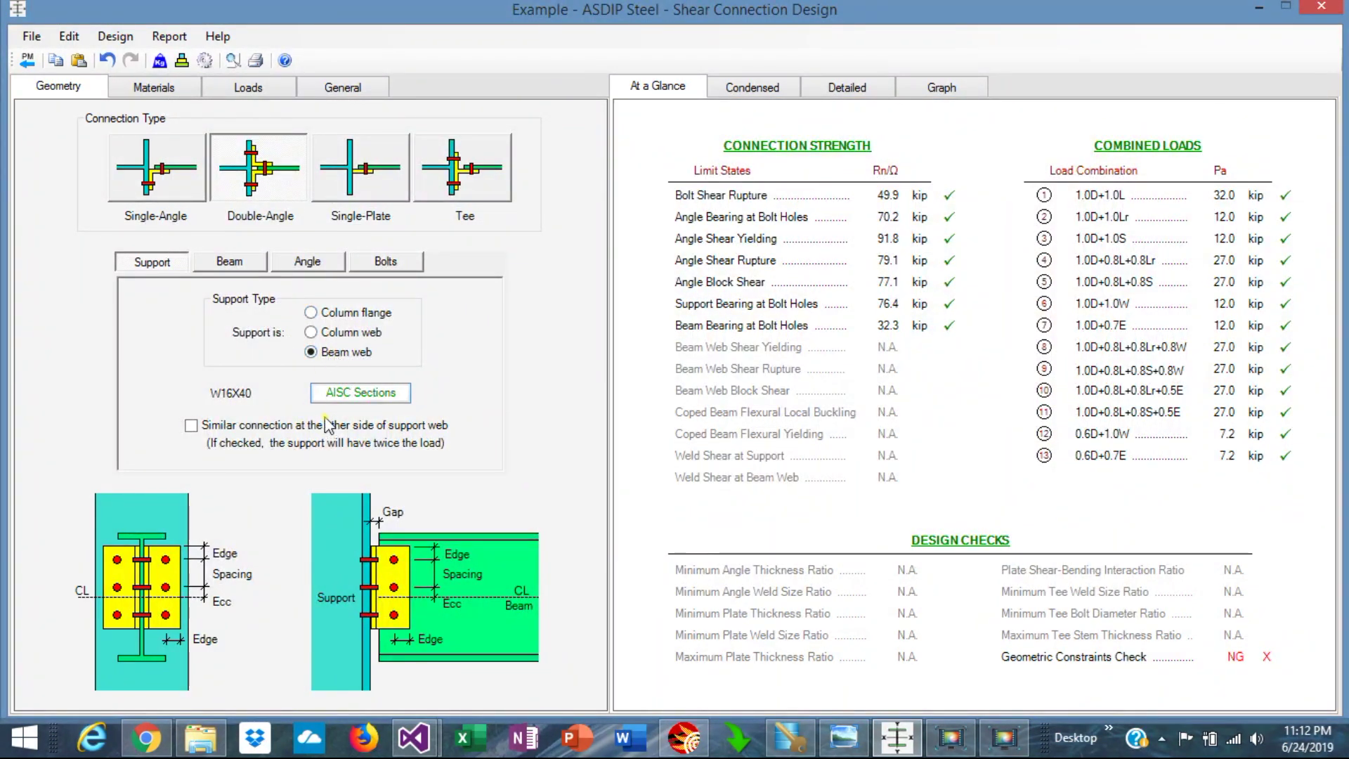
click(940, 91)
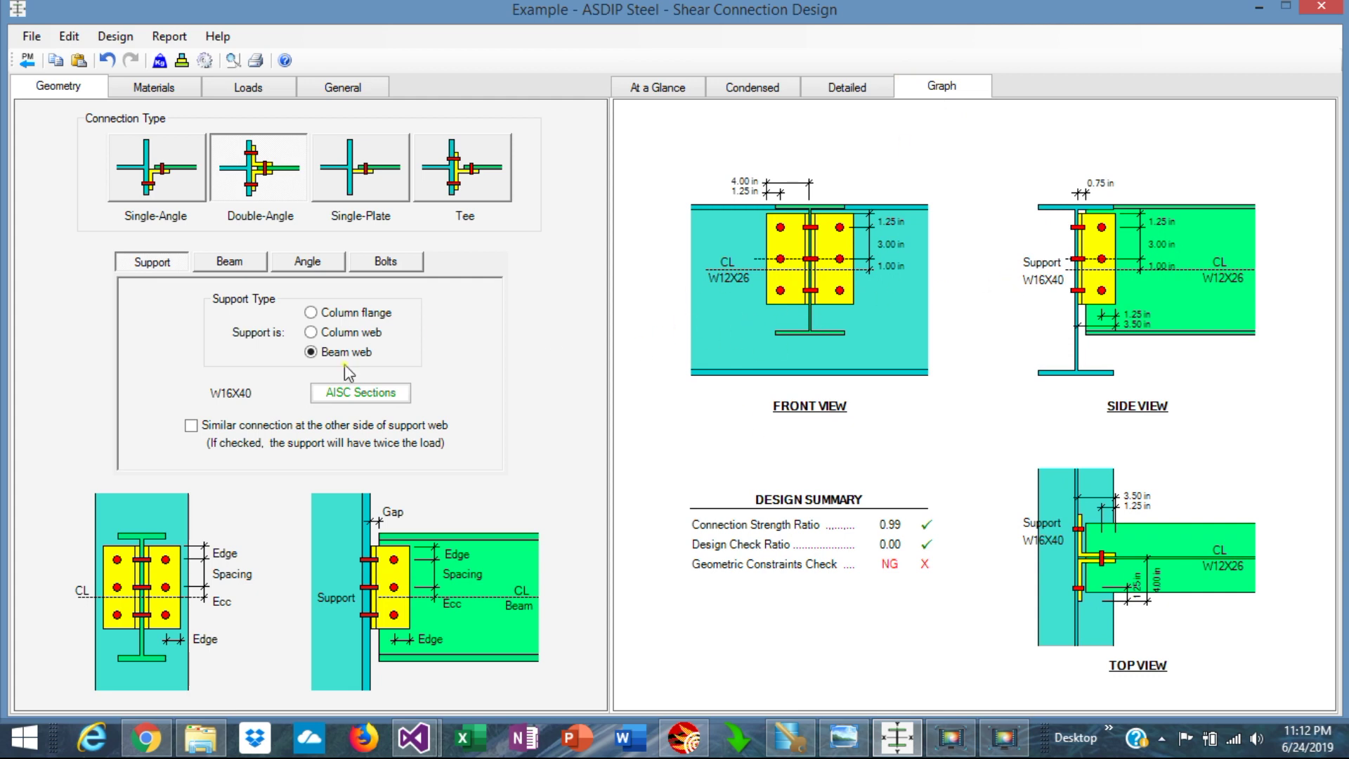
After checking the sketch, add a similar connection on the other side of the support web.
key(alt+Tab)
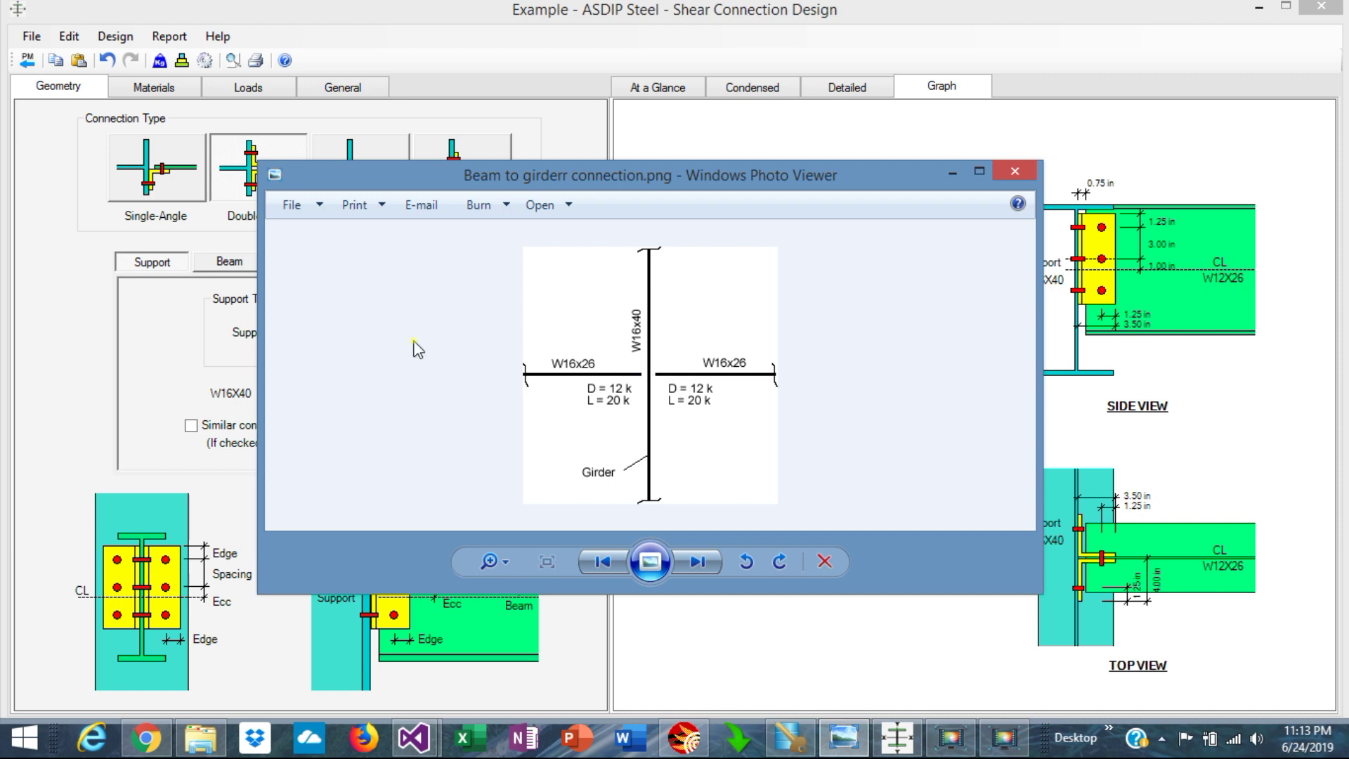
click(145, 365)
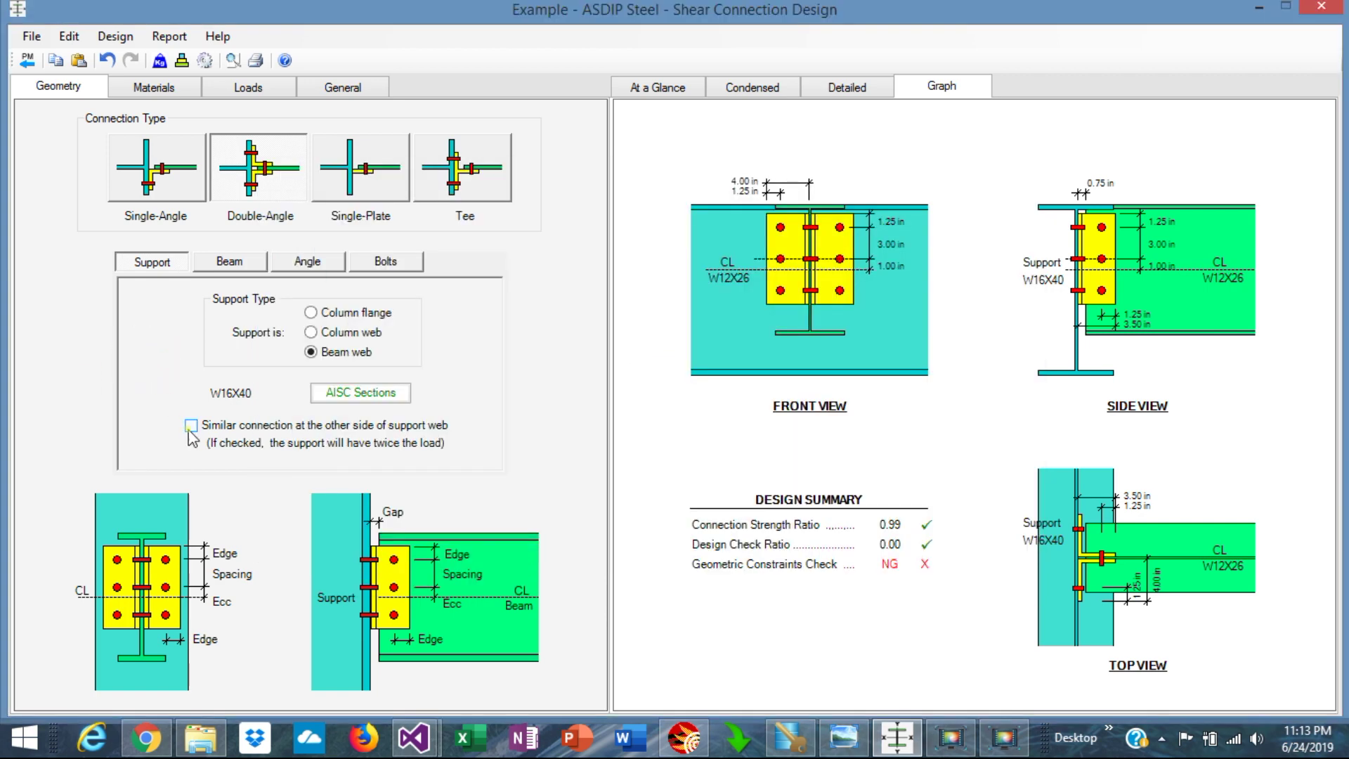
click(191, 426)
Pick W16X26 from the AISC W shapes as the connected beam section.
click(232, 266)
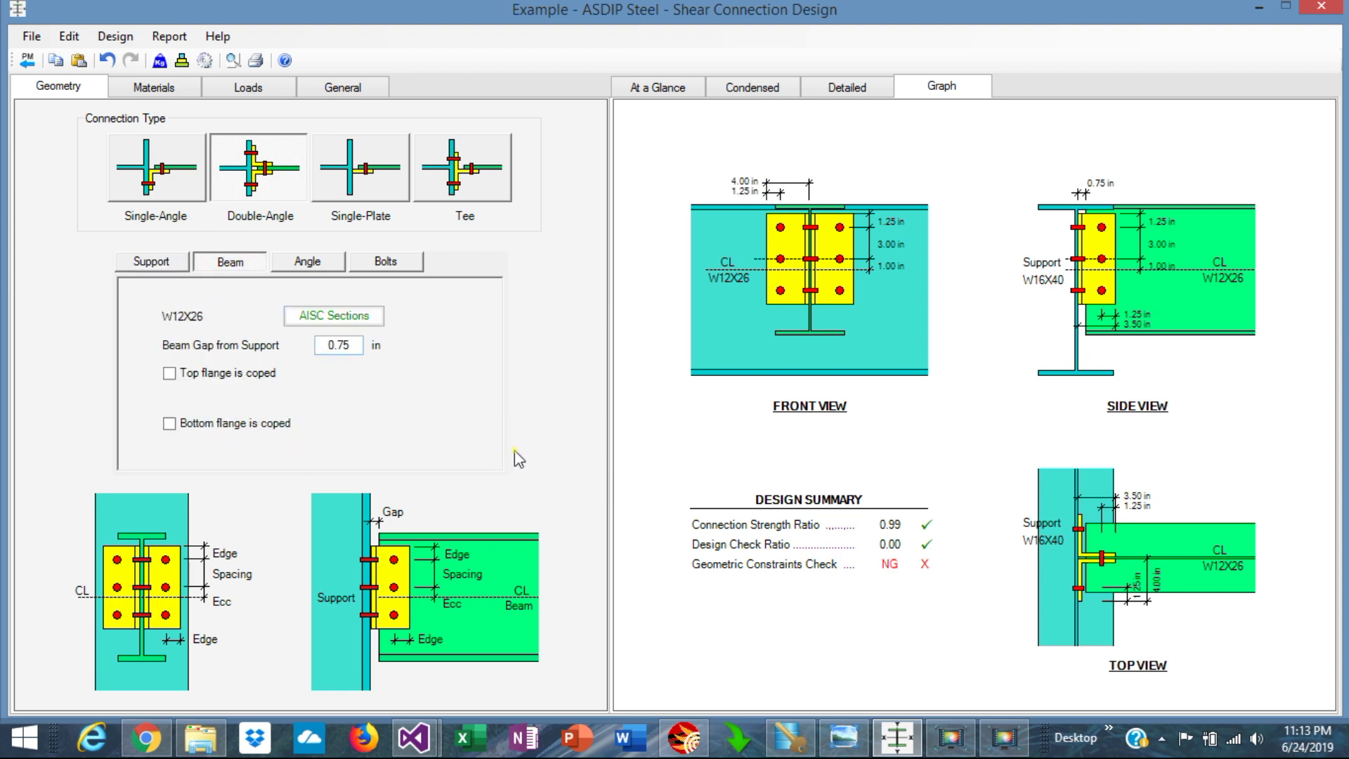
click(845, 739)
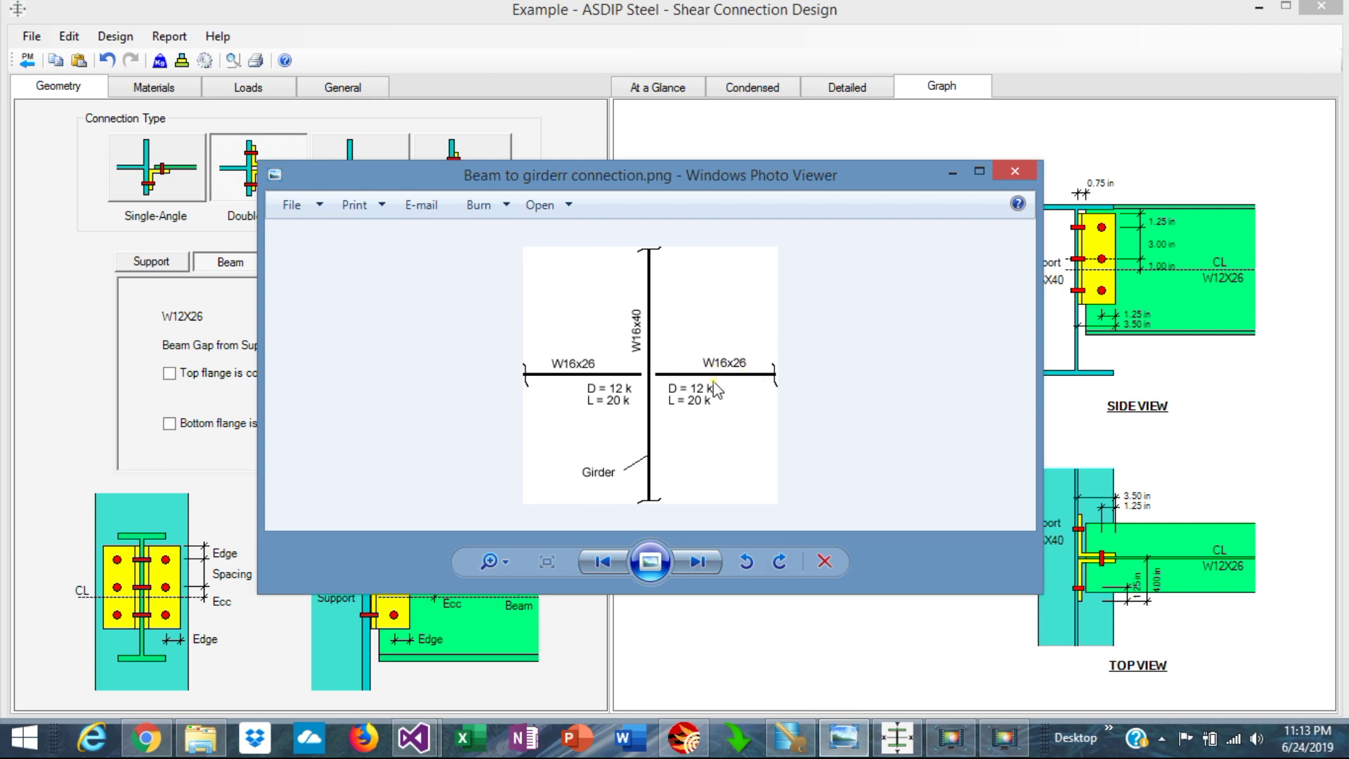
click(144, 309)
click(326, 317)
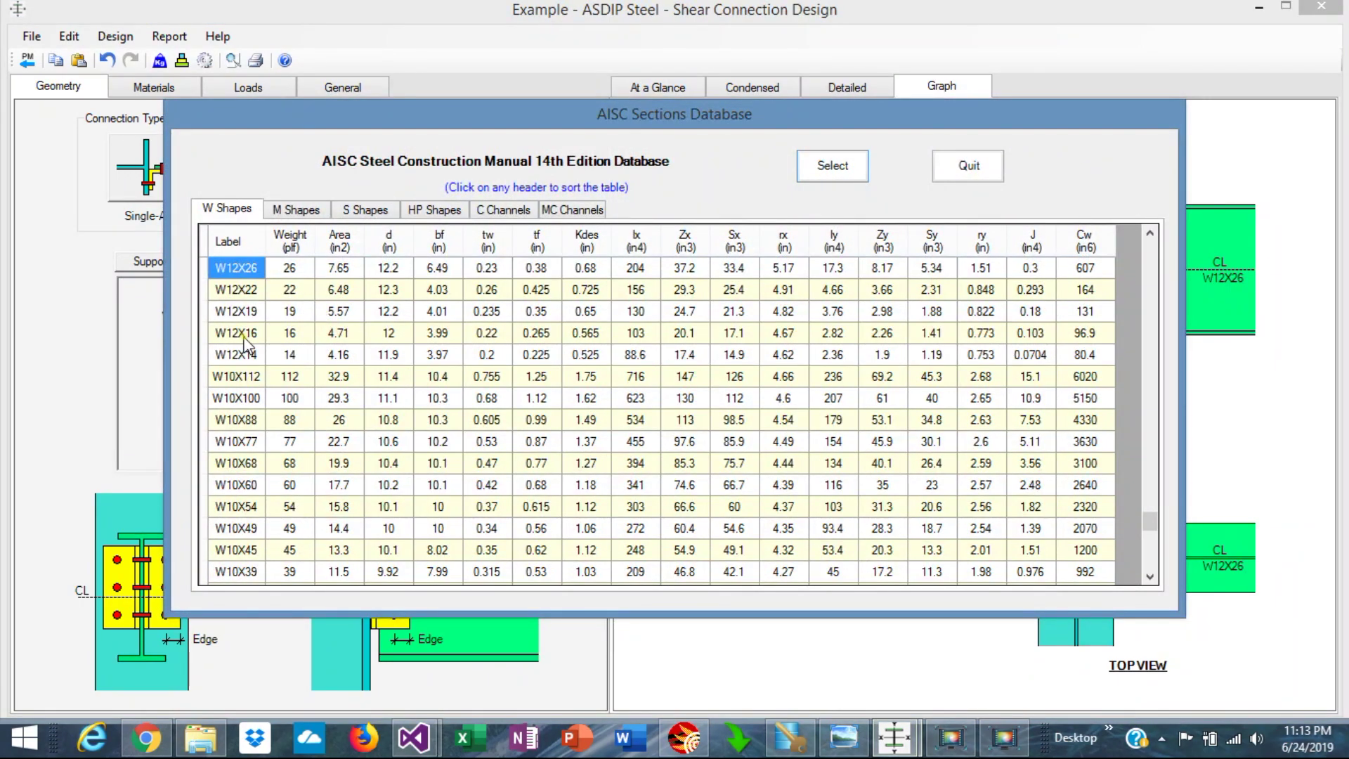
scroll(252, 398, up, 20)
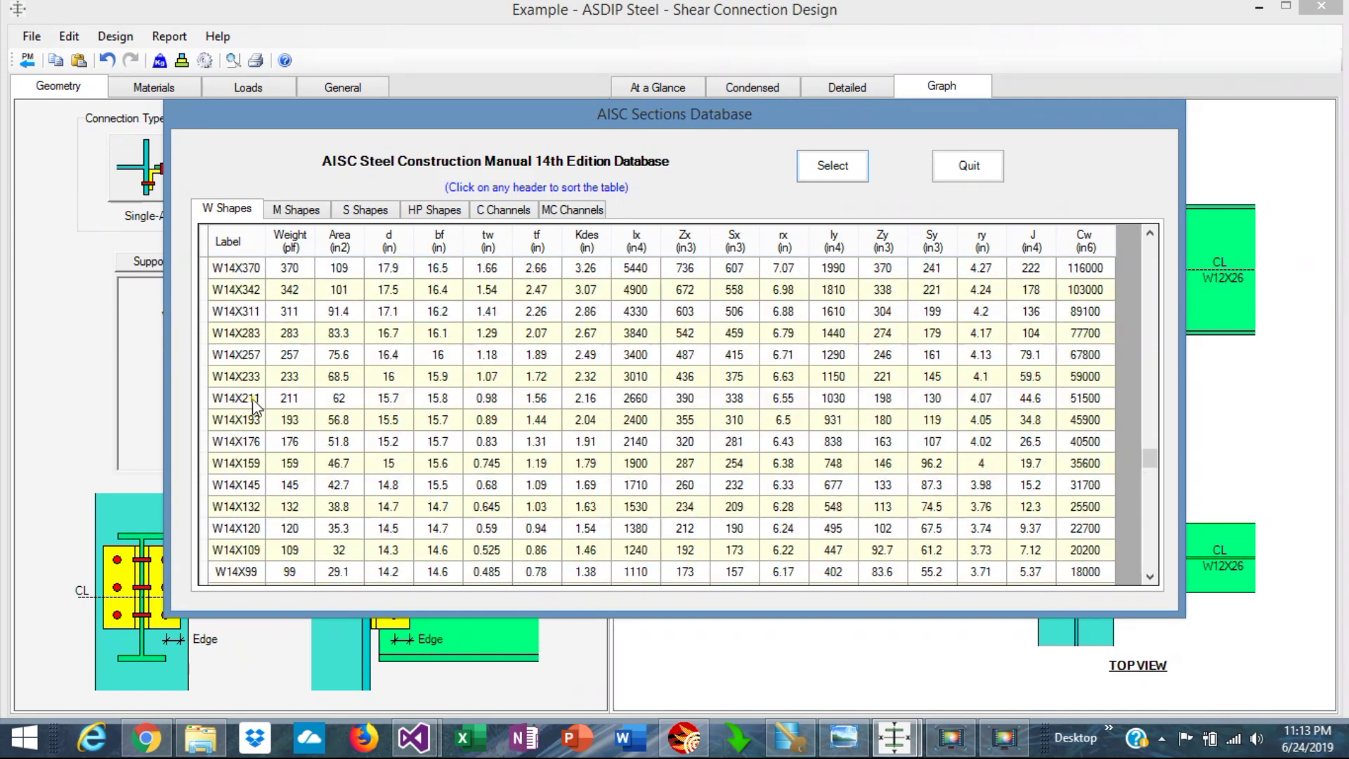
scroll(251, 398, up, 1)
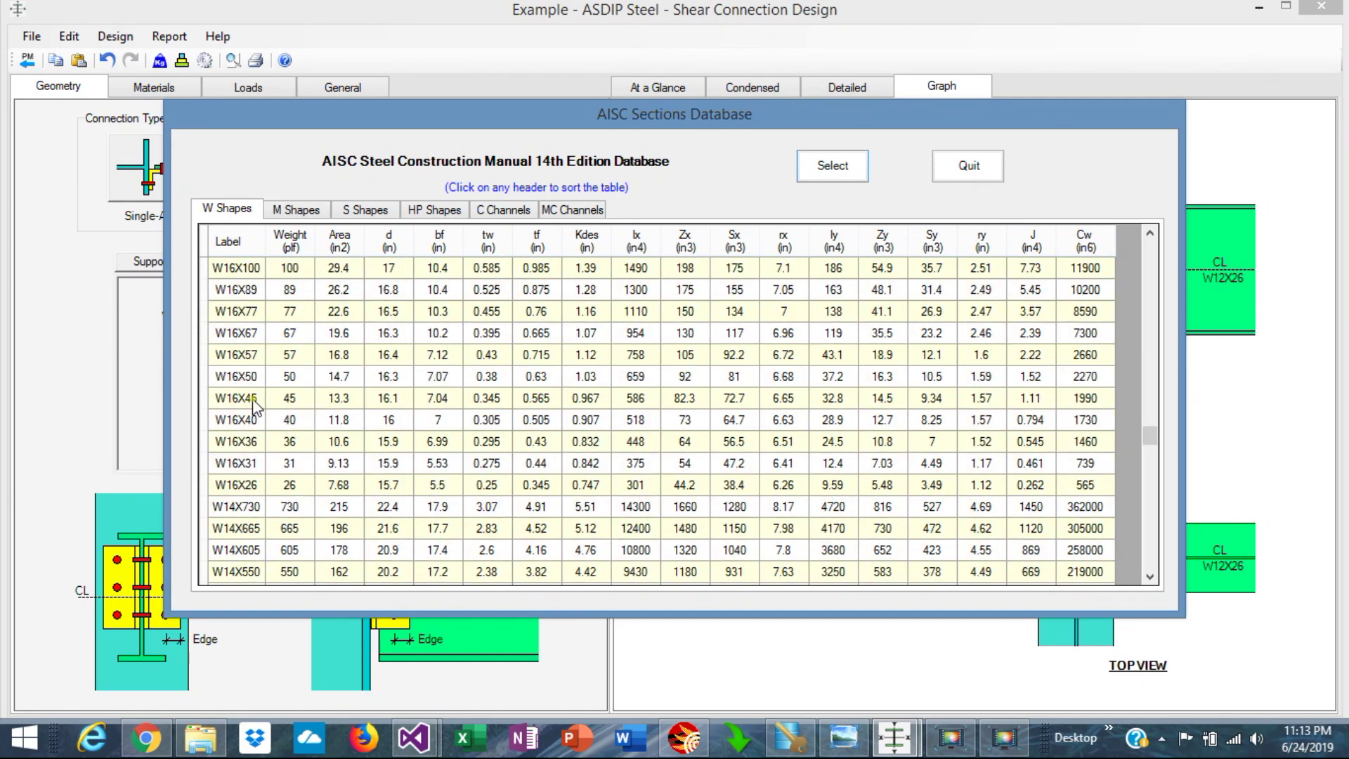
click(245, 485)
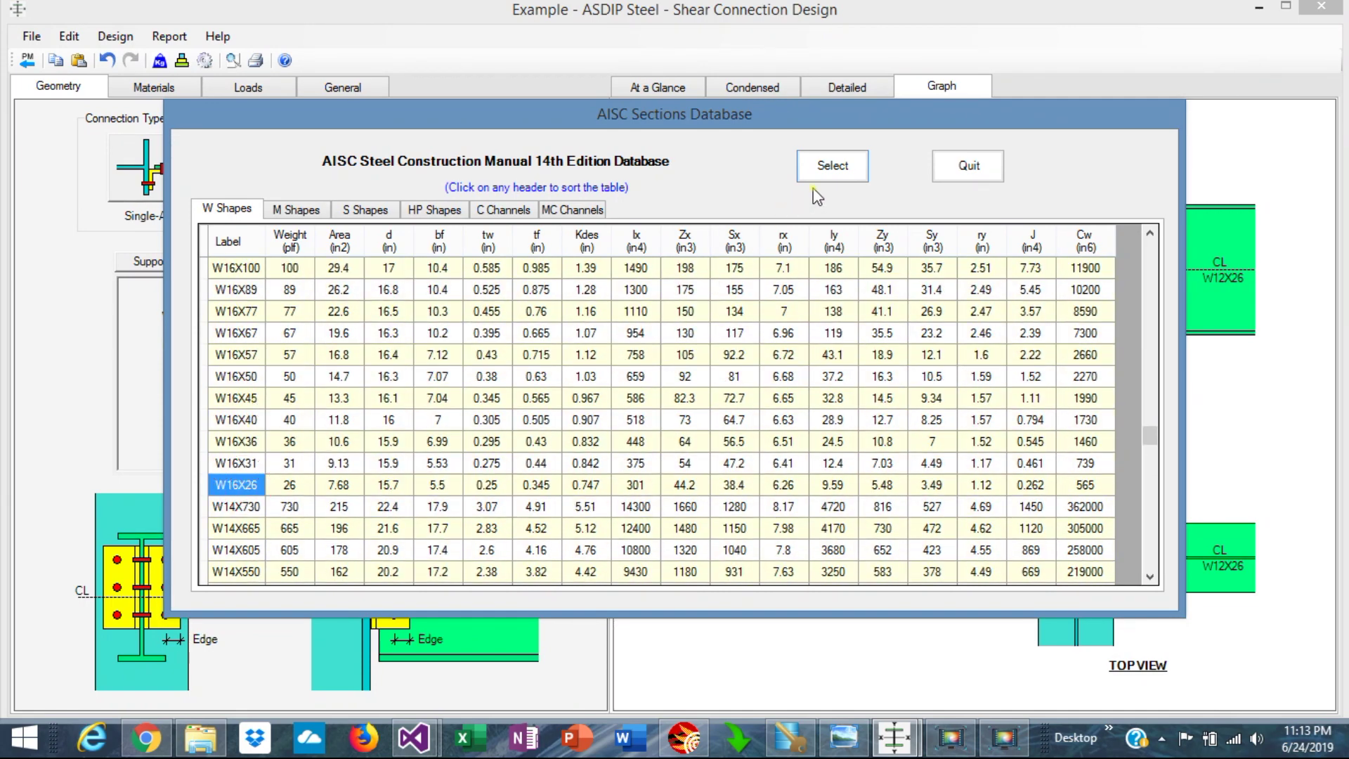
click(835, 167)
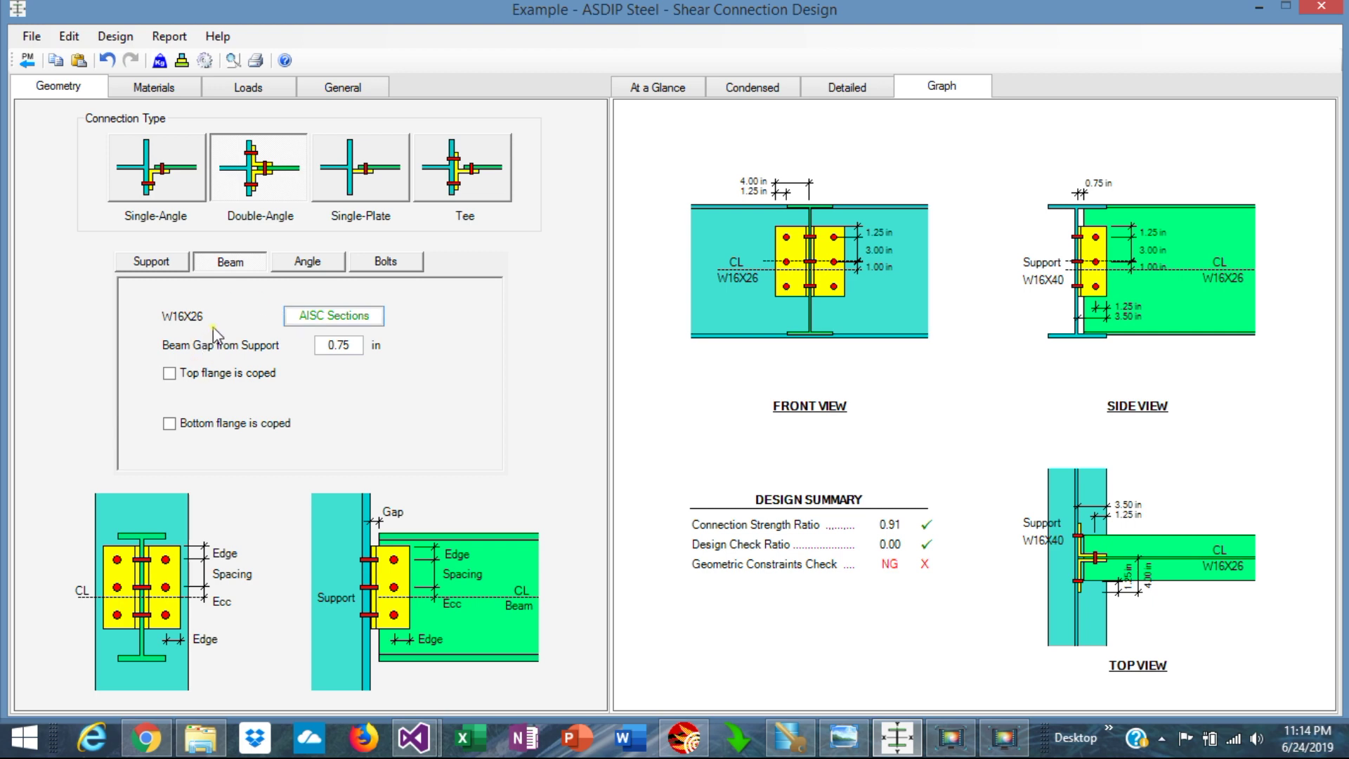
Cope both the top and bottom beam flanges with 4.0 in cope lengths.
click(170, 373)
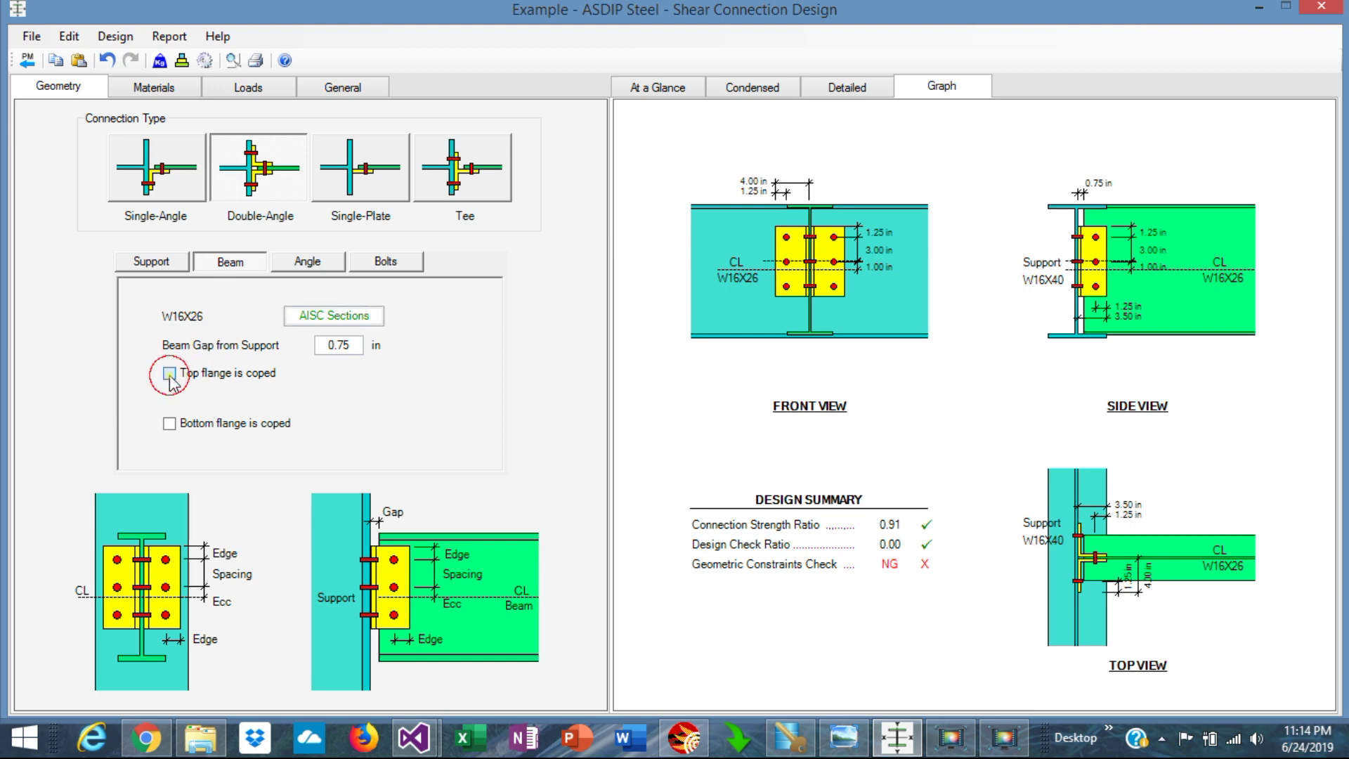
click(169, 423)
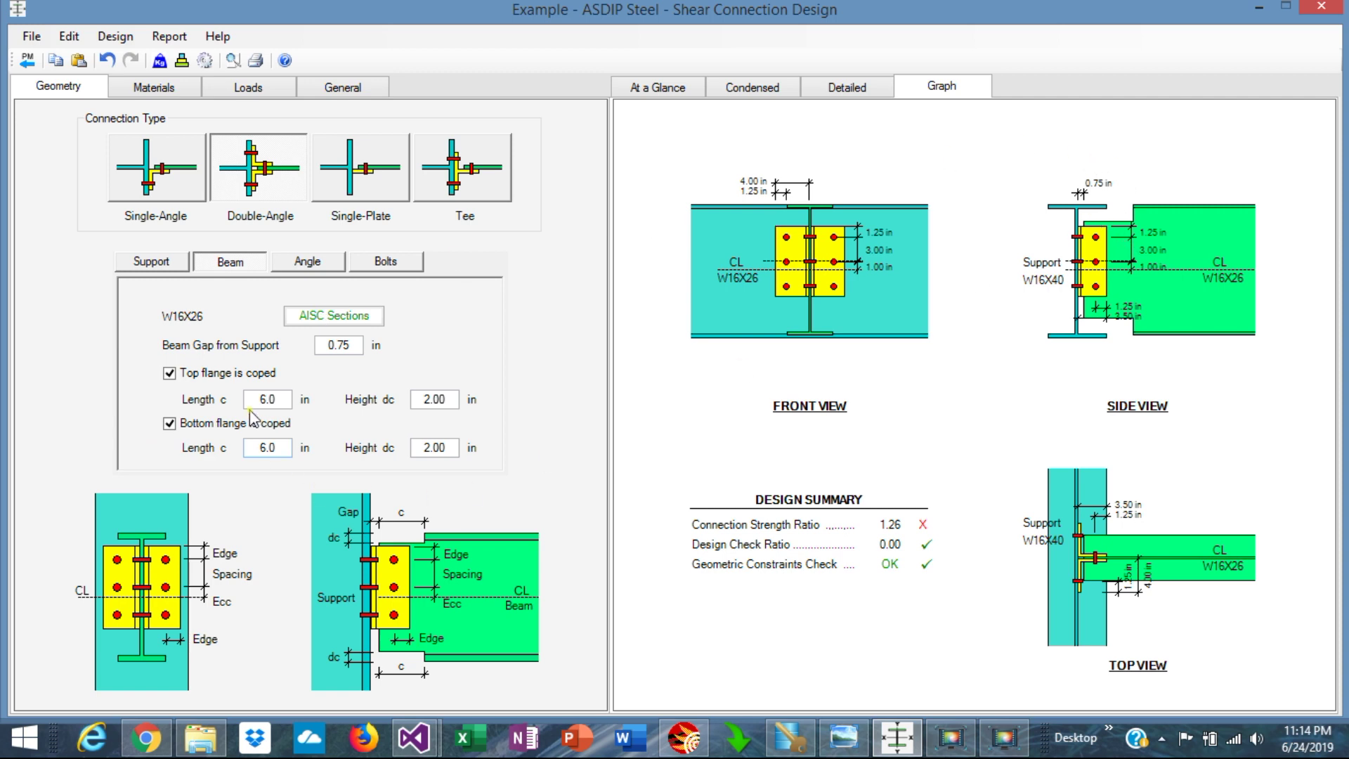
double_click(278, 398)
text(4)
key(Return)
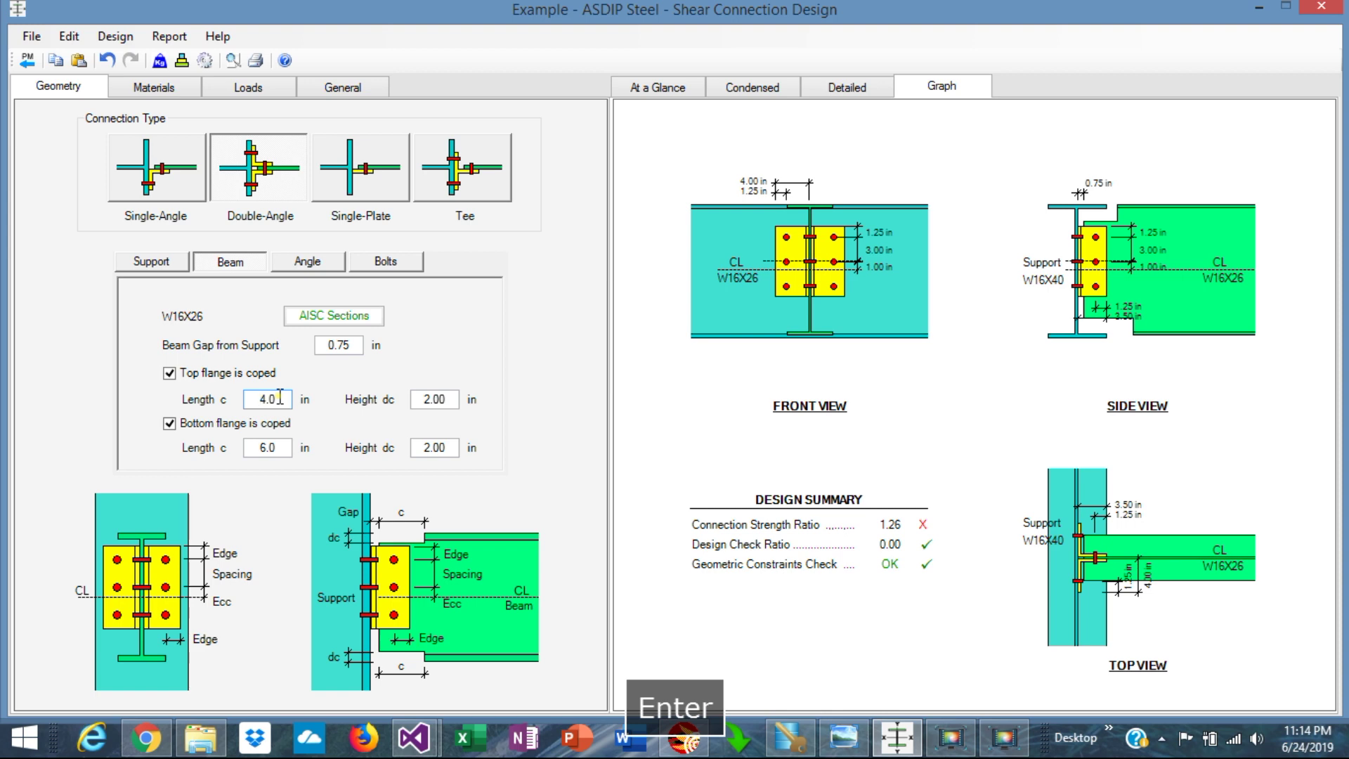
double_click(283, 450)
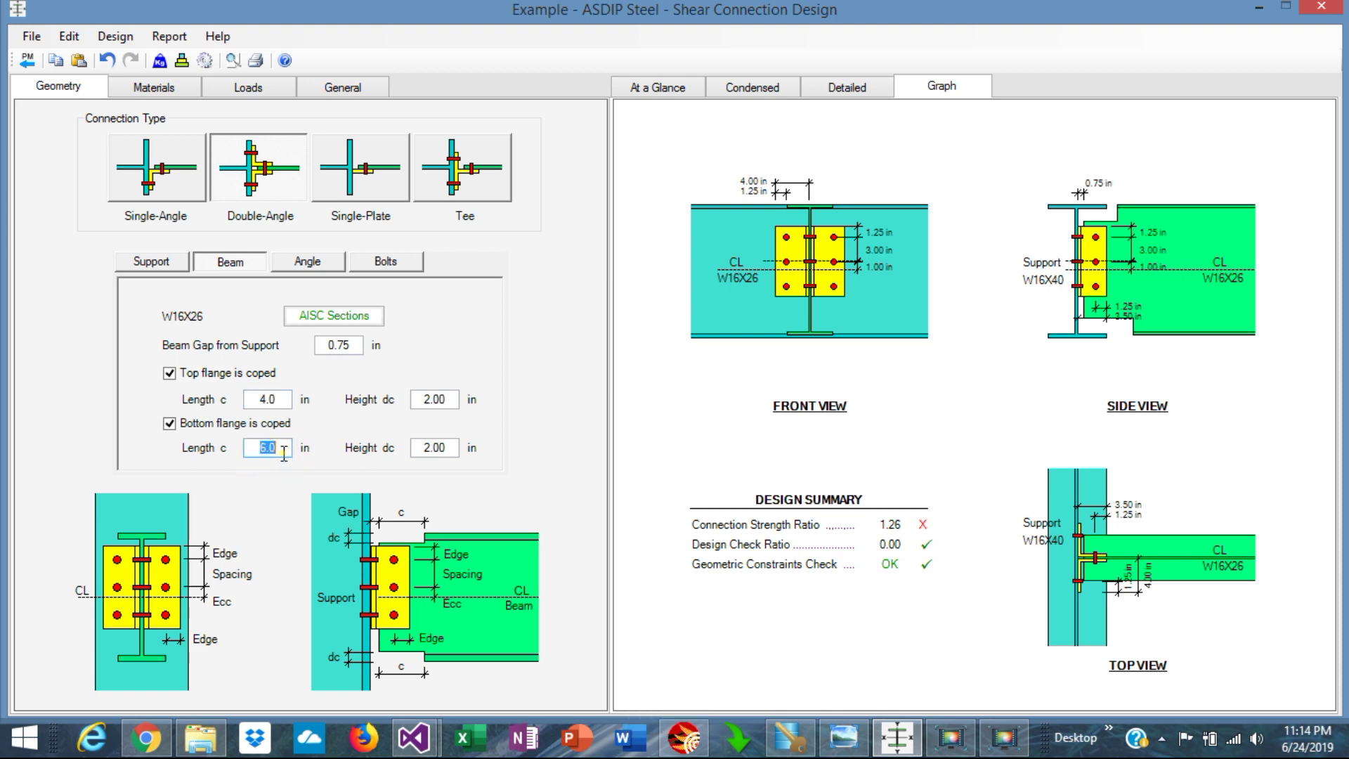
text(4)
key(Return)
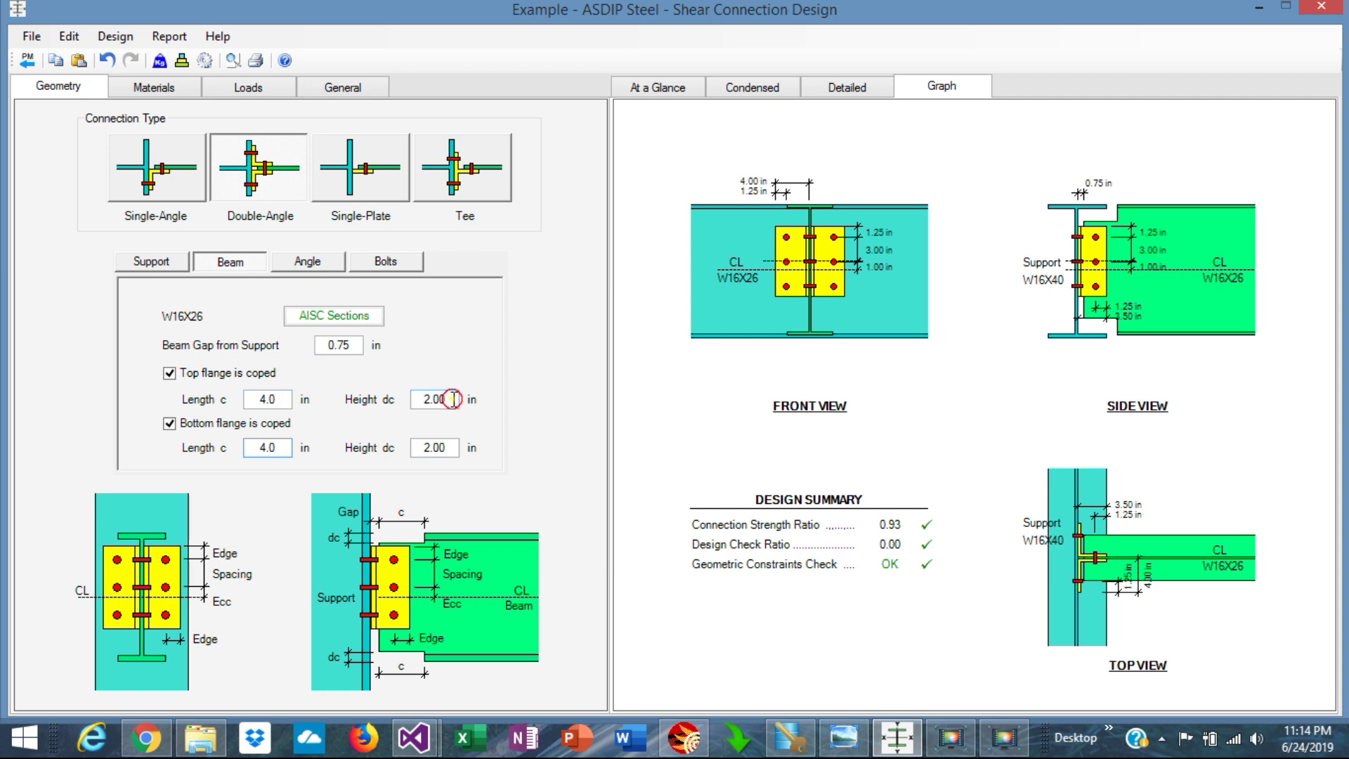
Set the cope heights to 1.50 in at the top and 1.00 in at the bottom.
double_click(454, 399)
text(1.5)
key(Return)
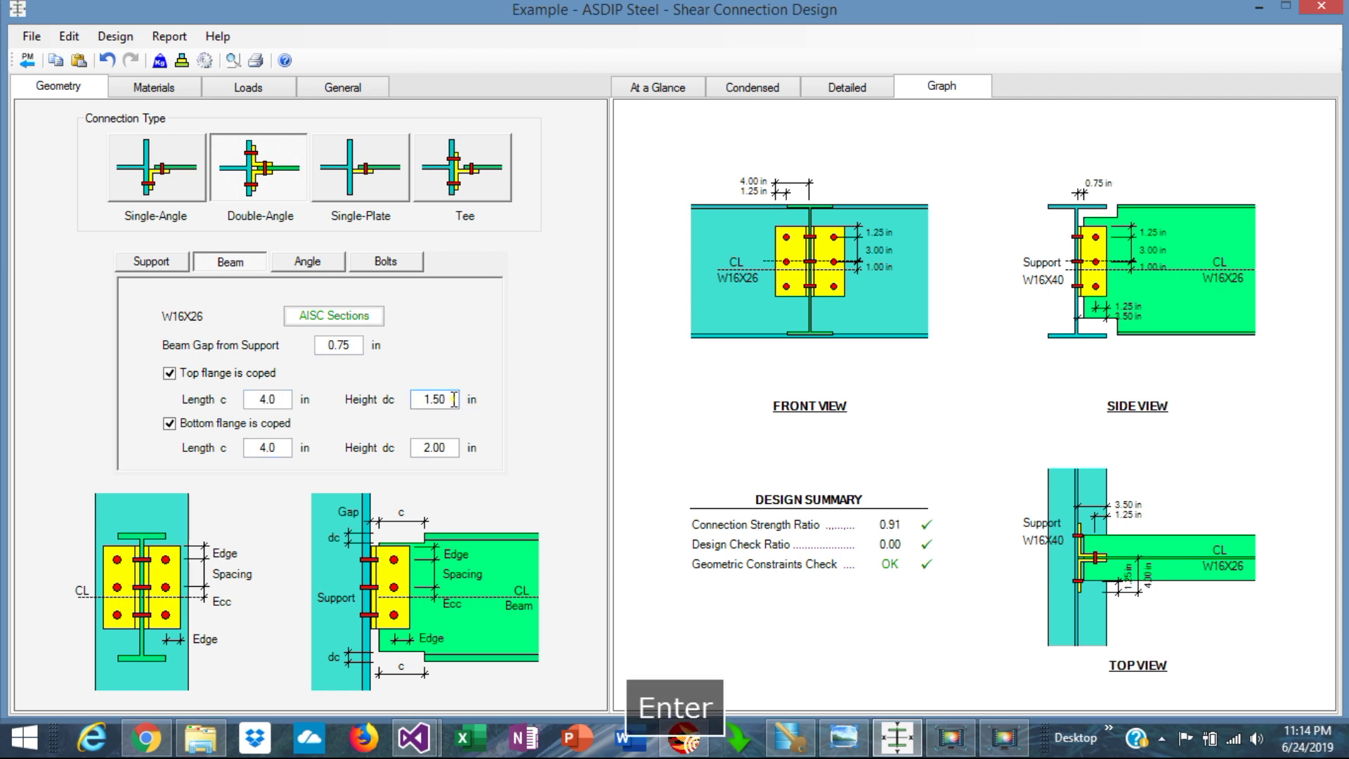
double_click(452, 447)
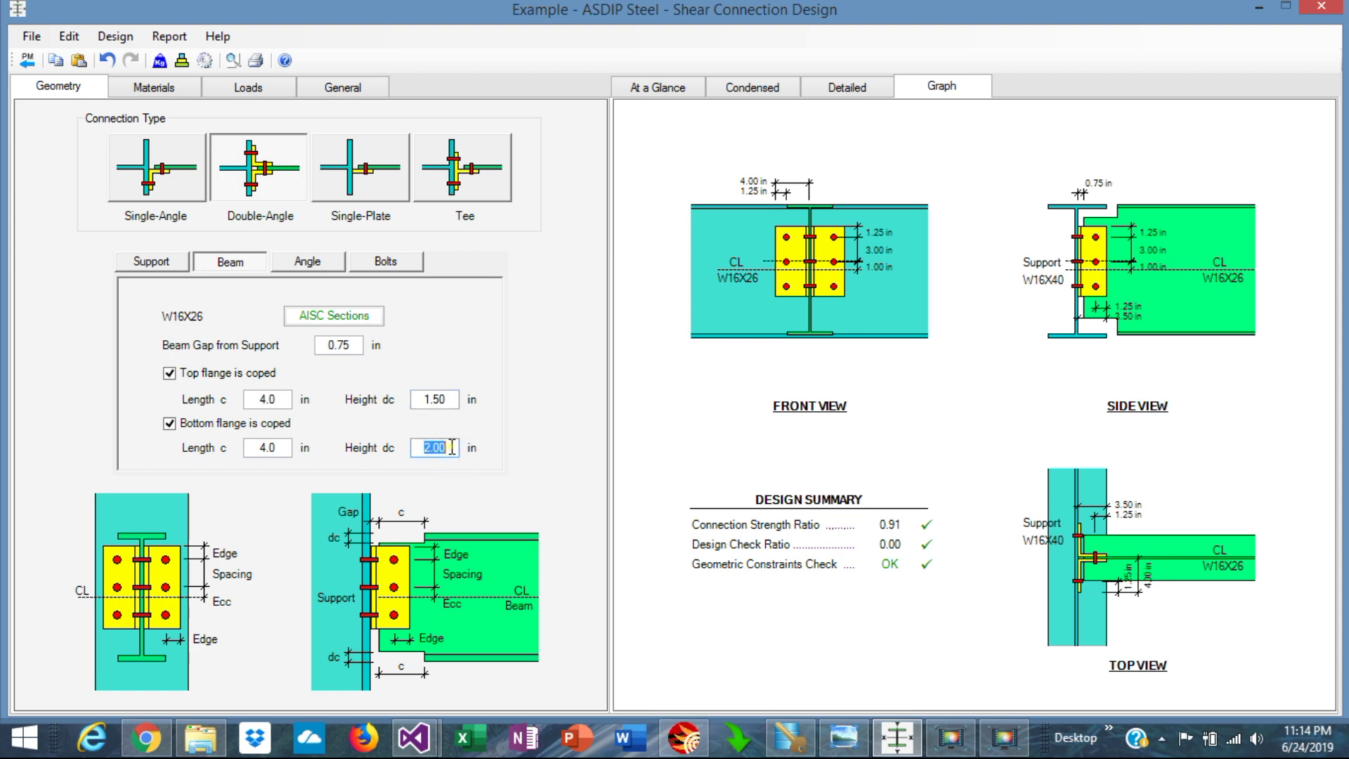
text(1)
key(Return)
Switch to a single-plate connection and make the W16X40 support a beam web.
click(382, 185)
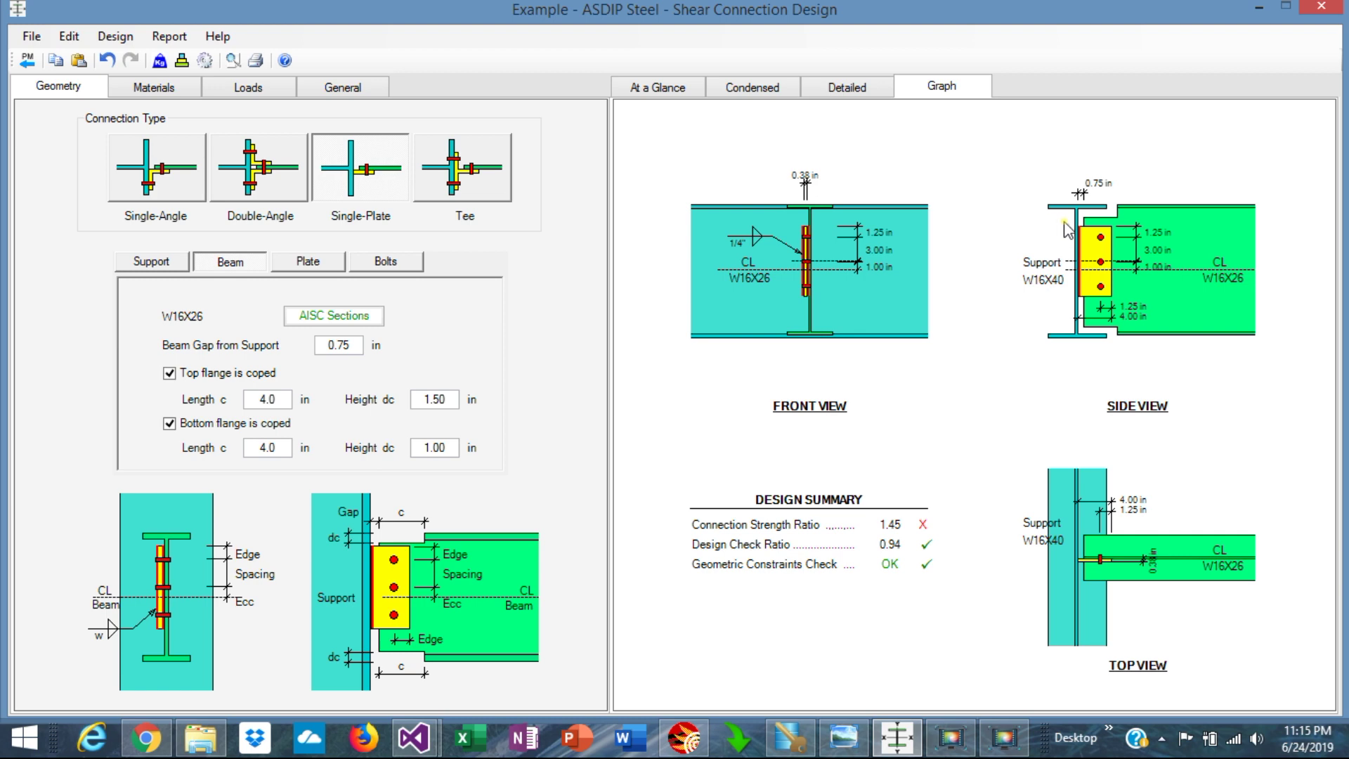
click(156, 264)
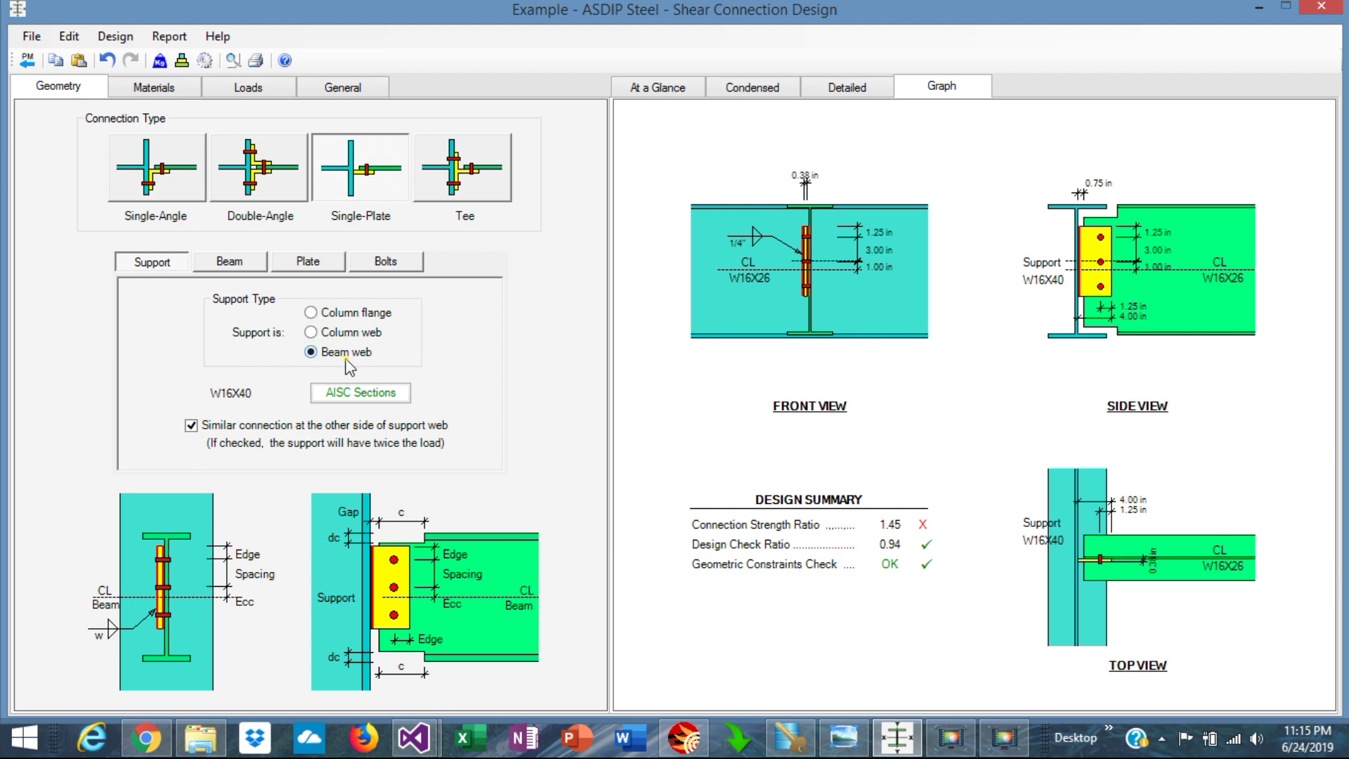
click(312, 314)
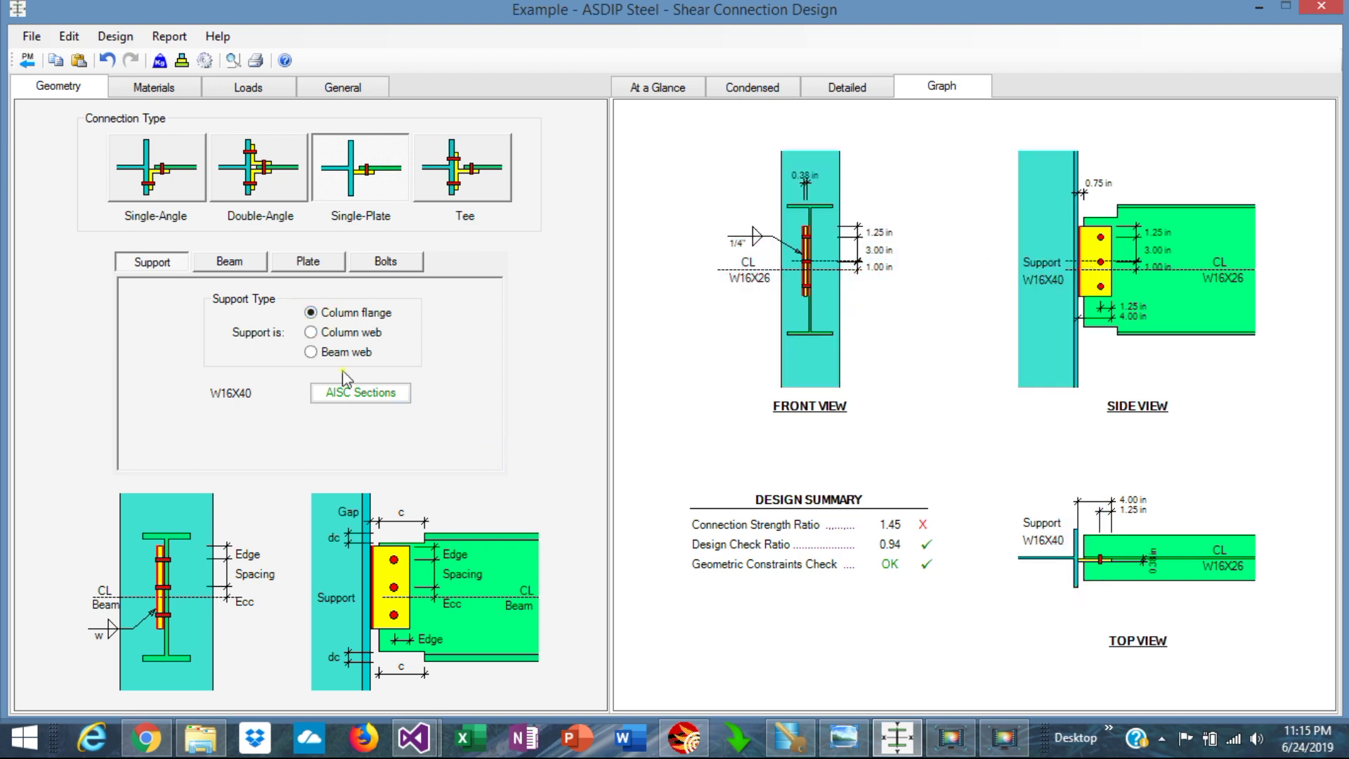
click(309, 334)
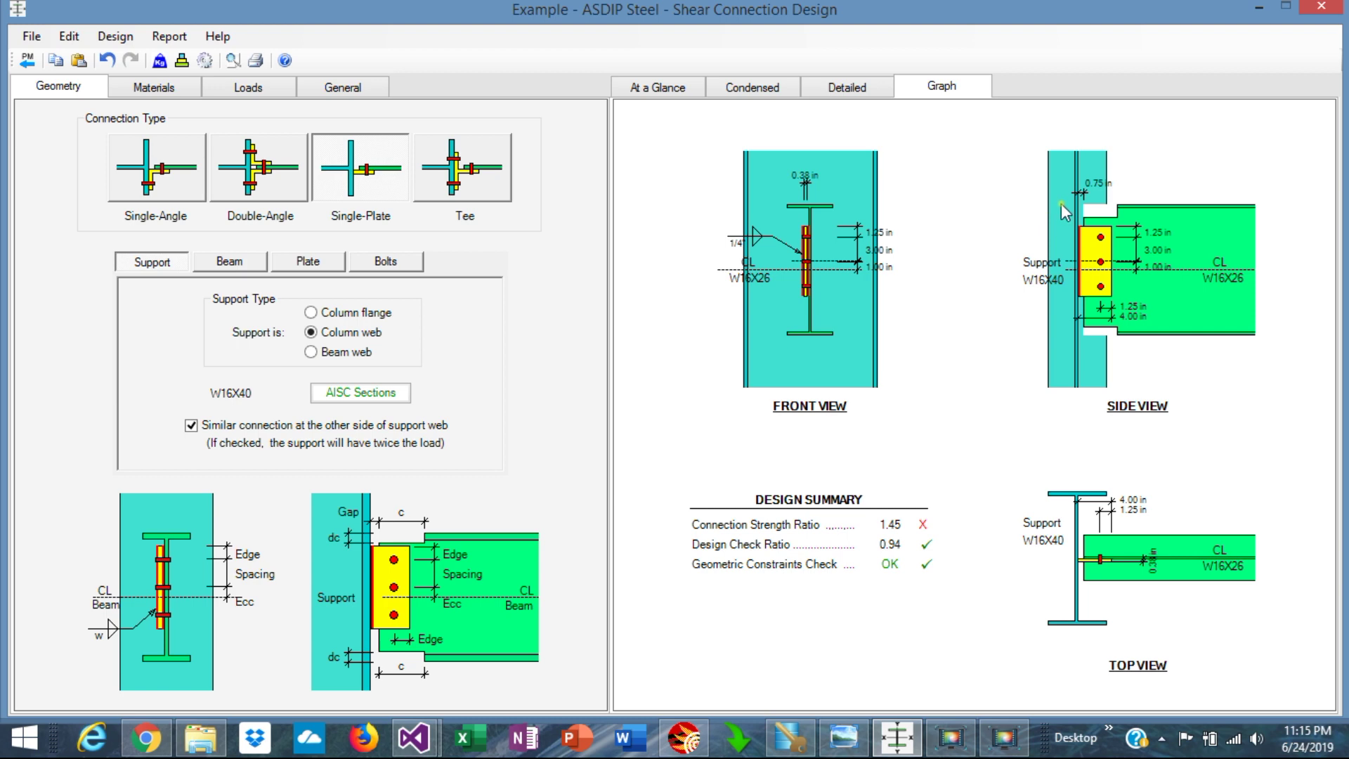
click(310, 353)
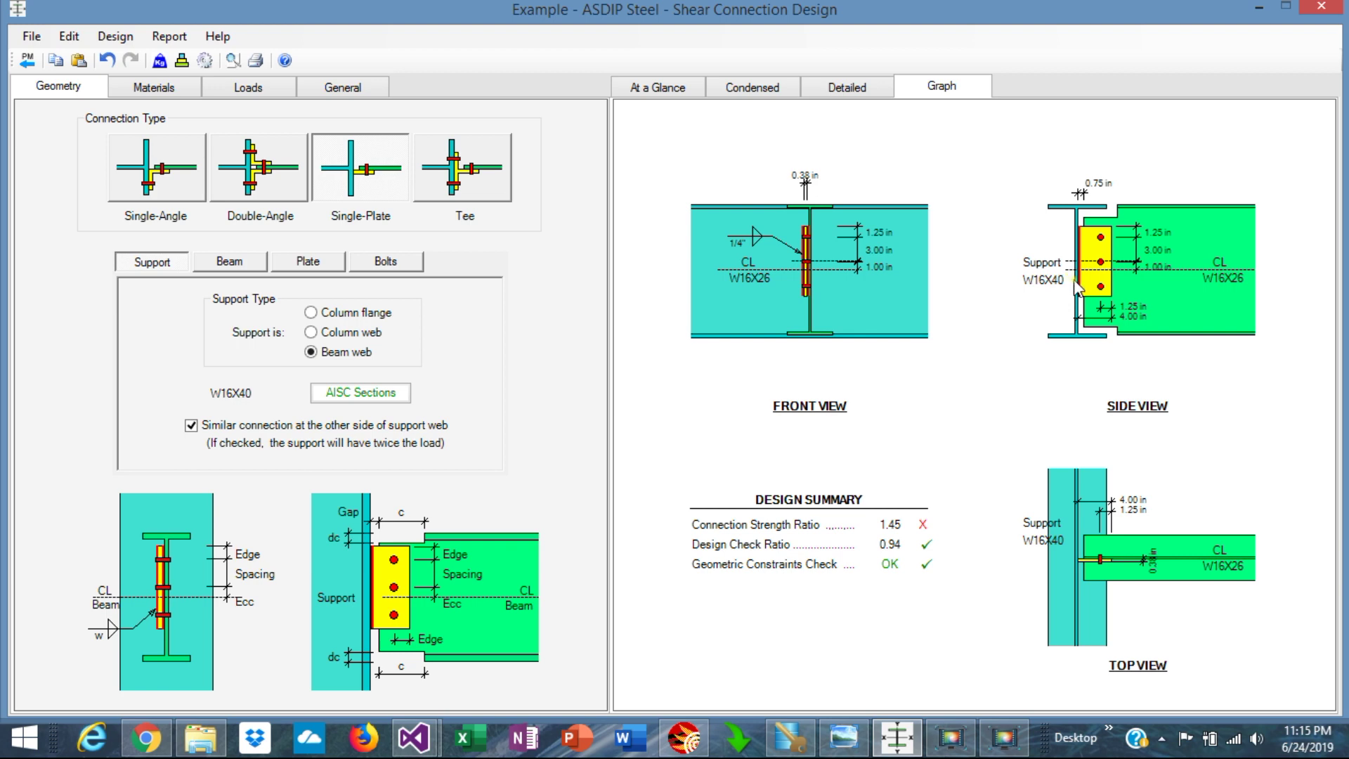
click(264, 264)
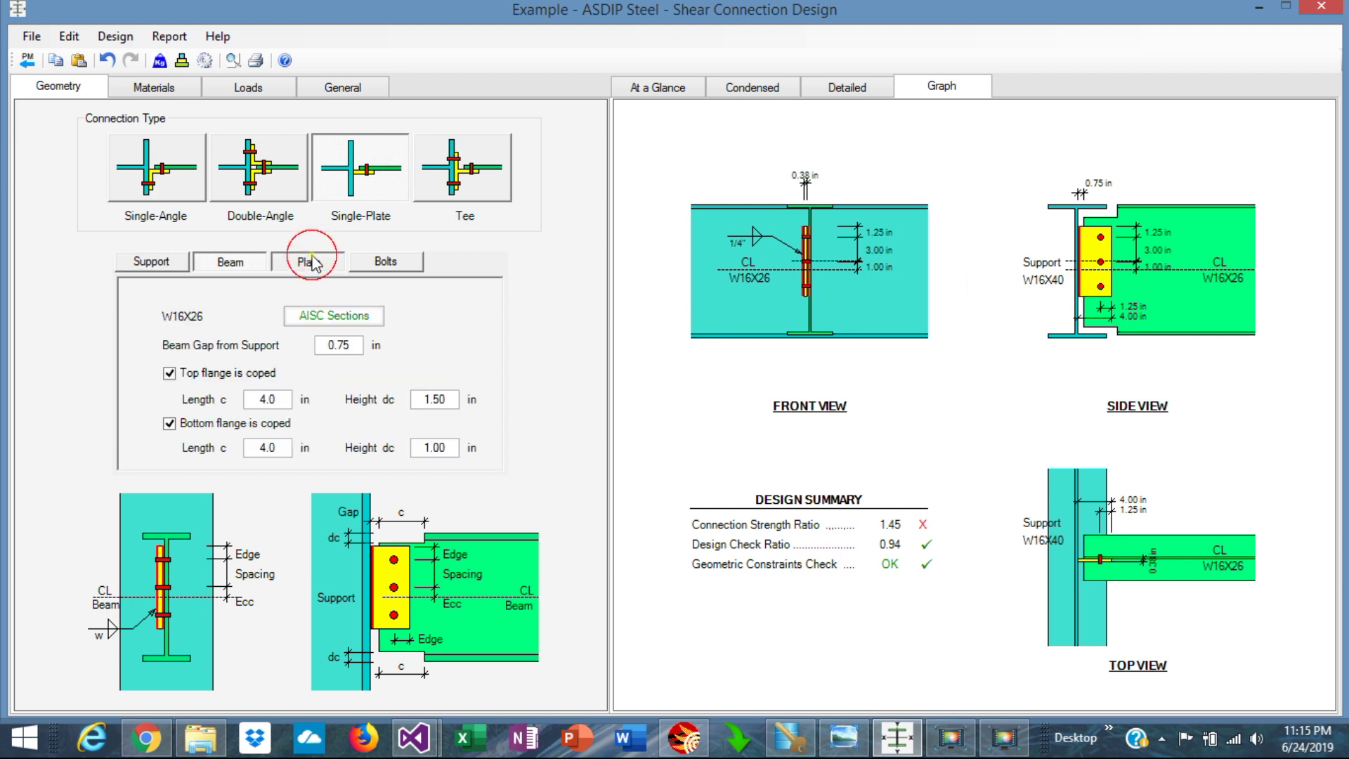
Review the plate dimensions and strength results, where bolt shear (22.1 kip) and bearing (31.1 kip) fail against 32.0 kip.
click(310, 262)
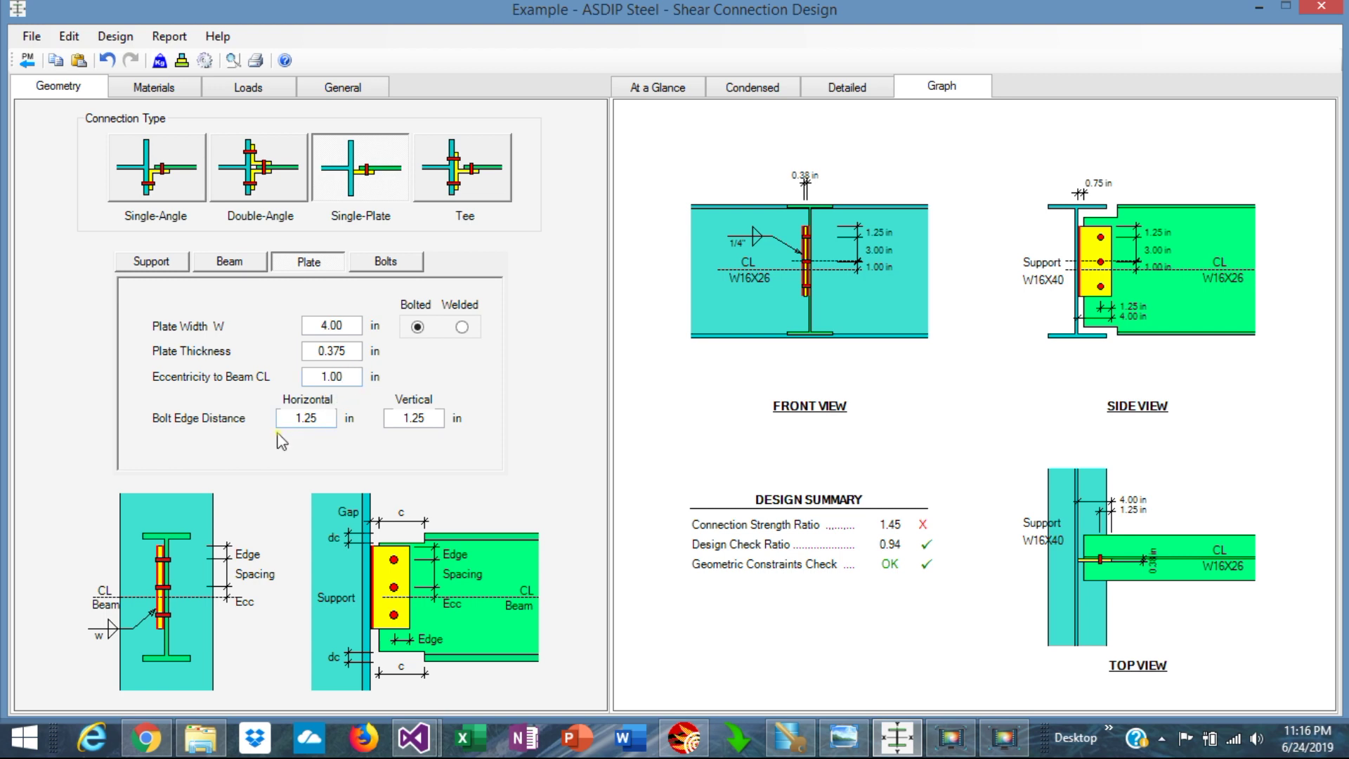
click(645, 95)
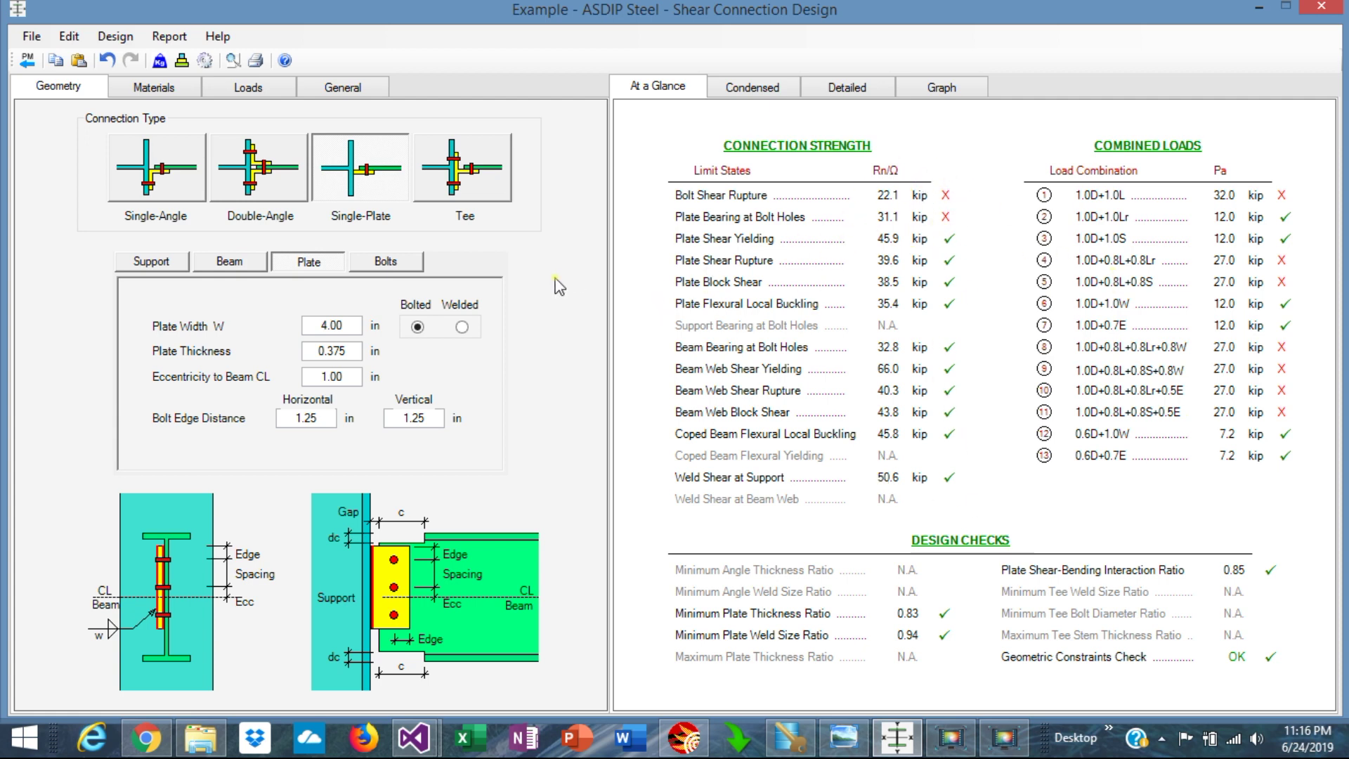
click(387, 263)
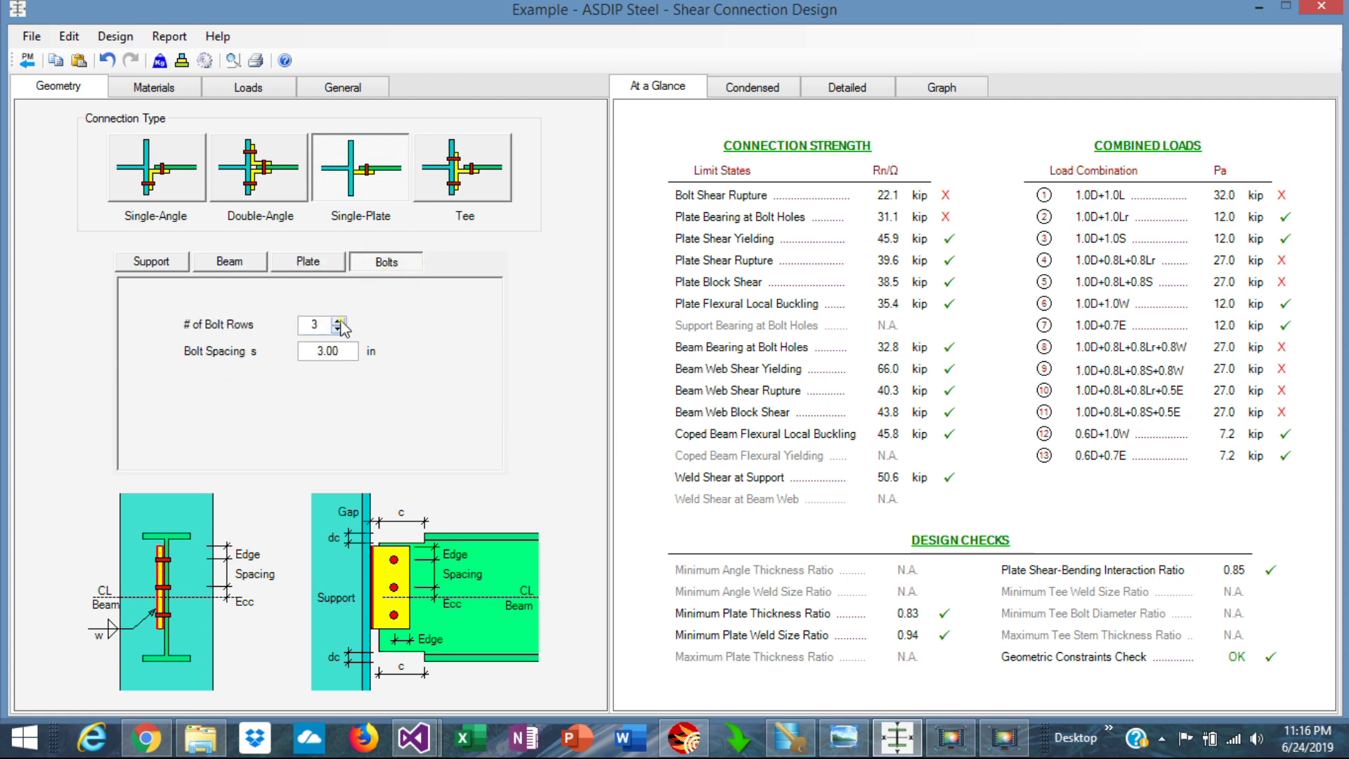
Compare the LRFD drawings and results: bolt shear rupture 33.2 kip fails against the 46.4 kip factored load.
click(942, 86)
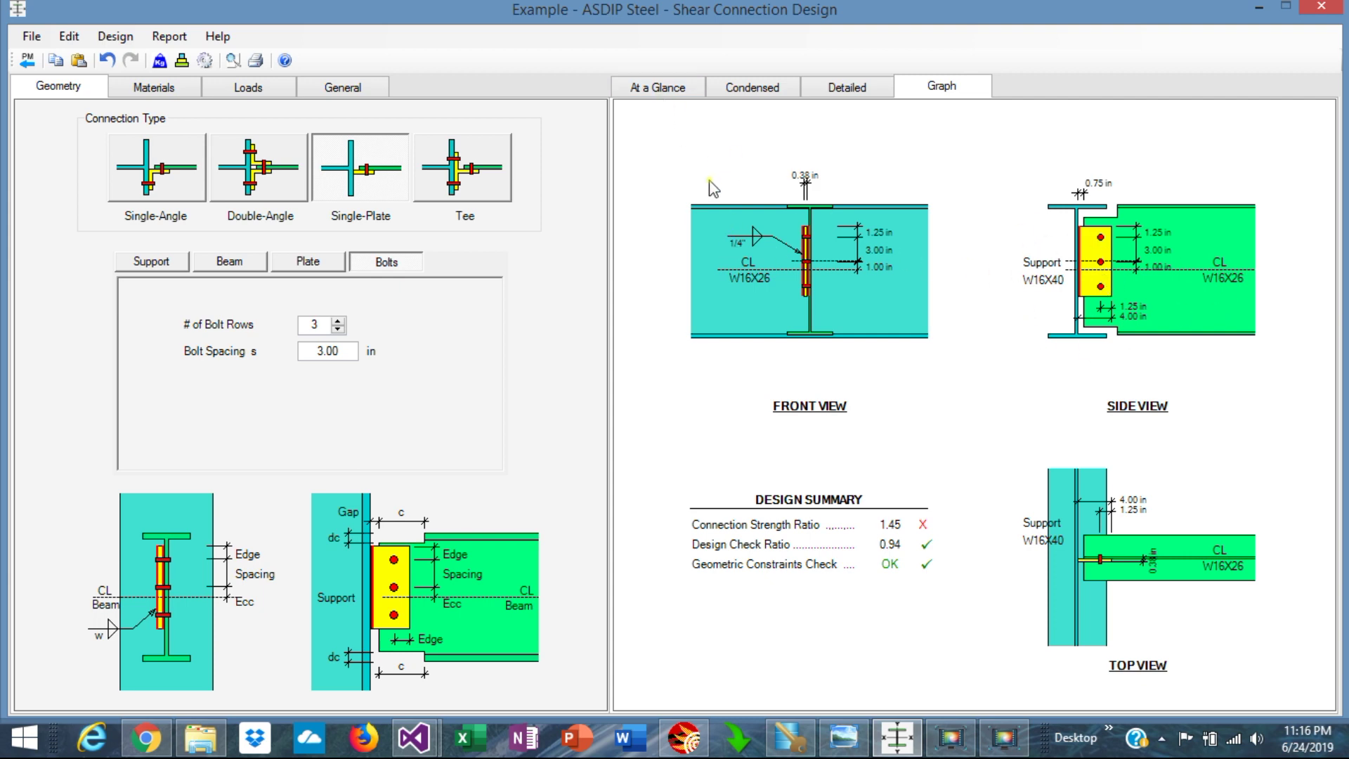
click(650, 87)
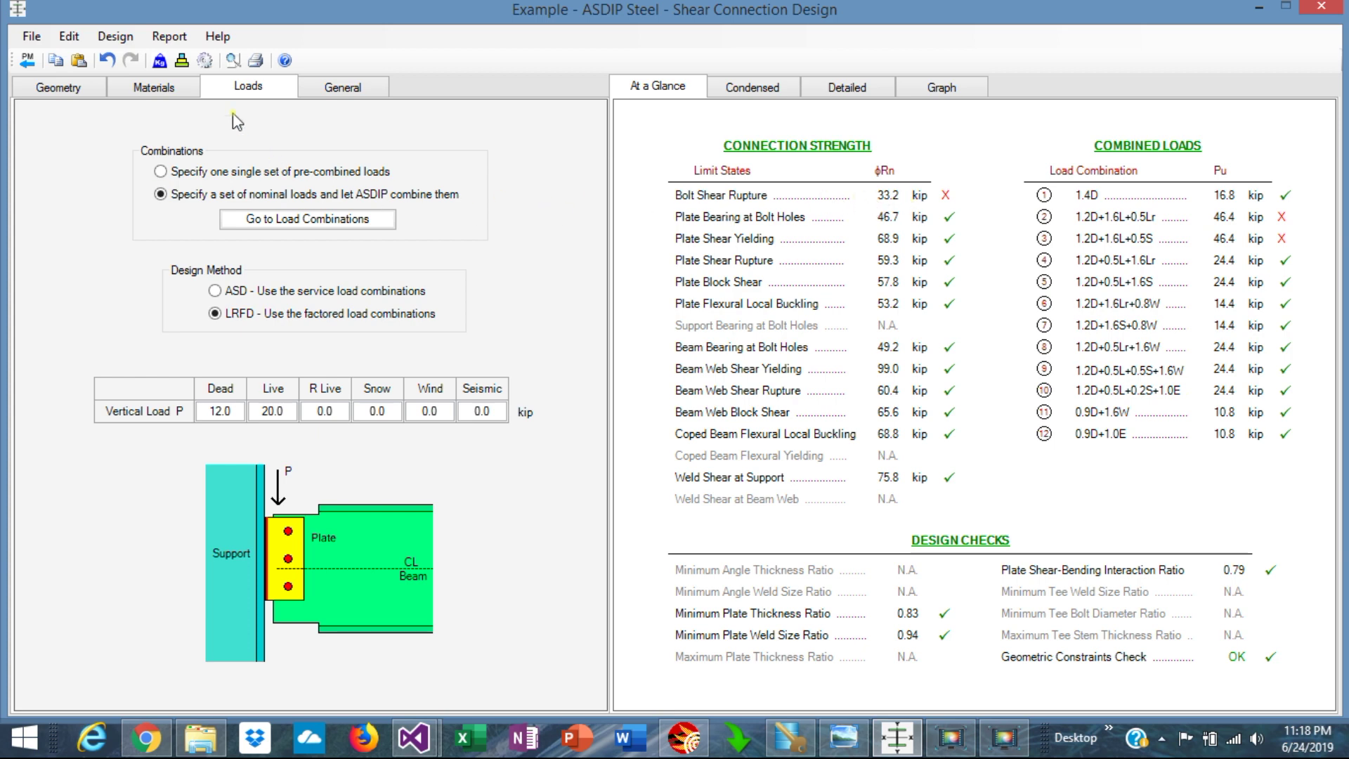
click(187, 95)
Increase the plate to 4 bolt rows, then compare the drawings and the updated strength results.
click(63, 98)
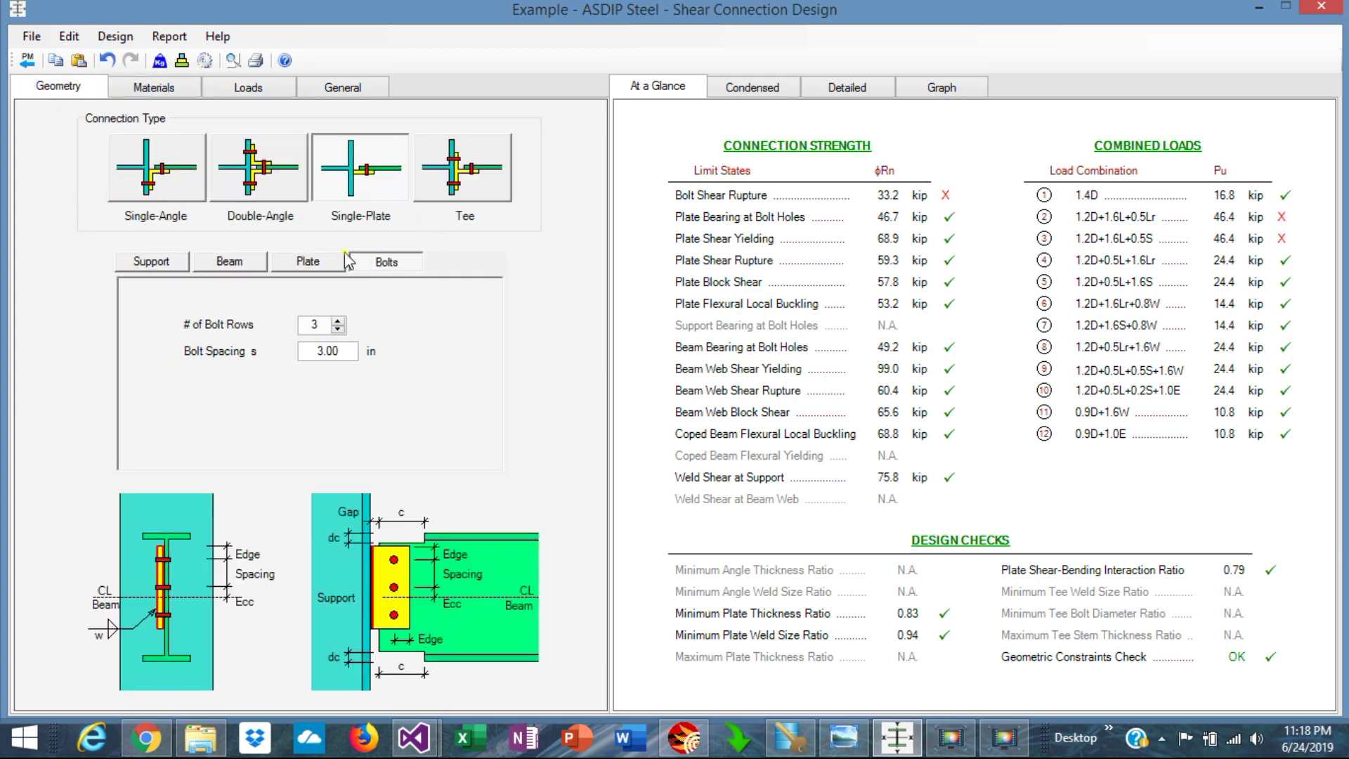
click(338, 322)
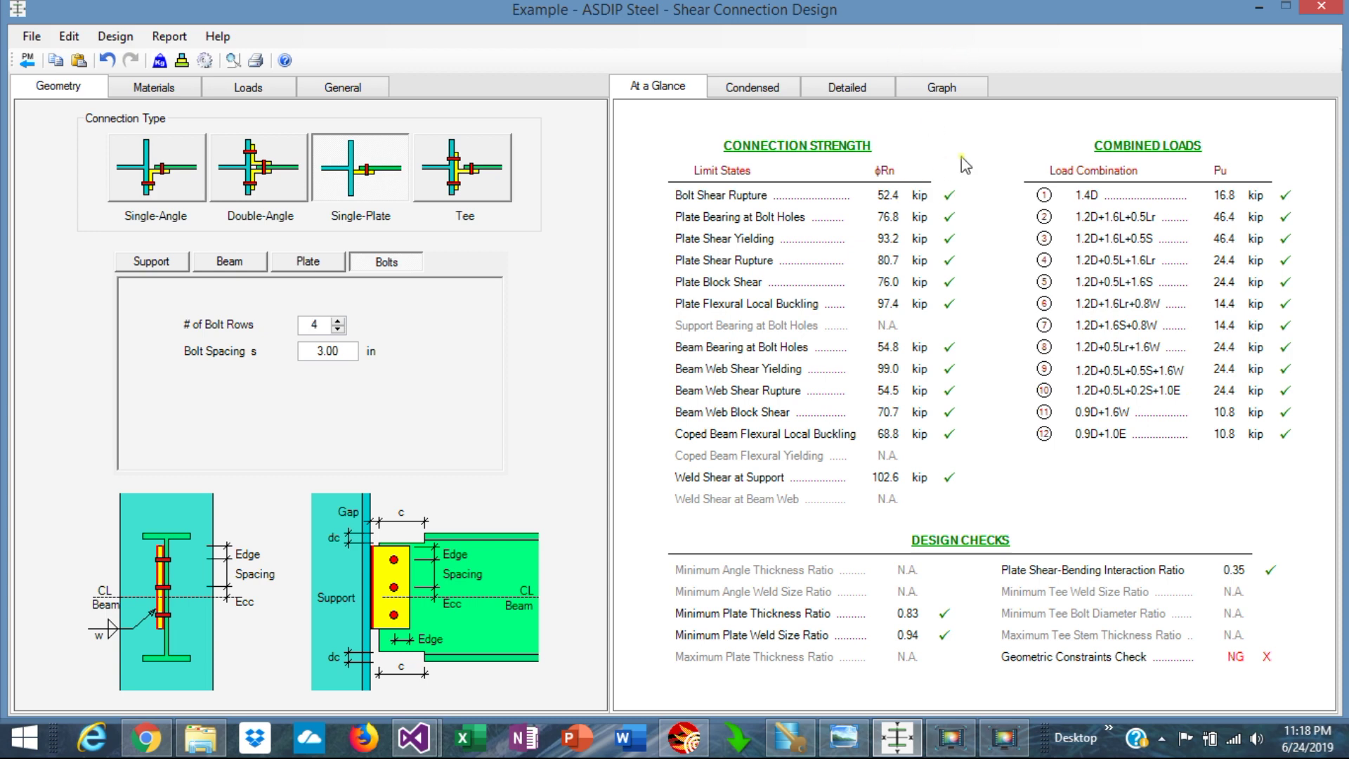
click(942, 90)
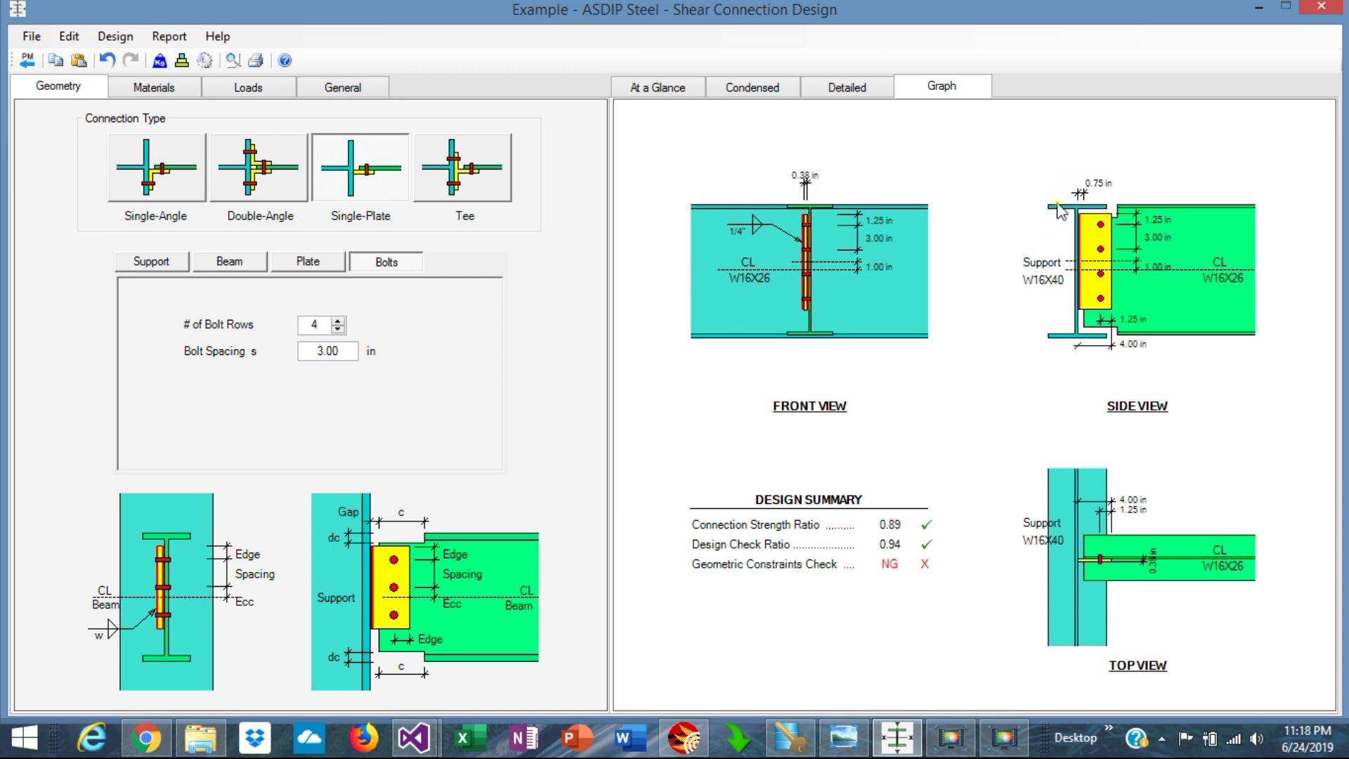
click(661, 89)
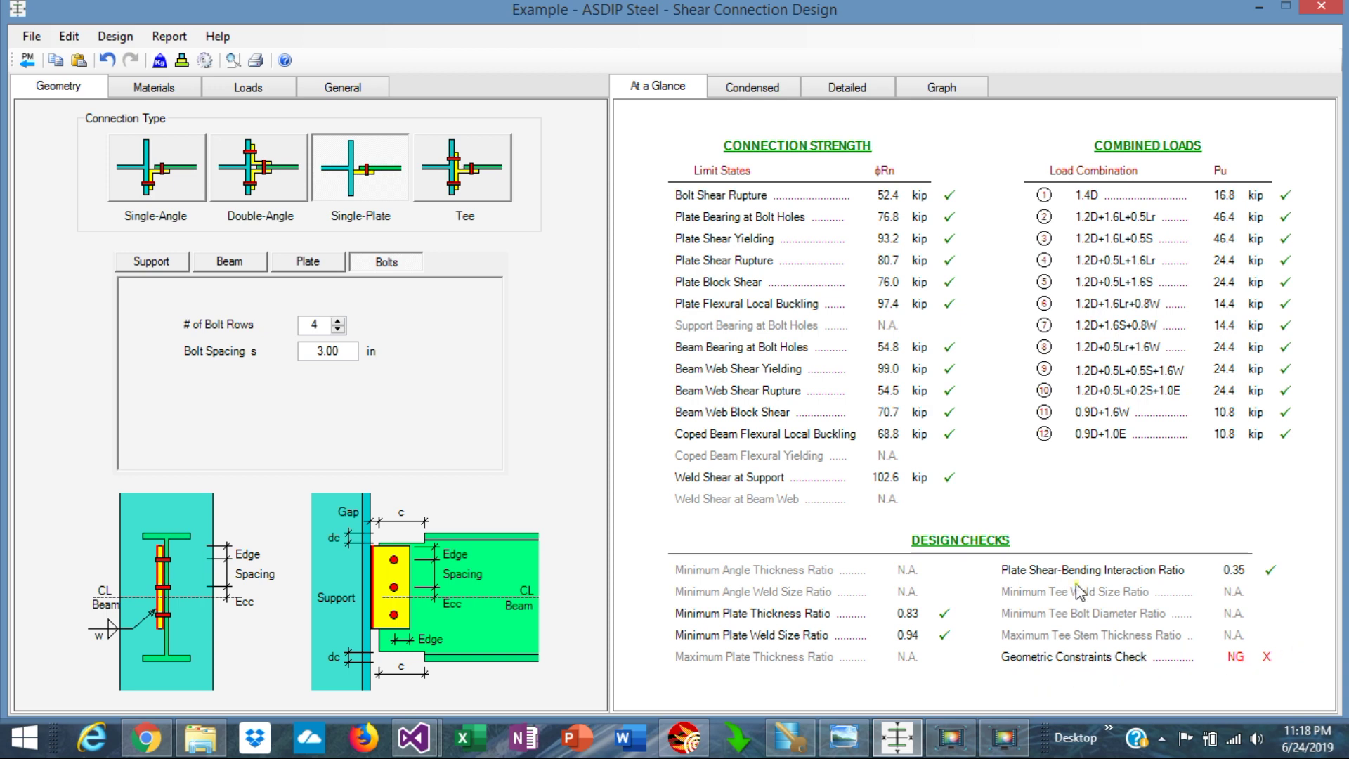
click(959, 89)
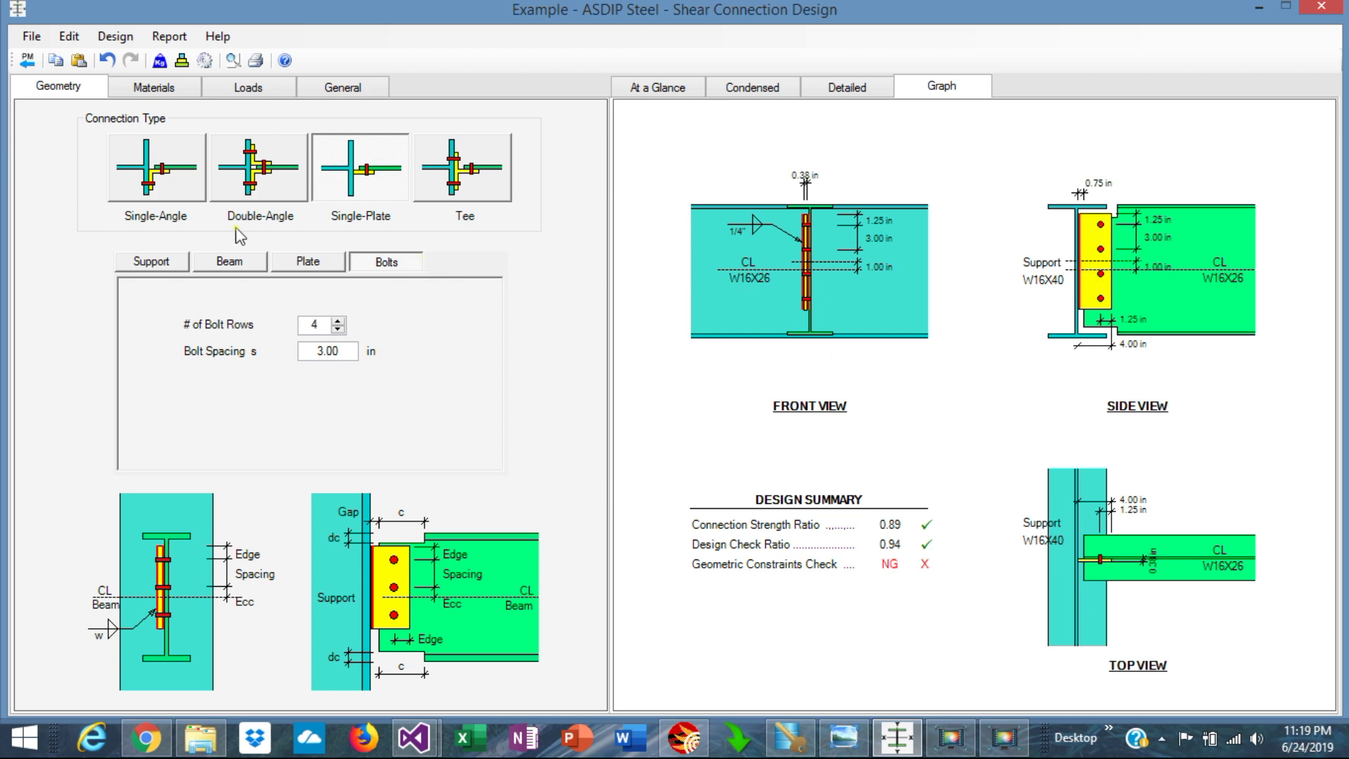
click(309, 266)
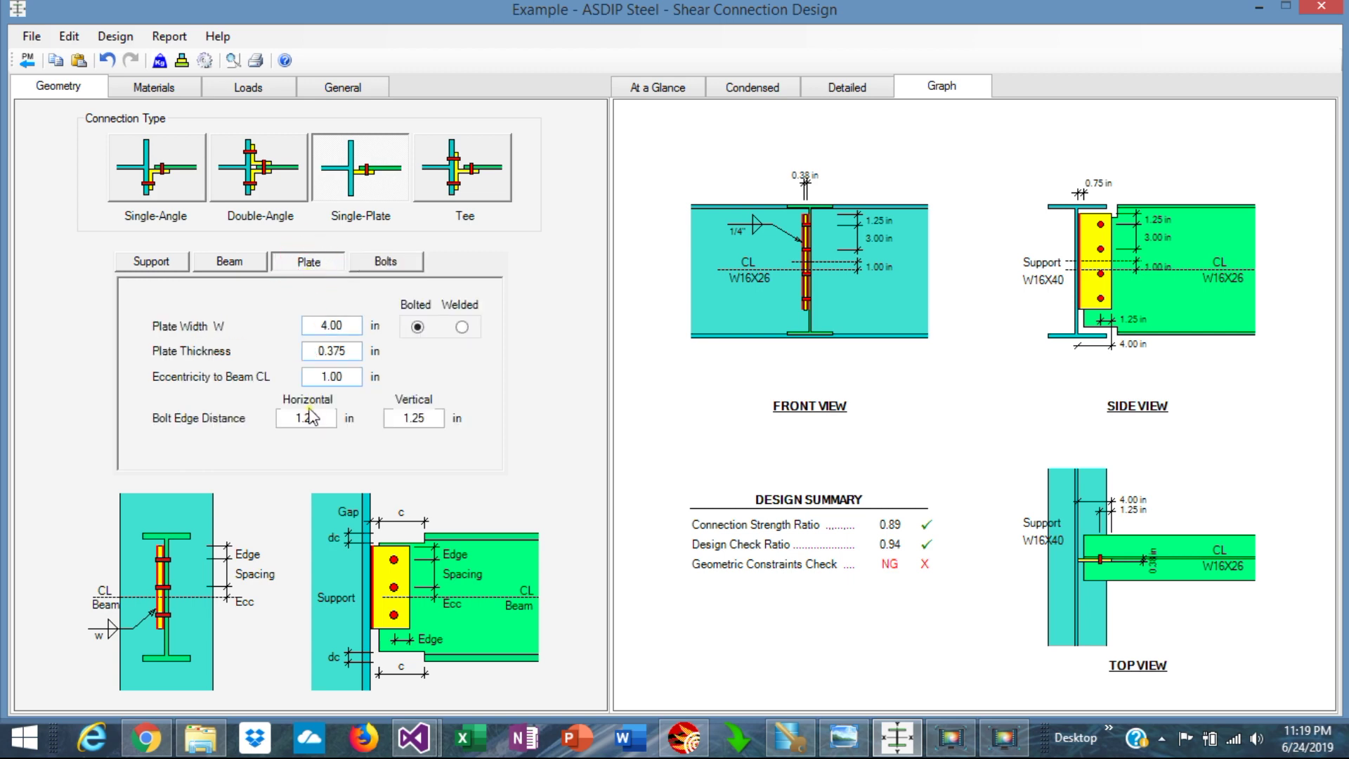
Set Eccentricity to Beam CL to 0 and confirm the geometric constraints check reads OK.
double_click(357, 371)
text(0)
key(Return)
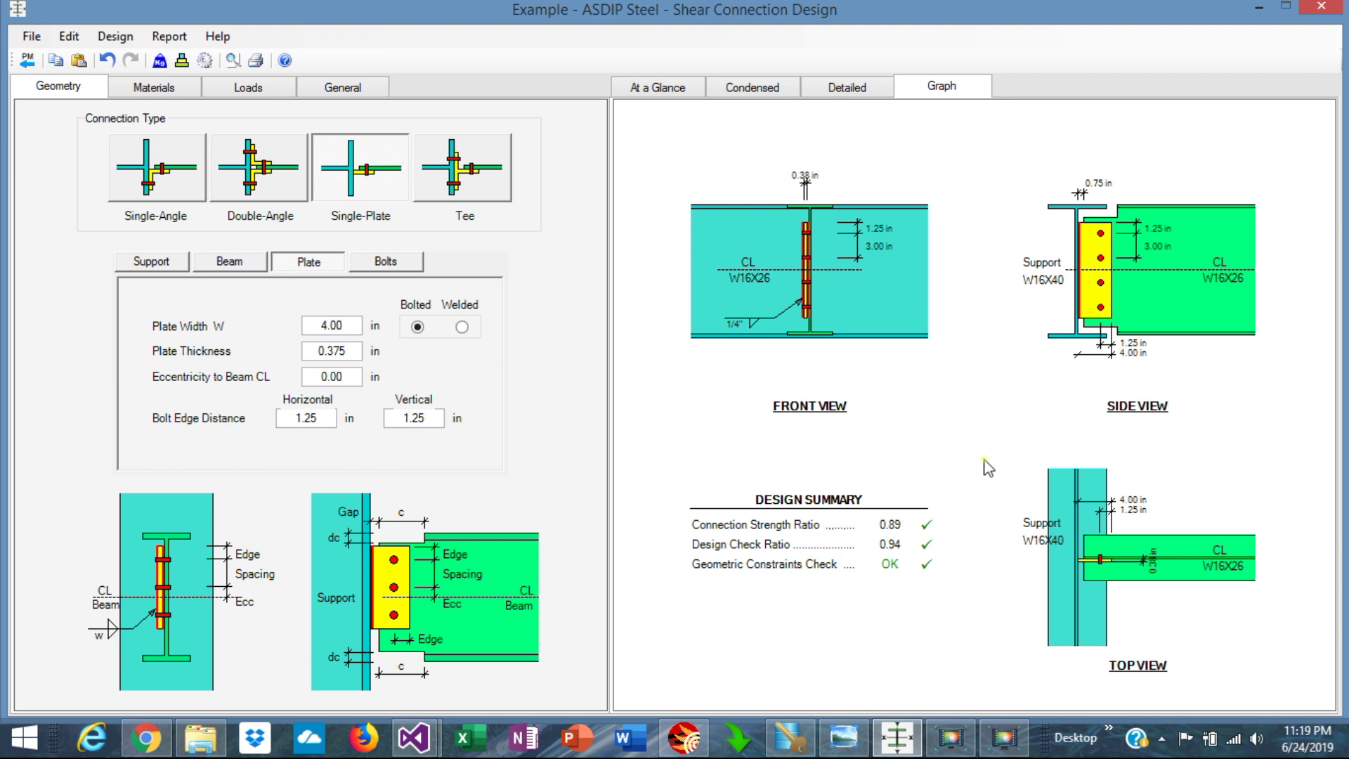
click(654, 91)
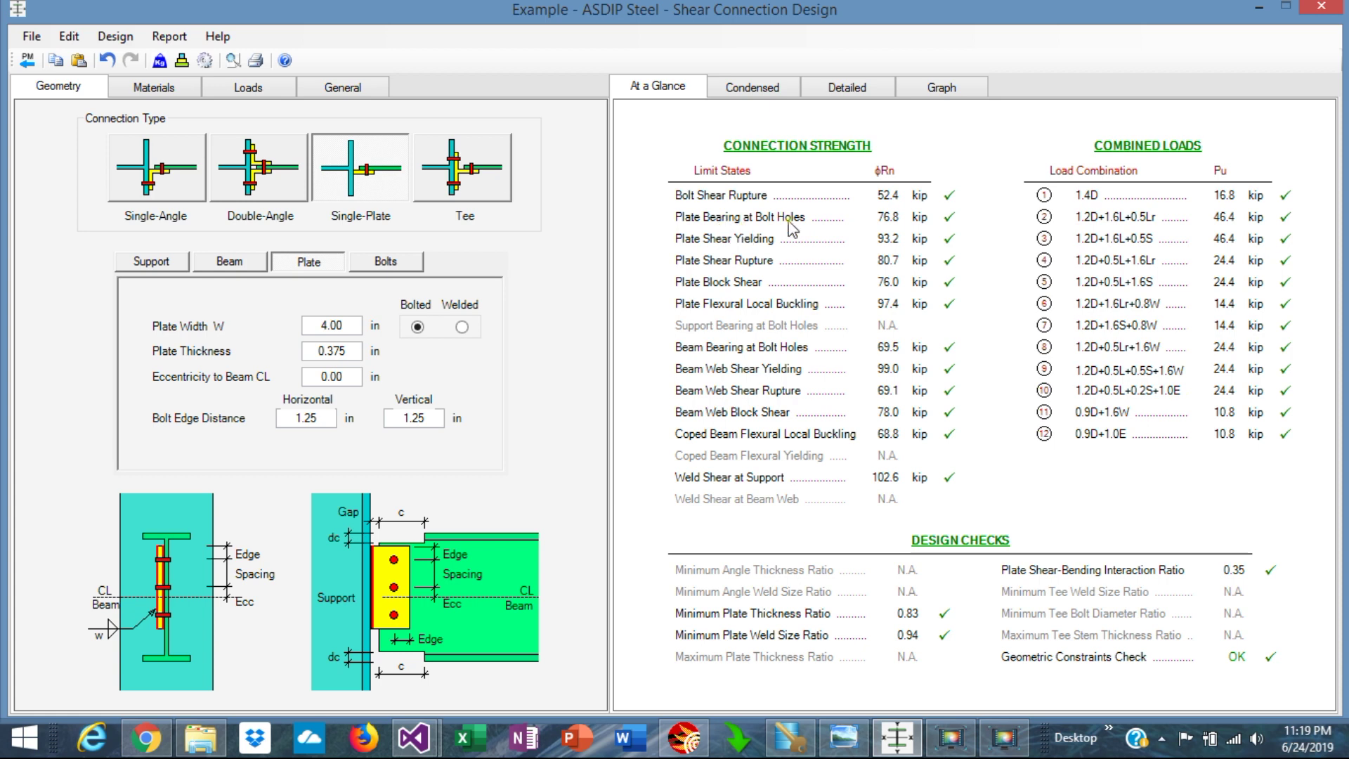
double_click(355, 348)
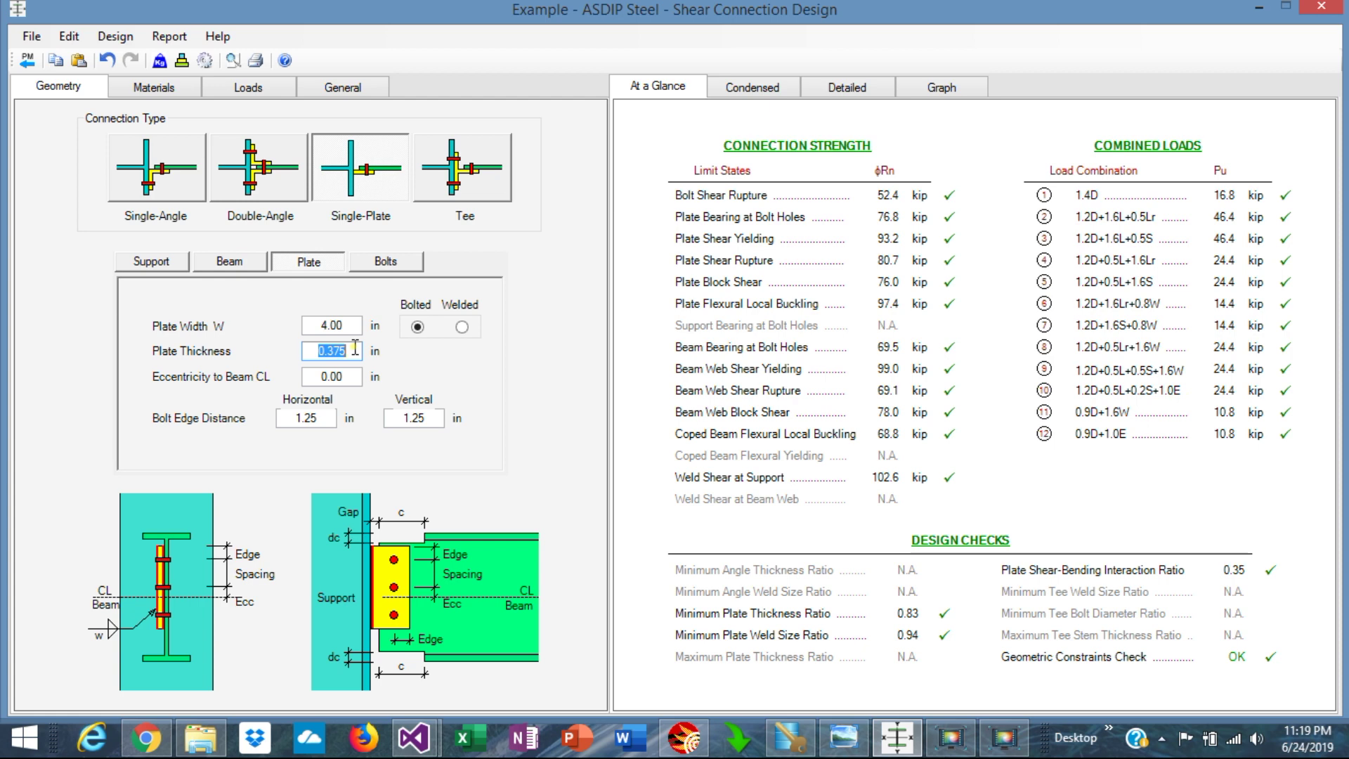
Test a 0.3125 in plate thickness, restore 0.375 in, and view the drawings with design ratio 0.94.
key(BackSpace)
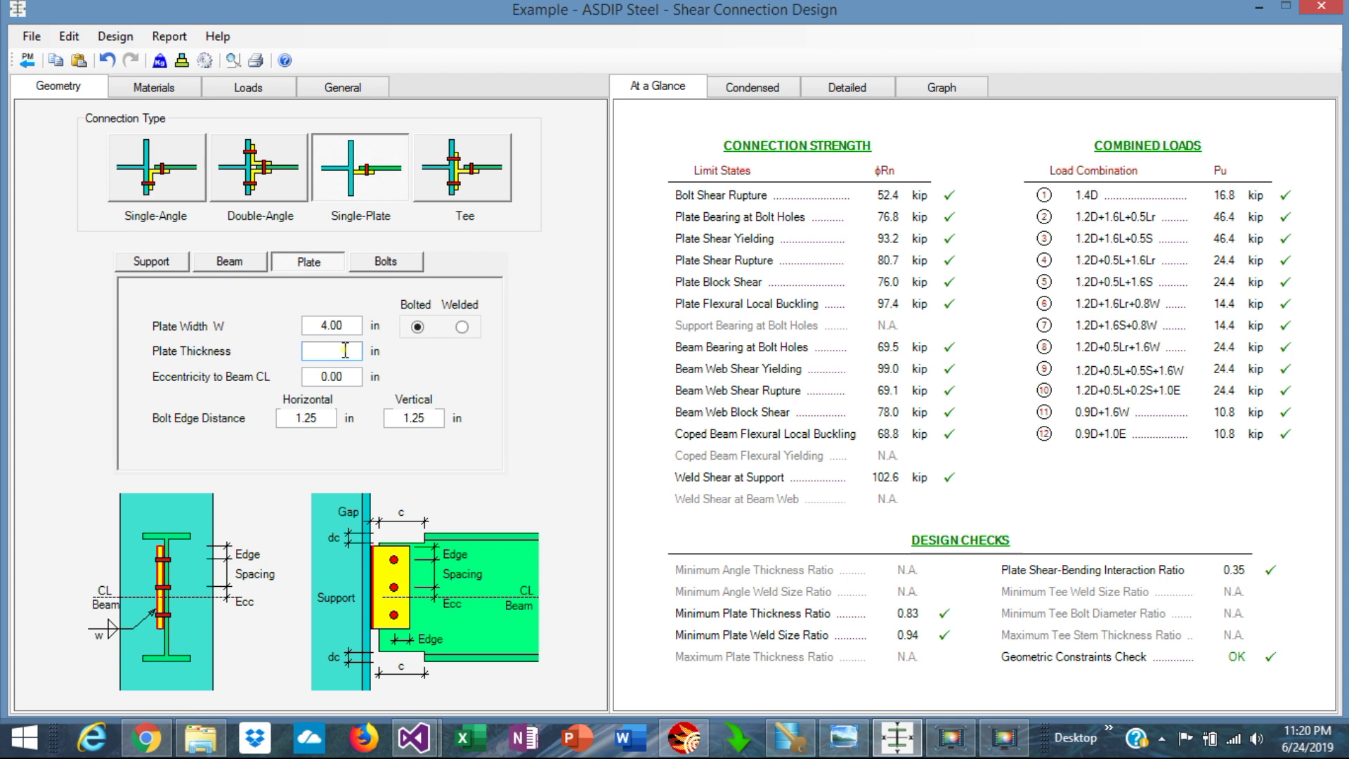
text(.3125)
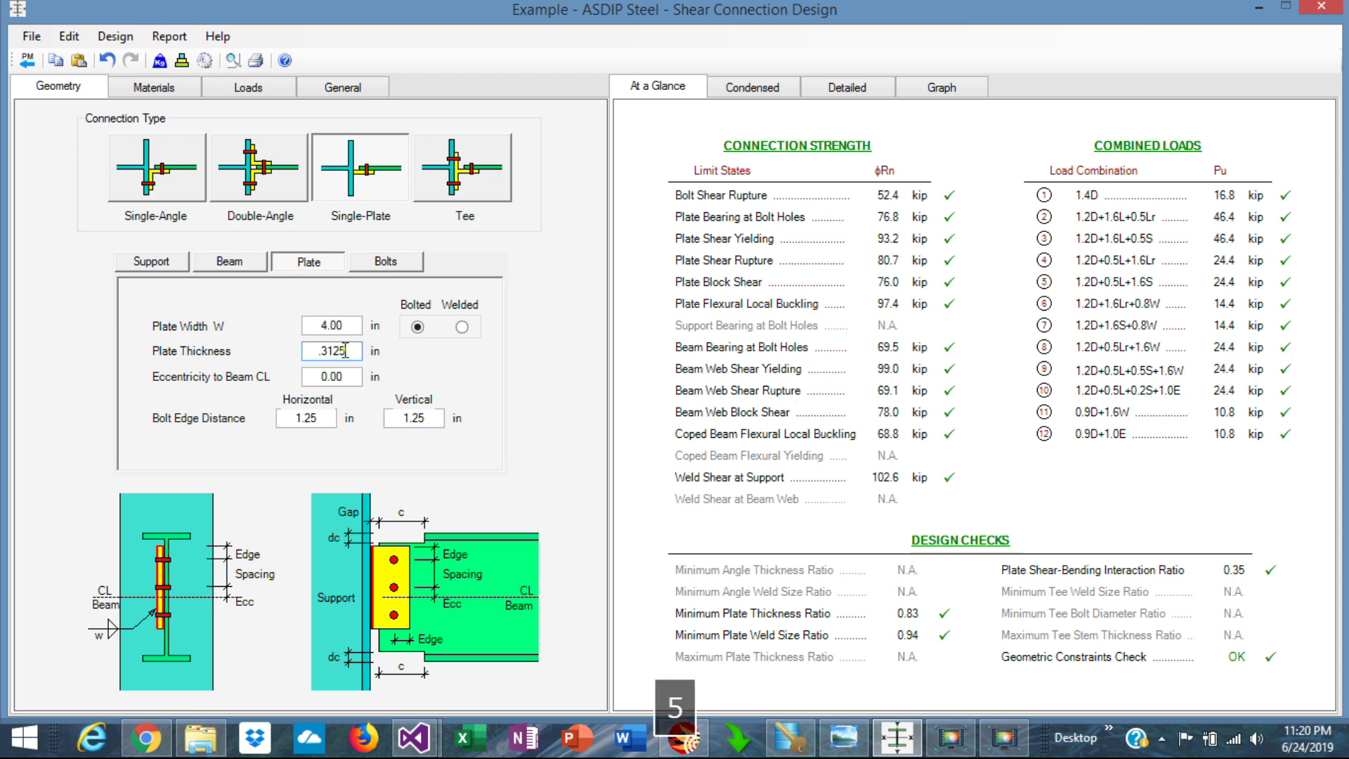
key(Return)
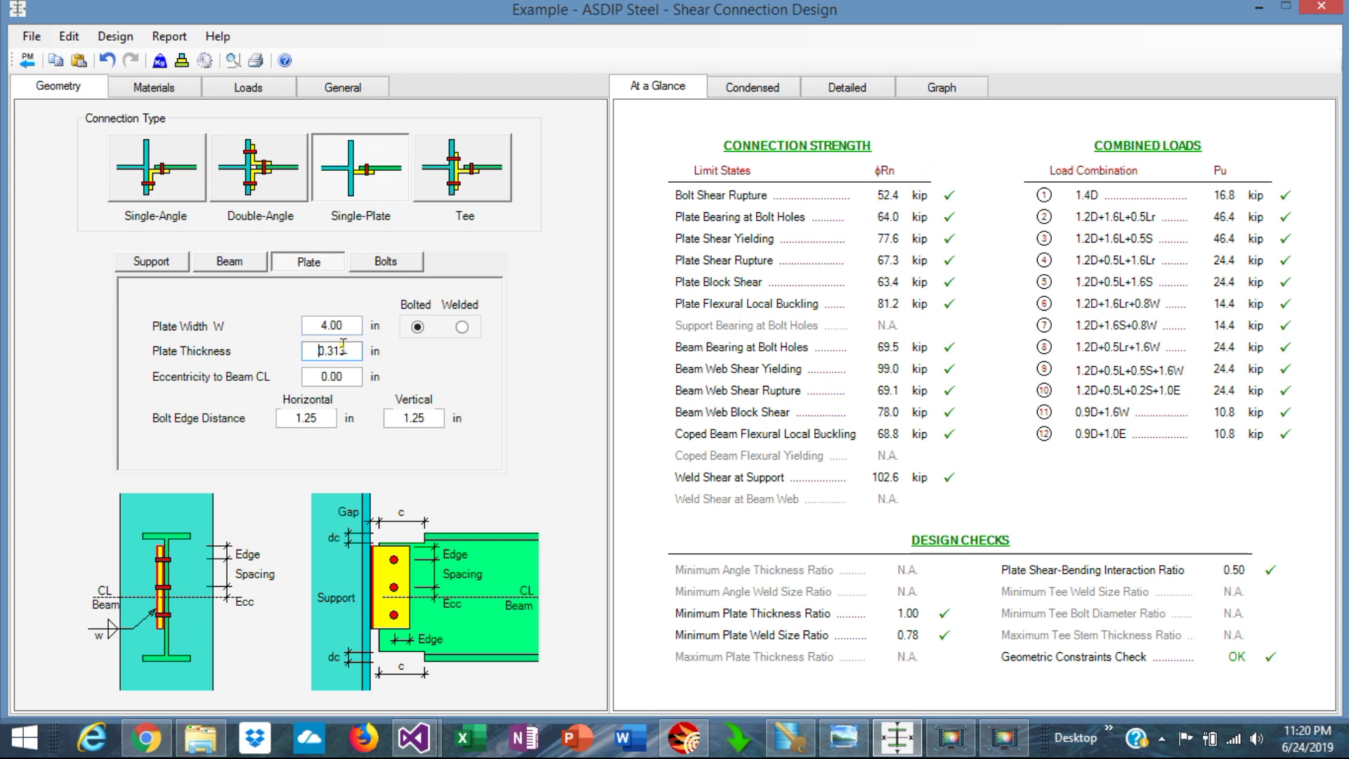
scroll(347, 354, down, 1)
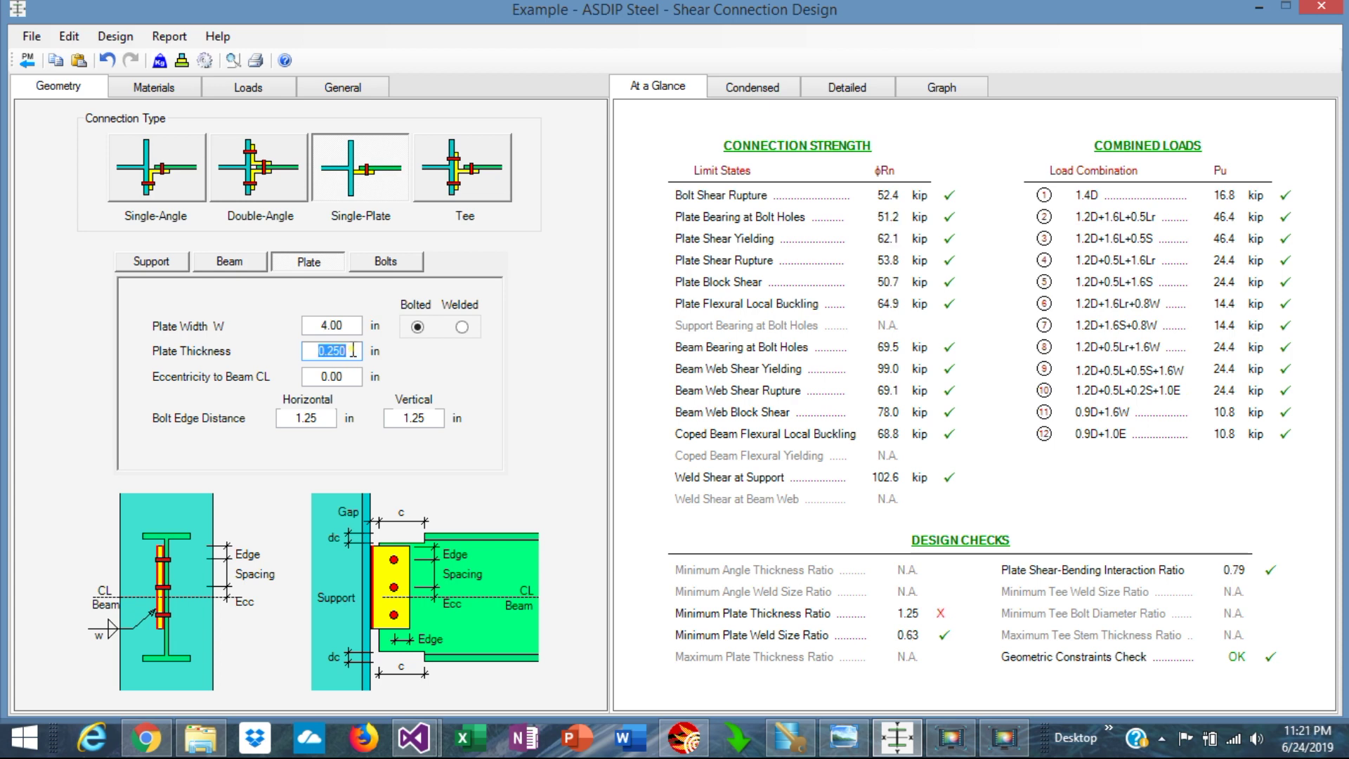
text(.375)
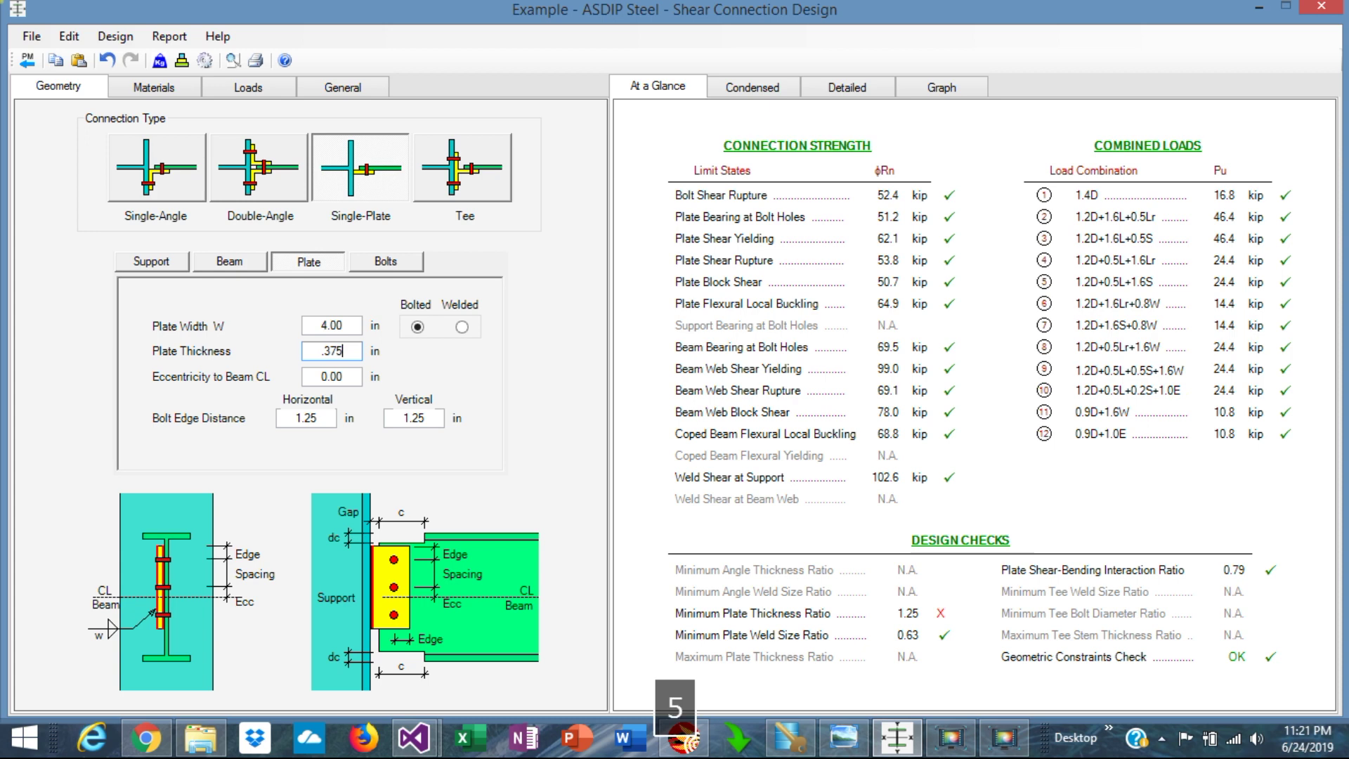
key(Return)
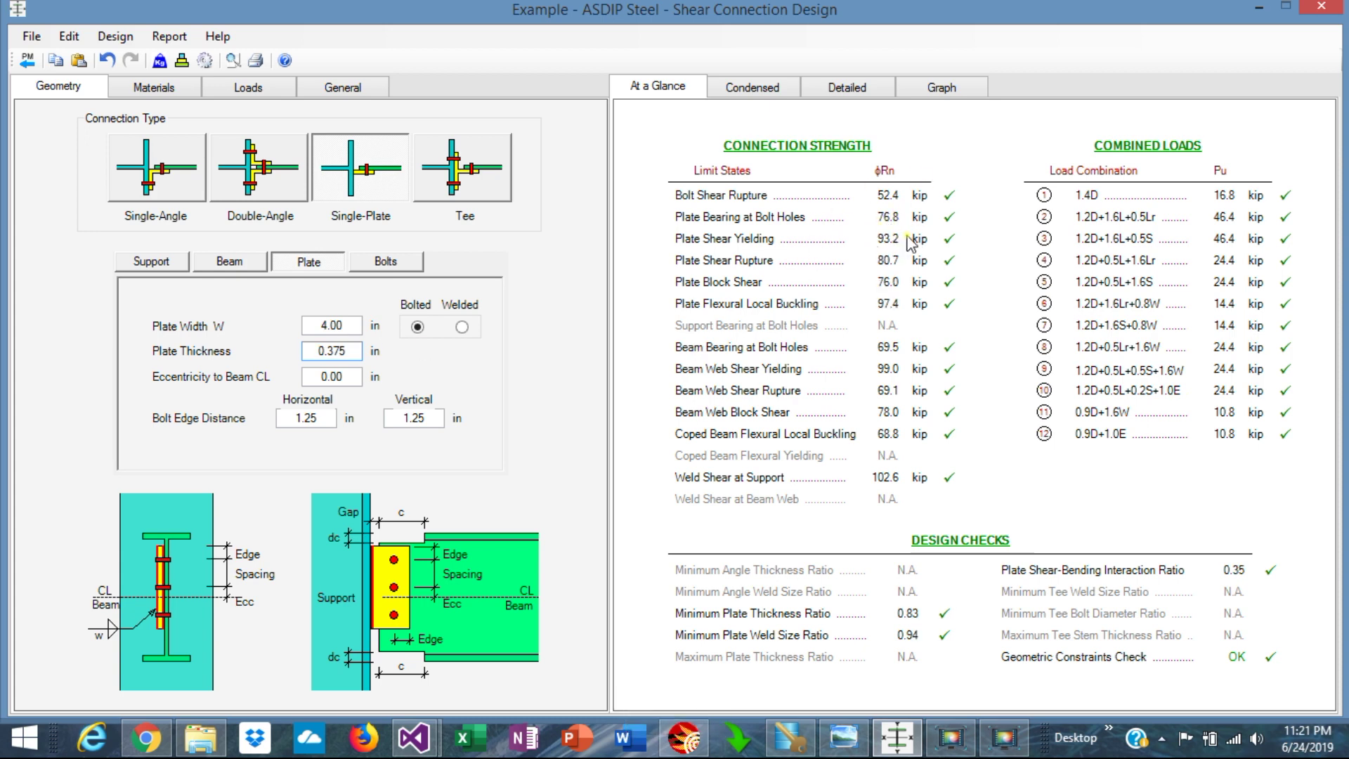
click(942, 87)
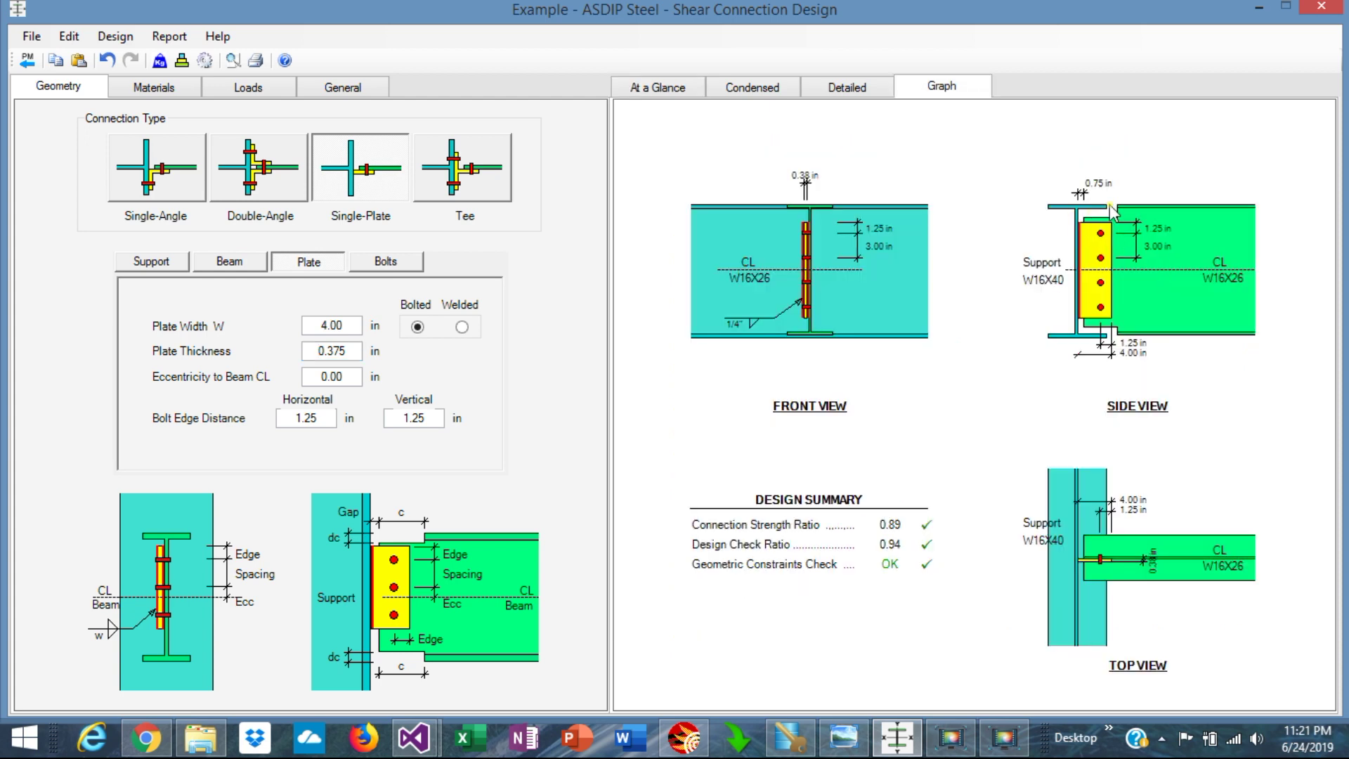
Show the at-a-glance results, where the lowest strength is 52.4 kip bolt shear rupture.
click(660, 89)
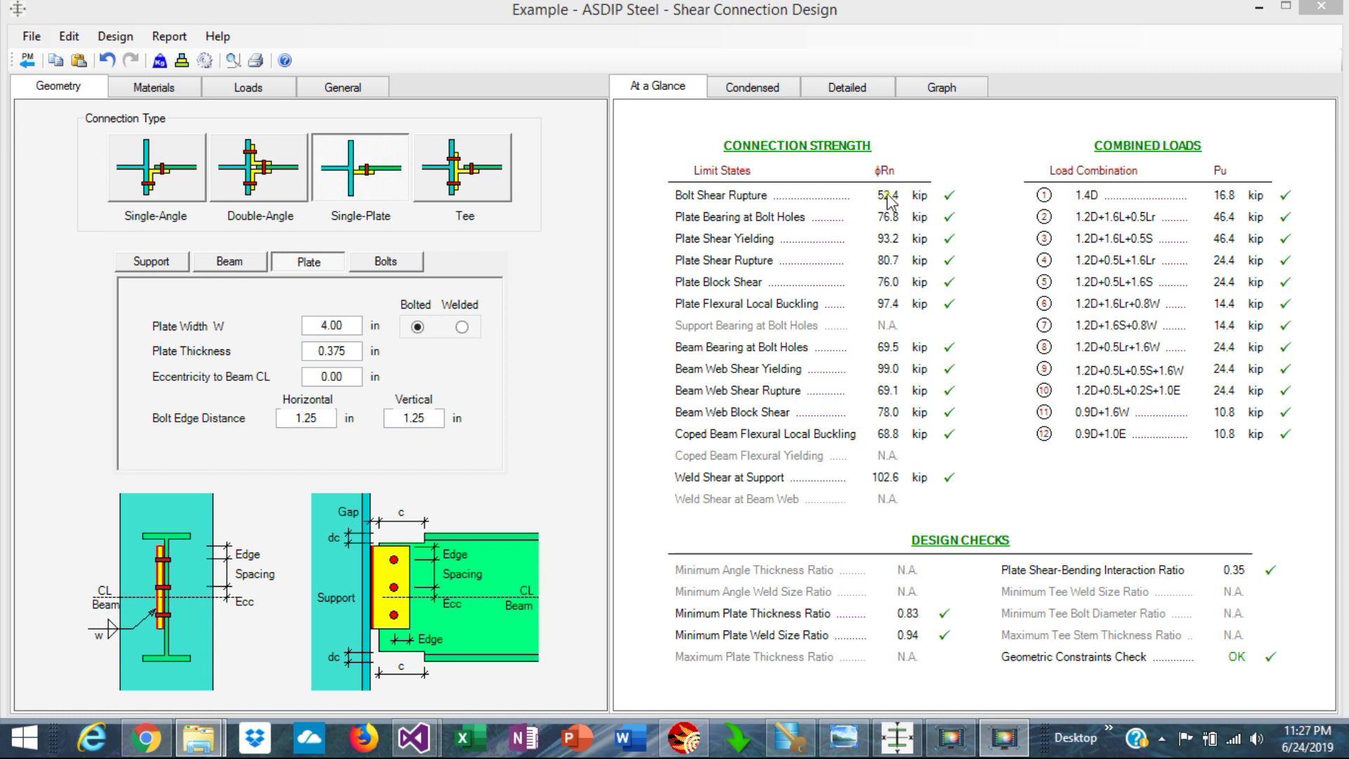
Scroll through the condensed report, then view the drawings and the all-passing at-a-glance summary.
click(757, 88)
scroll(941, 457, down, 8)
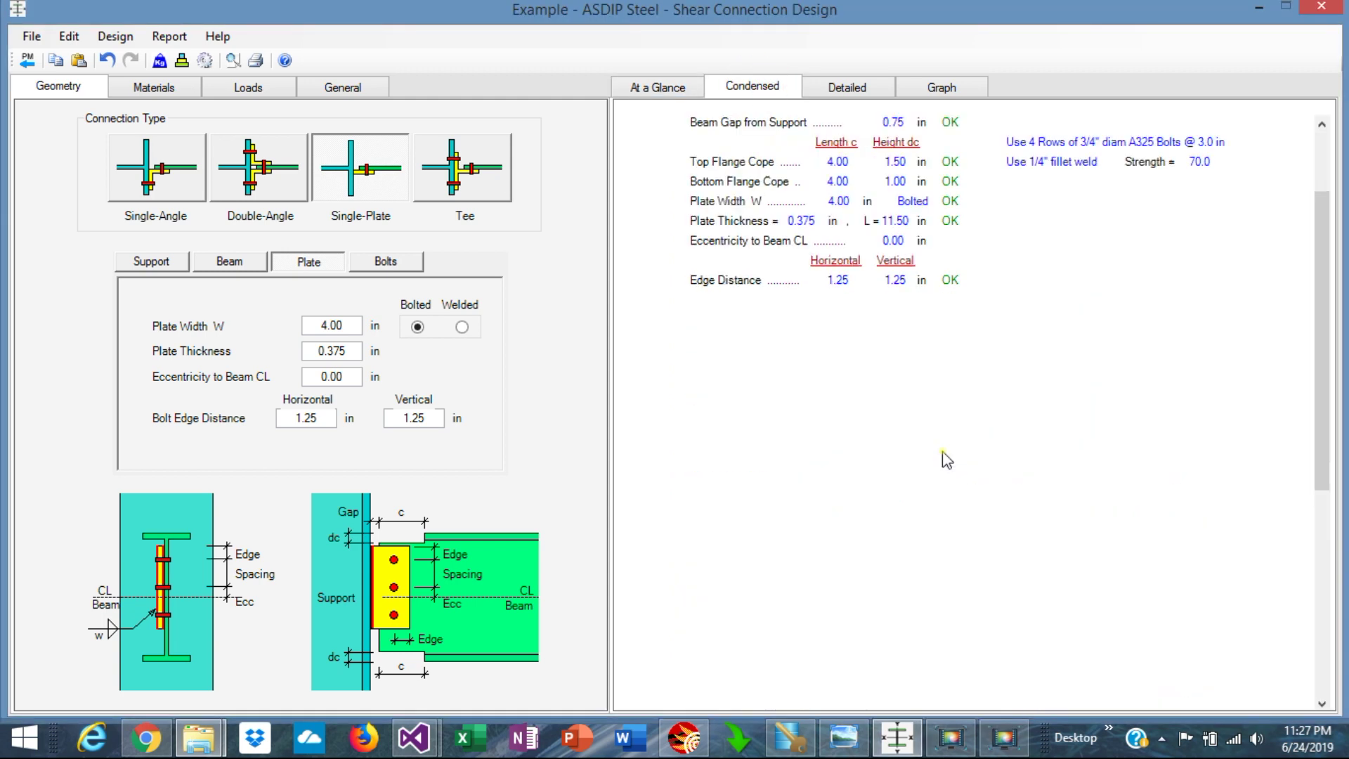
scroll(945, 461, up, 4)
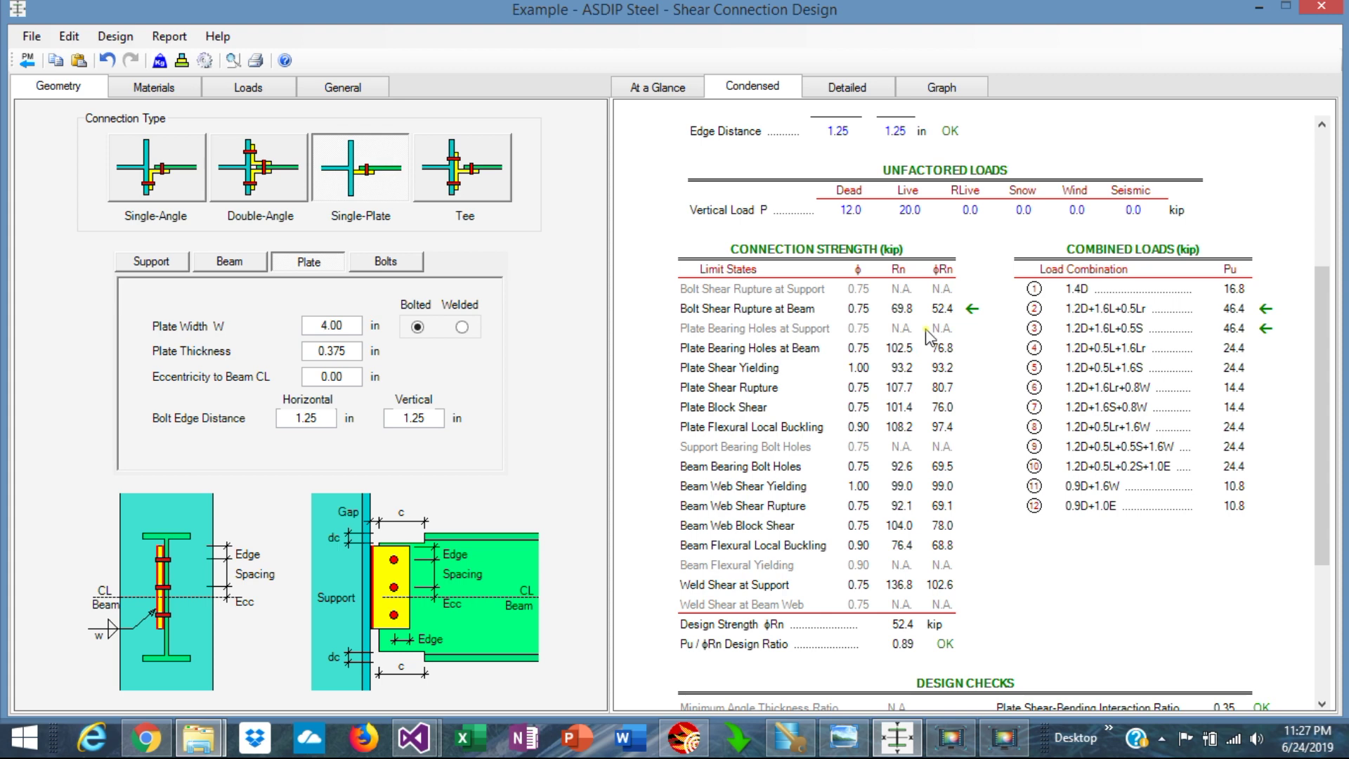
scroll(1014, 455, down, 4)
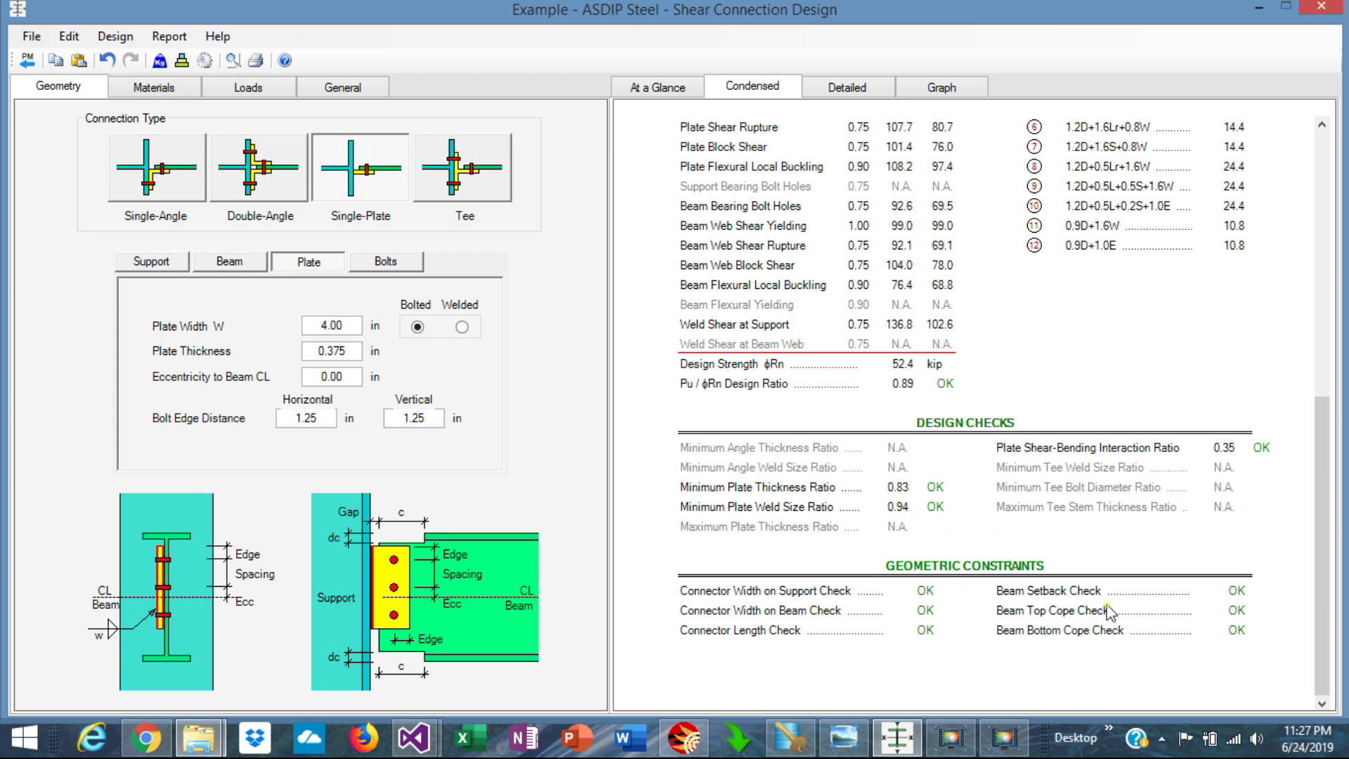
click(944, 87)
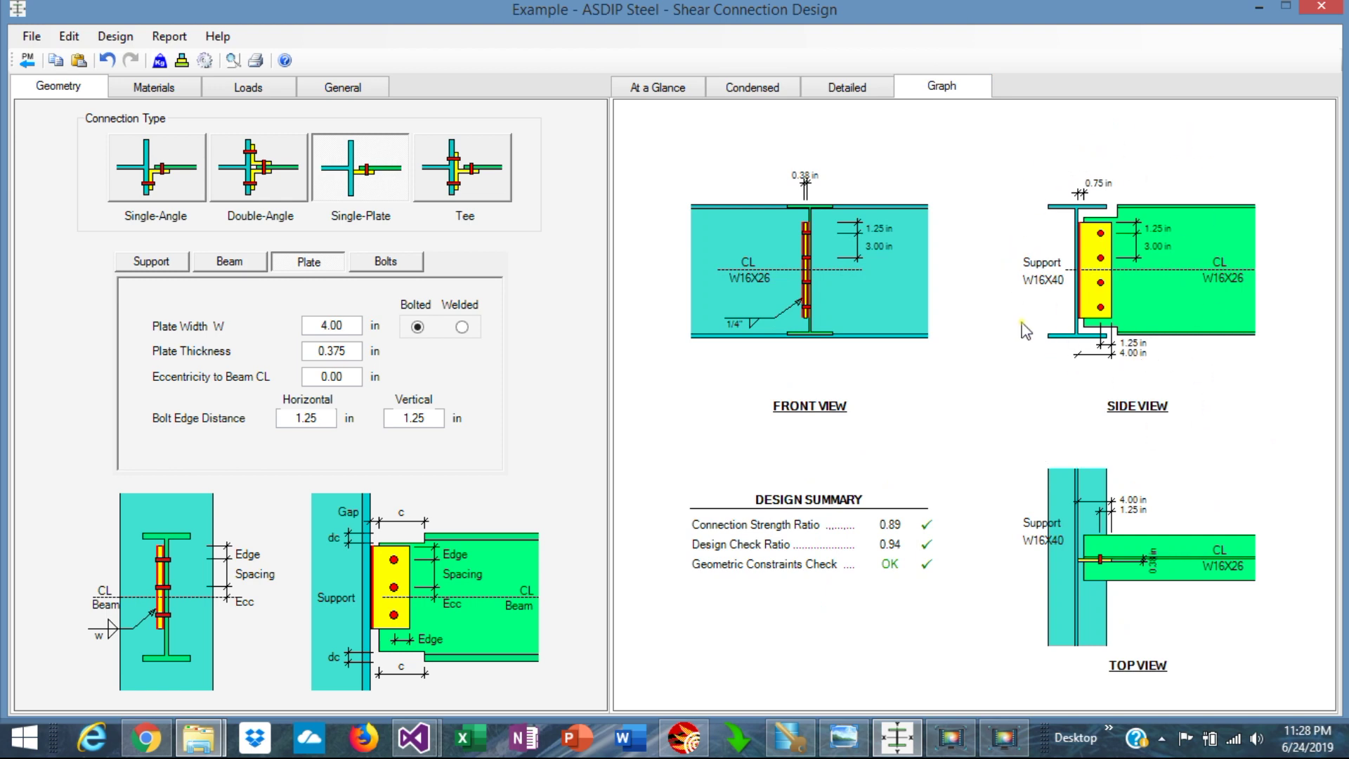
click(662, 90)
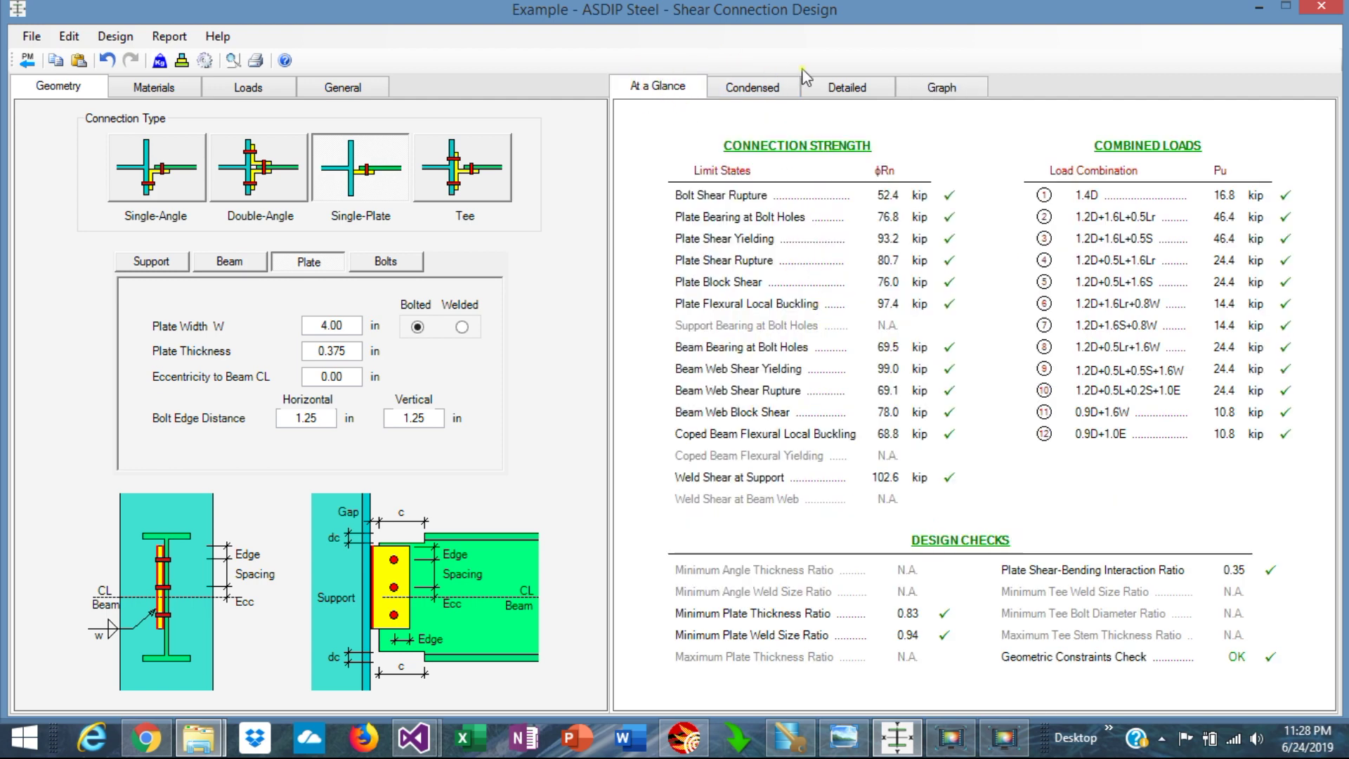
Open the detailed calculation report and scroll through its checks.
click(848, 90)
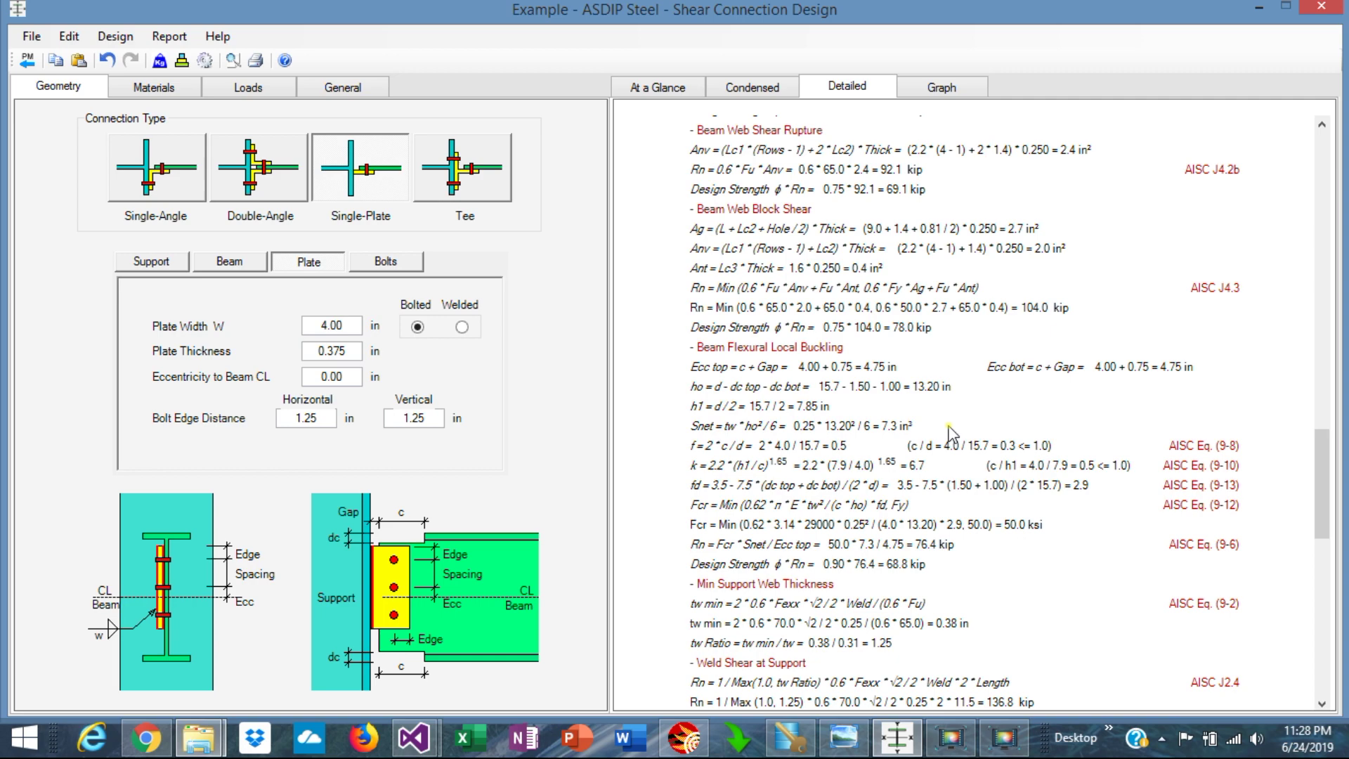
scroll(951, 435, up, 15)
scroll(952, 436, down, 3)
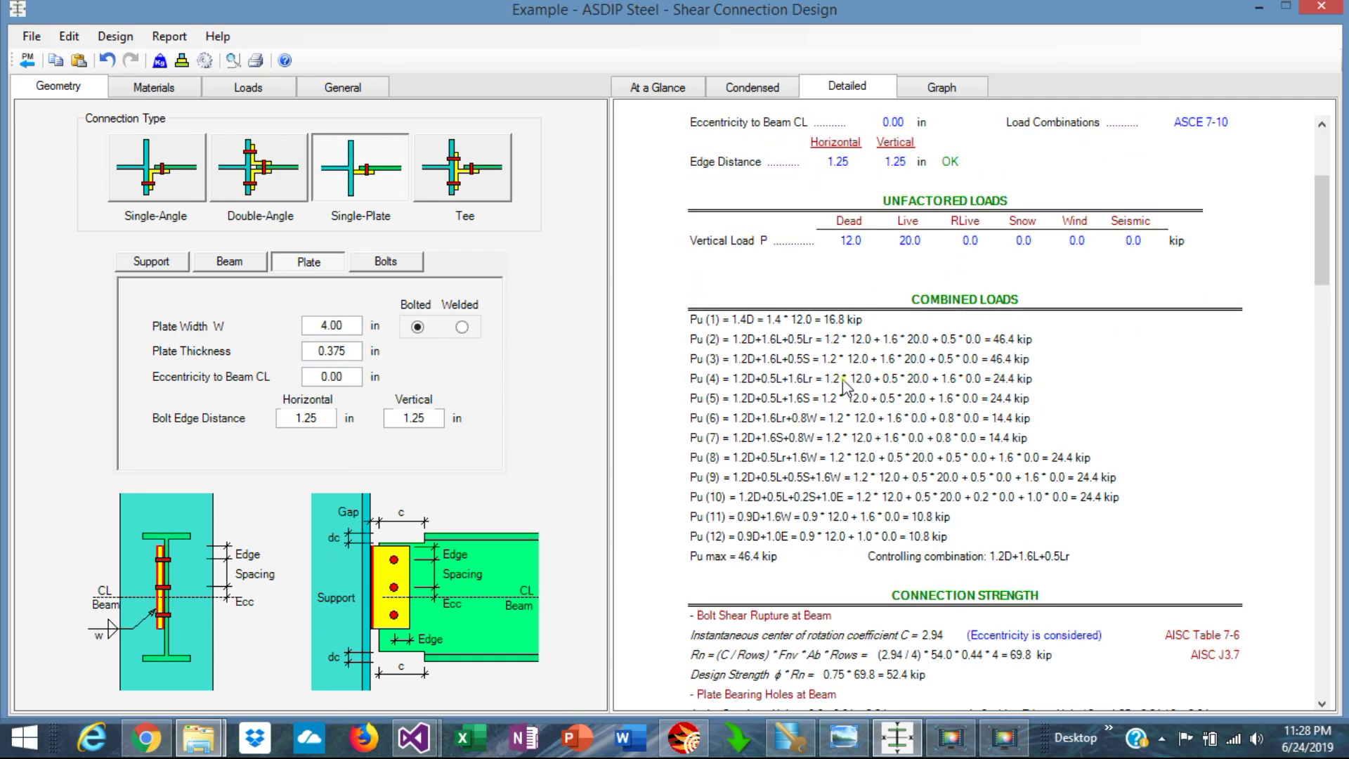
scroll(887, 434, down, 4)
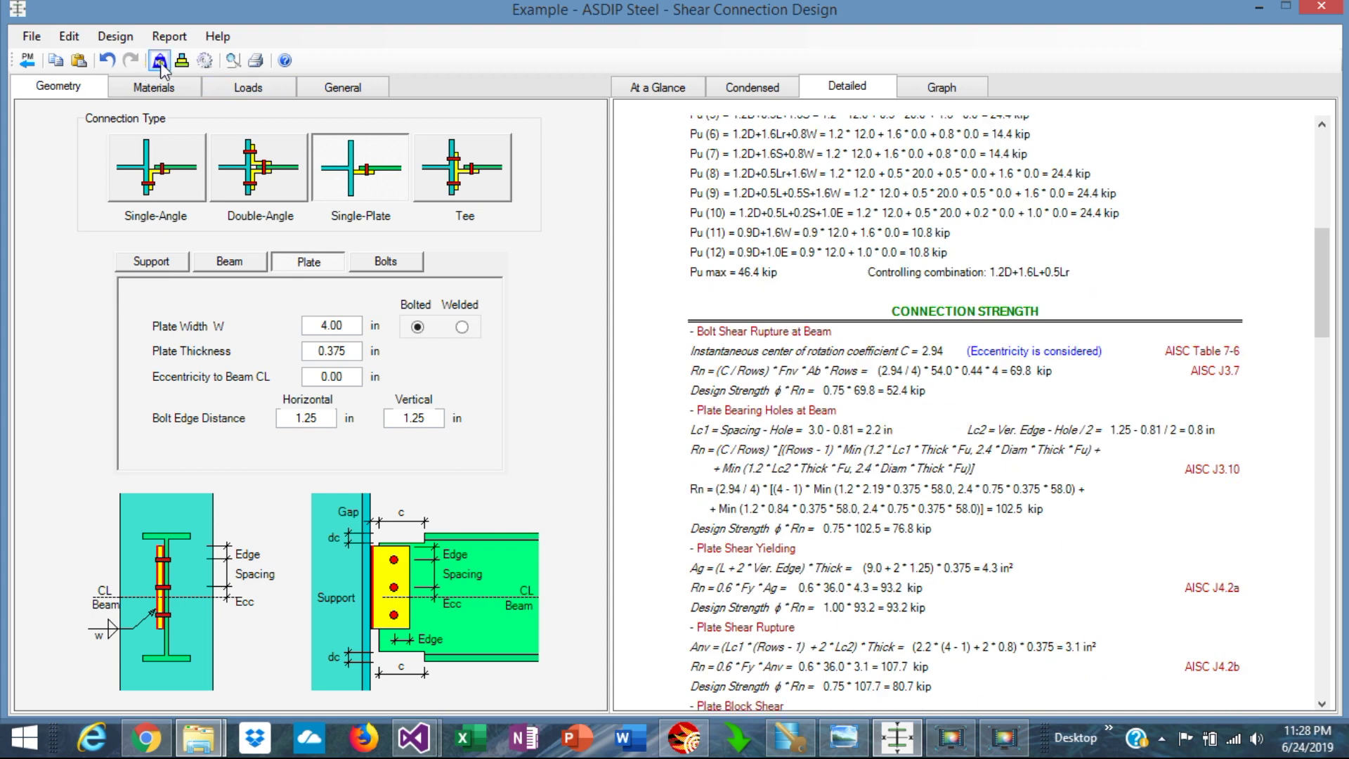
Review the IBC 12/ASCE 7-10 factored load combination factors and accept them.
click(182, 63)
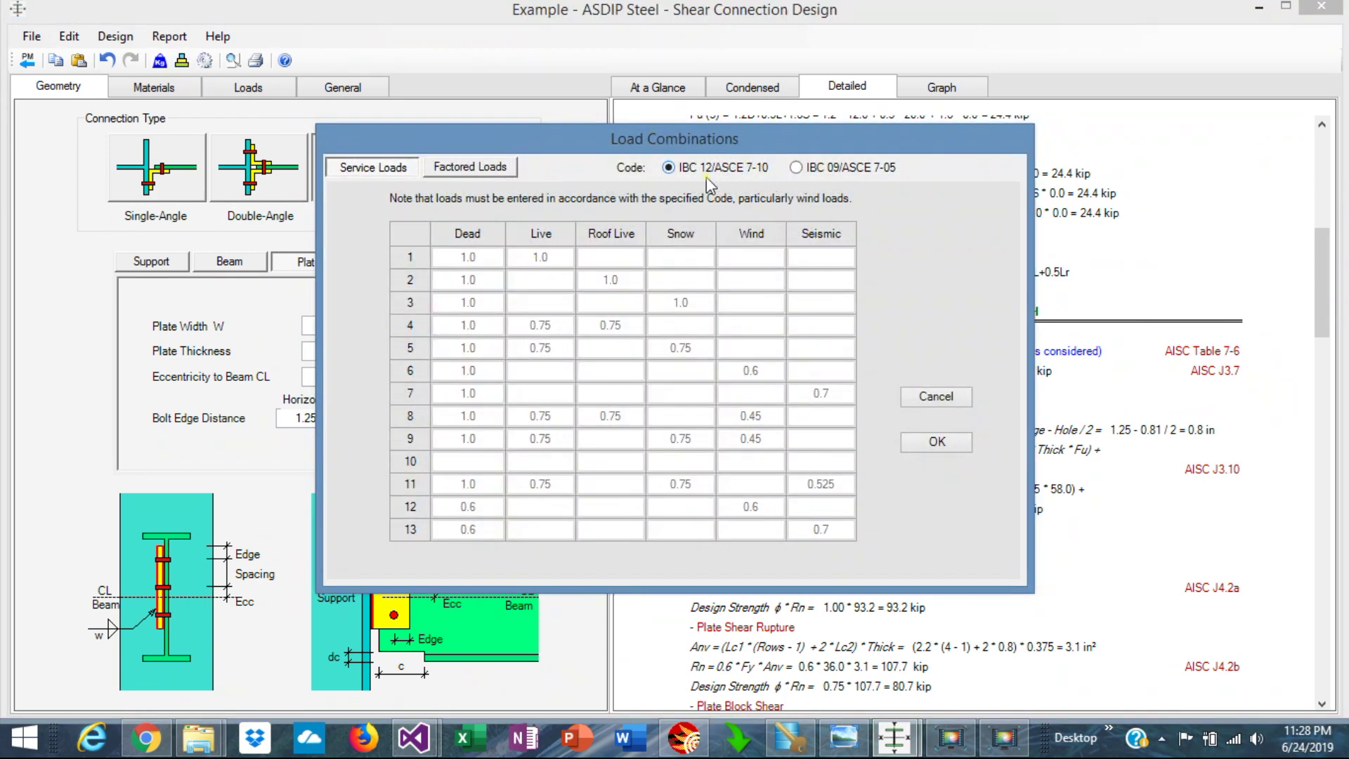
click(471, 169)
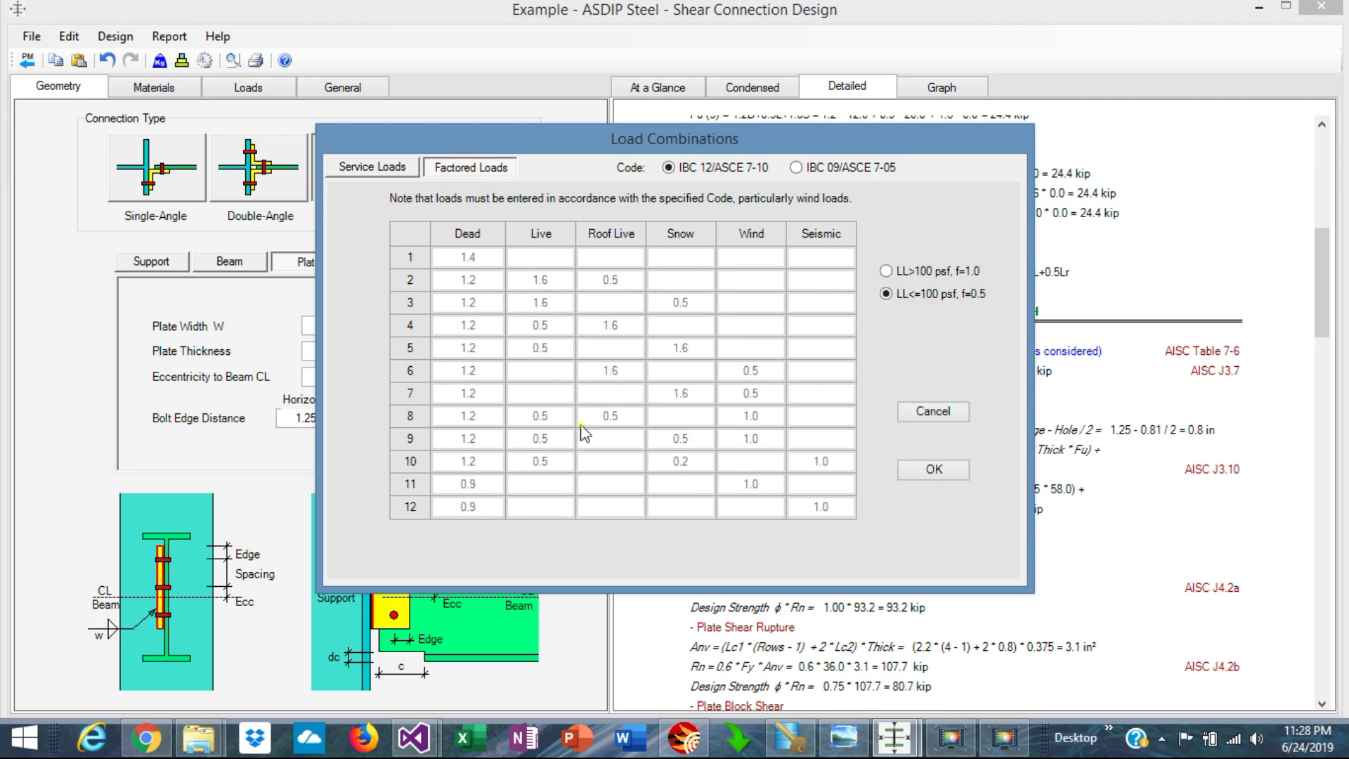
click(933, 468)
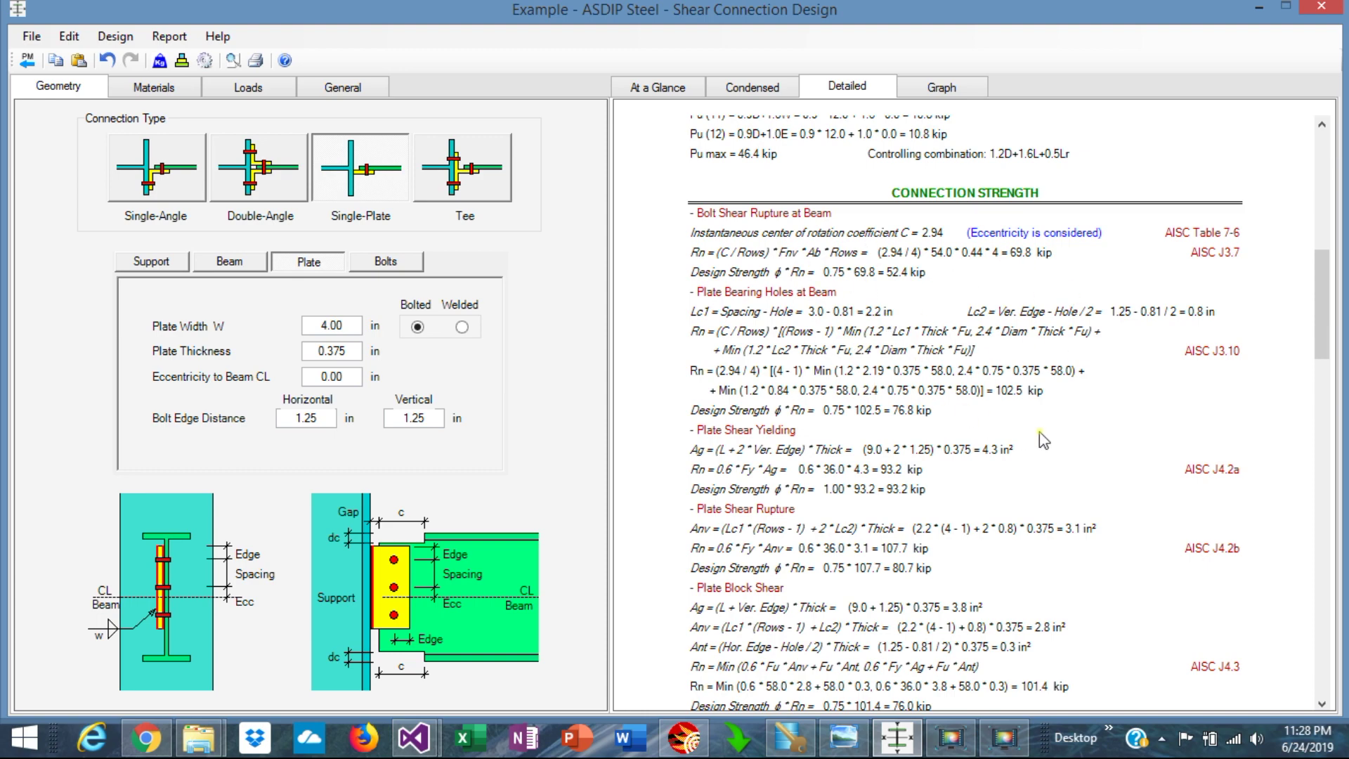
scroll(1039, 432, down, 6)
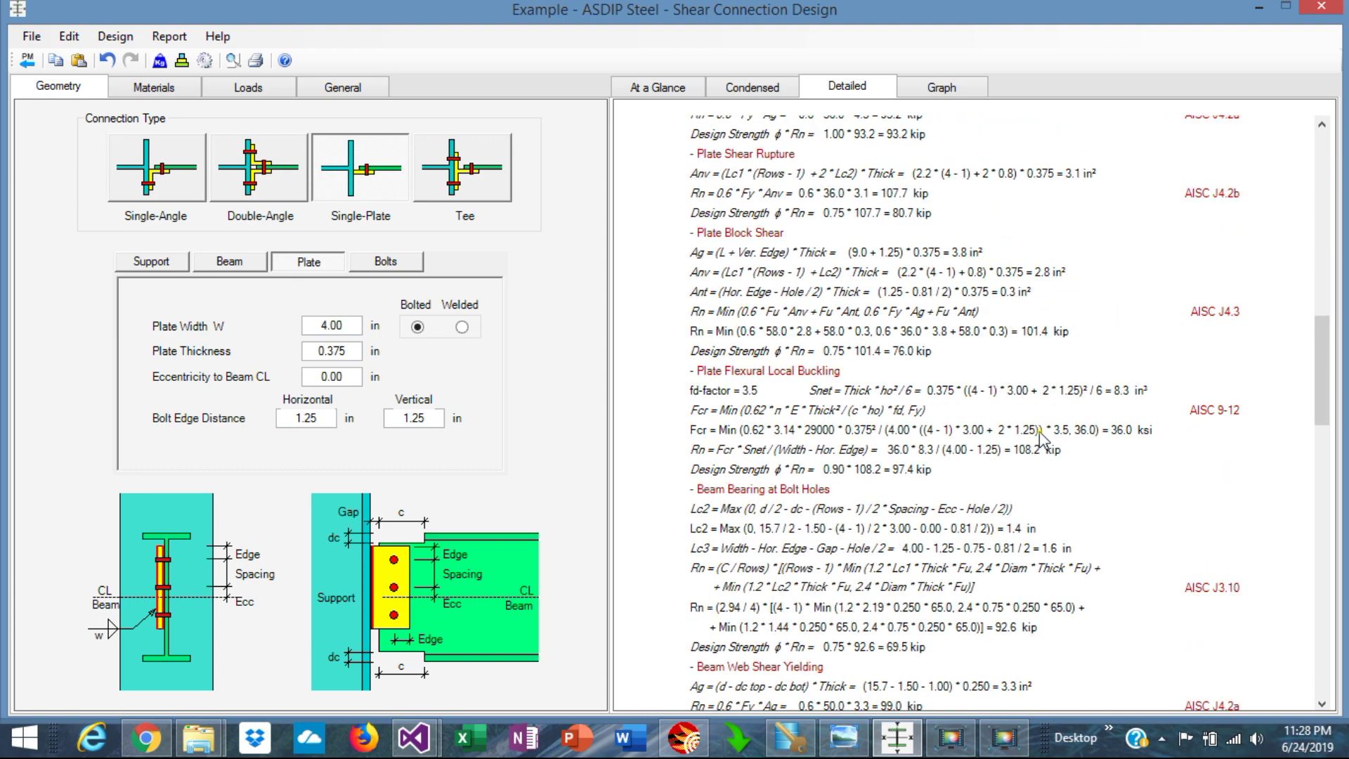
Scroll the detailed report down to Geometric Constraints, return to At a Glance, and bring up the print preview options.
scroll(1039, 431, down, 12)
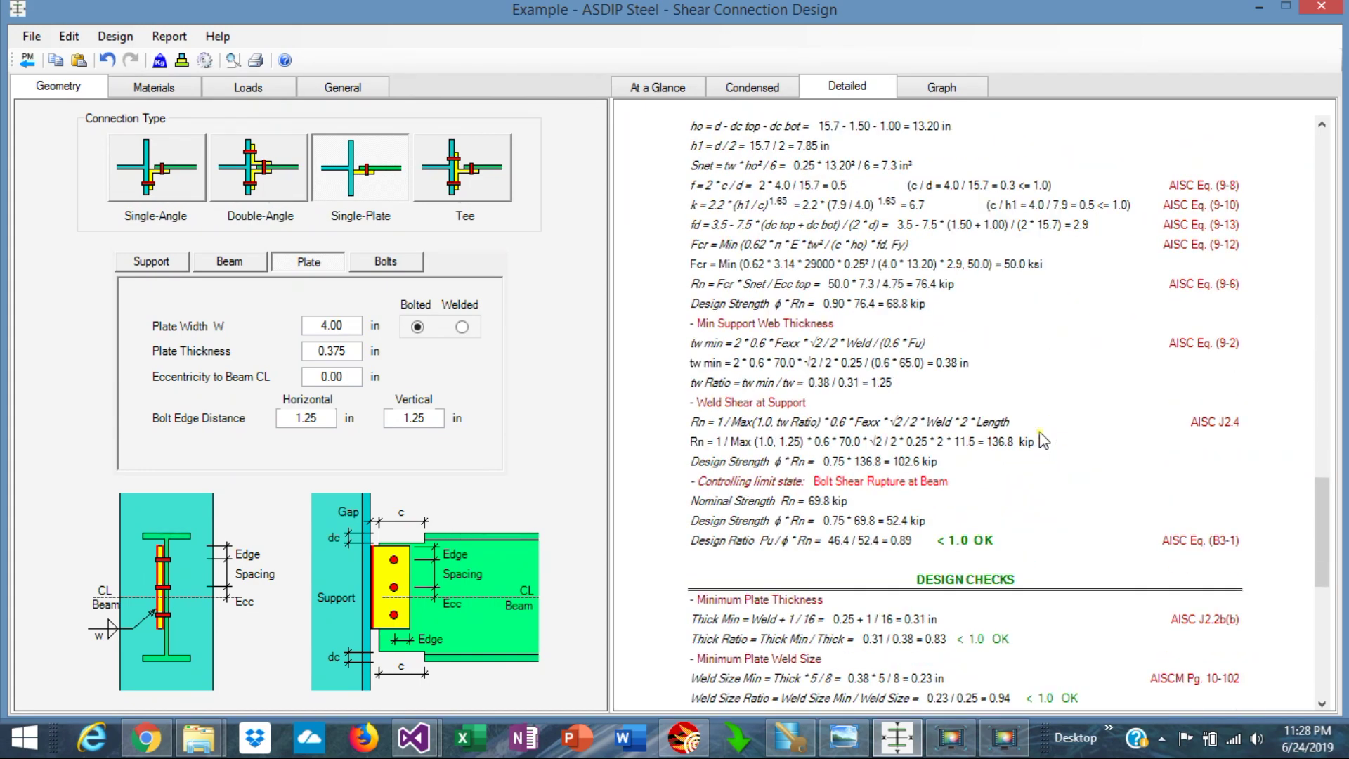
scroll(1043, 440, down, 4)
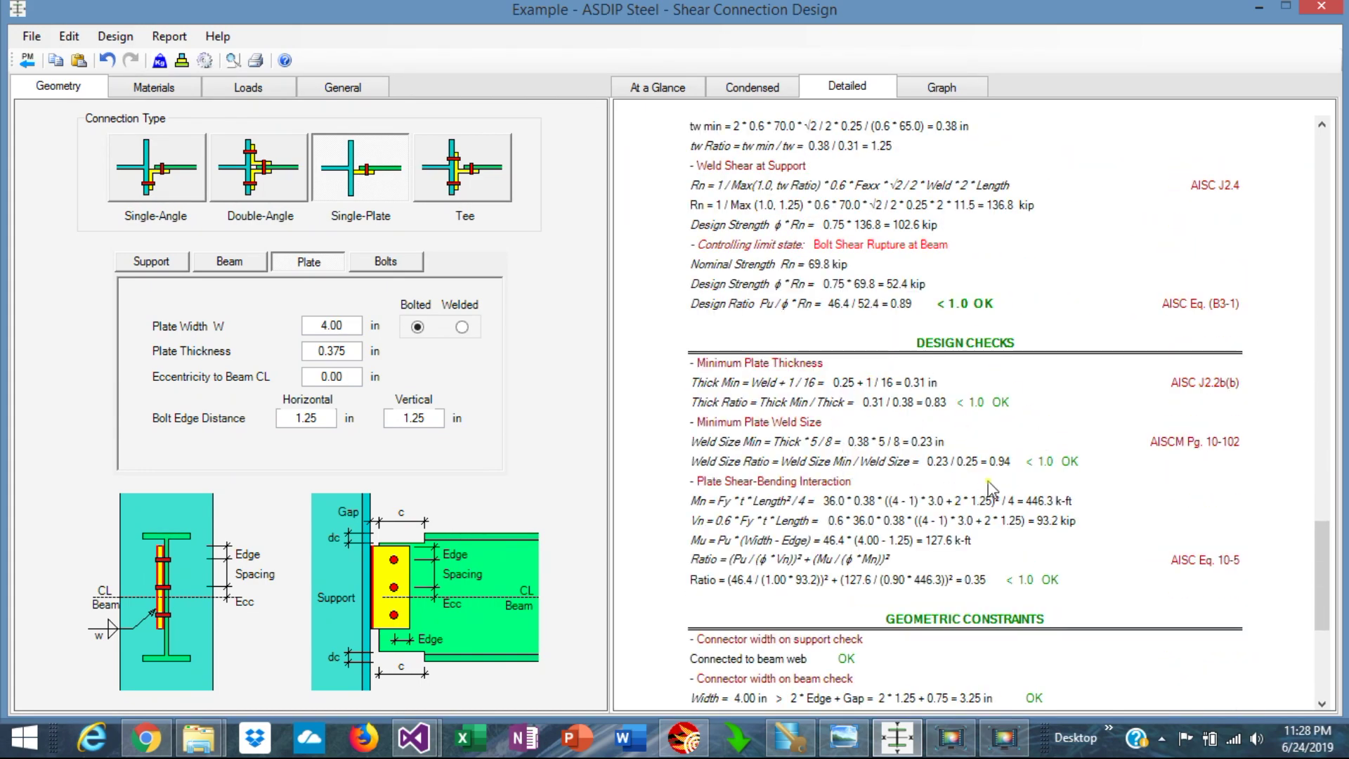
scroll(990, 486, down, 2)
scroll(991, 487, down, 4)
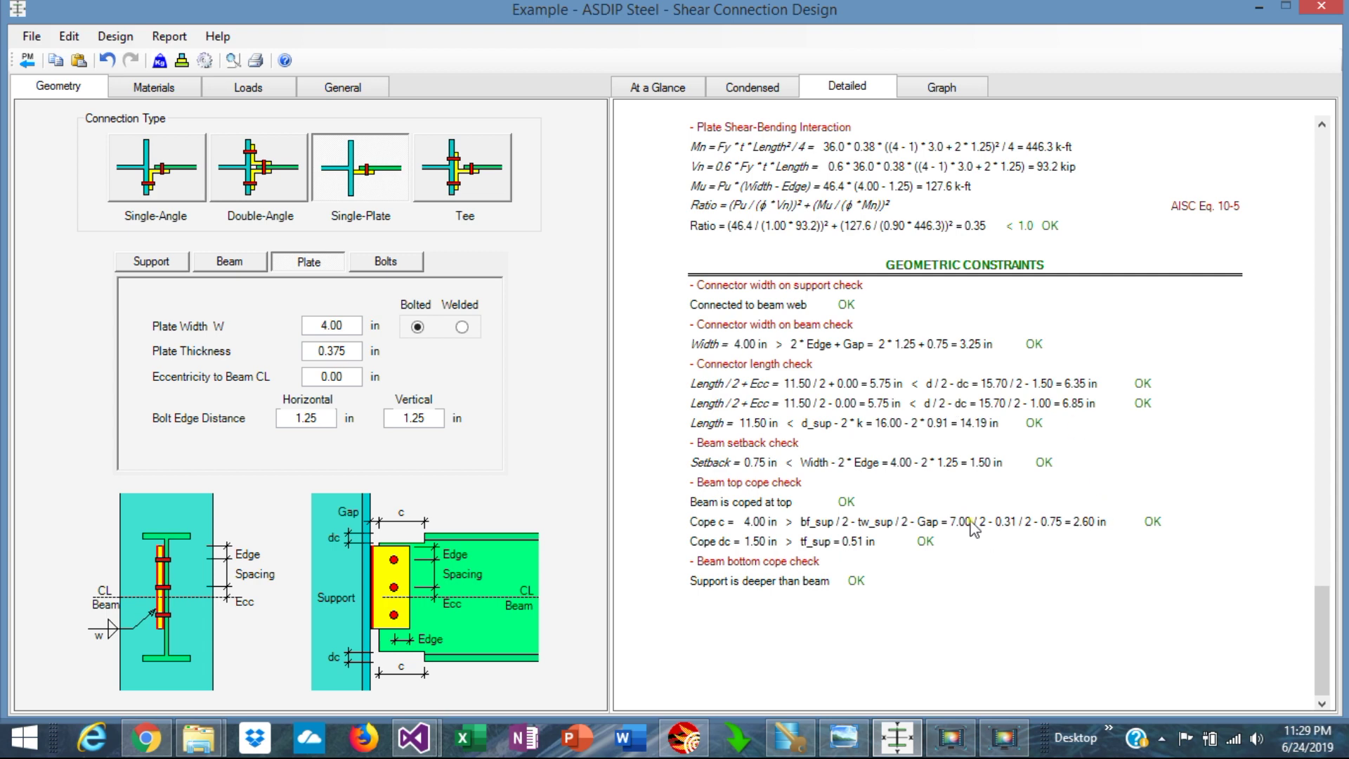
click(646, 92)
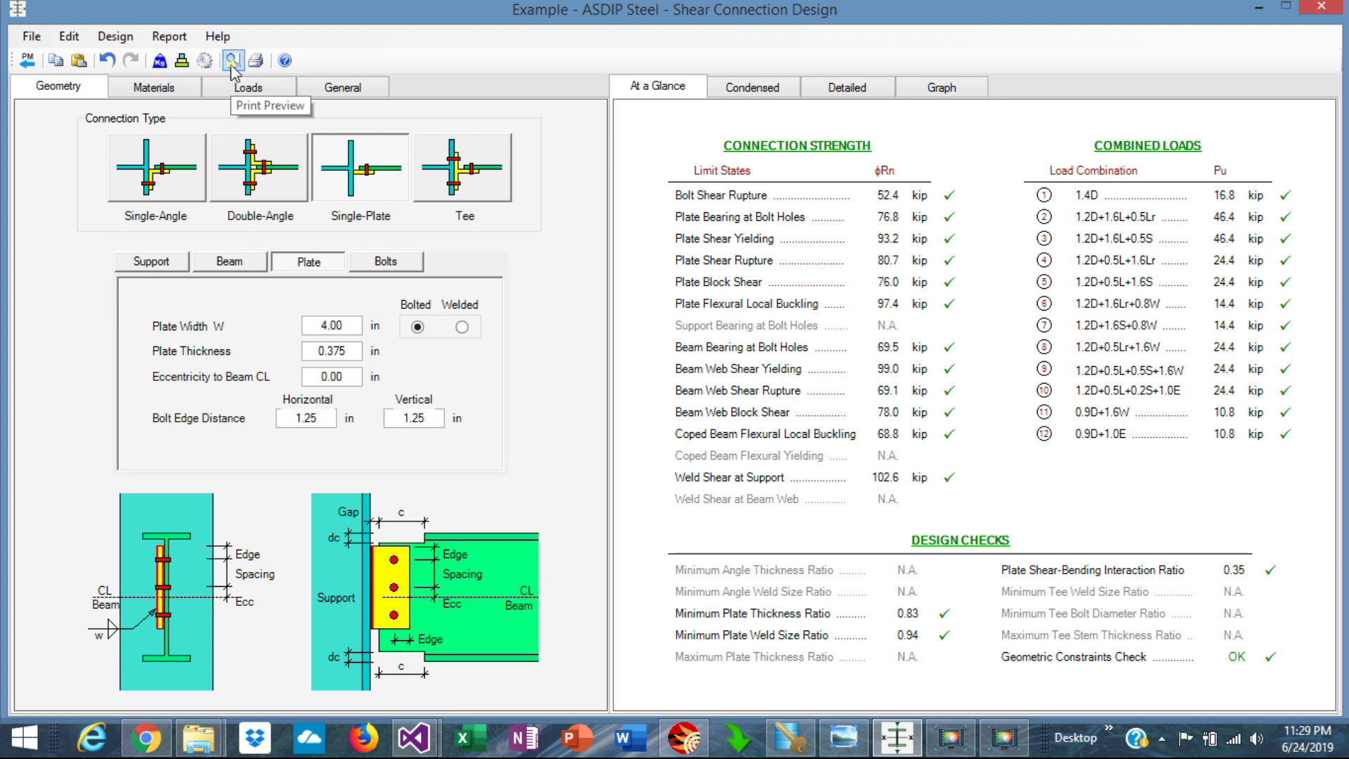
click(254, 62)
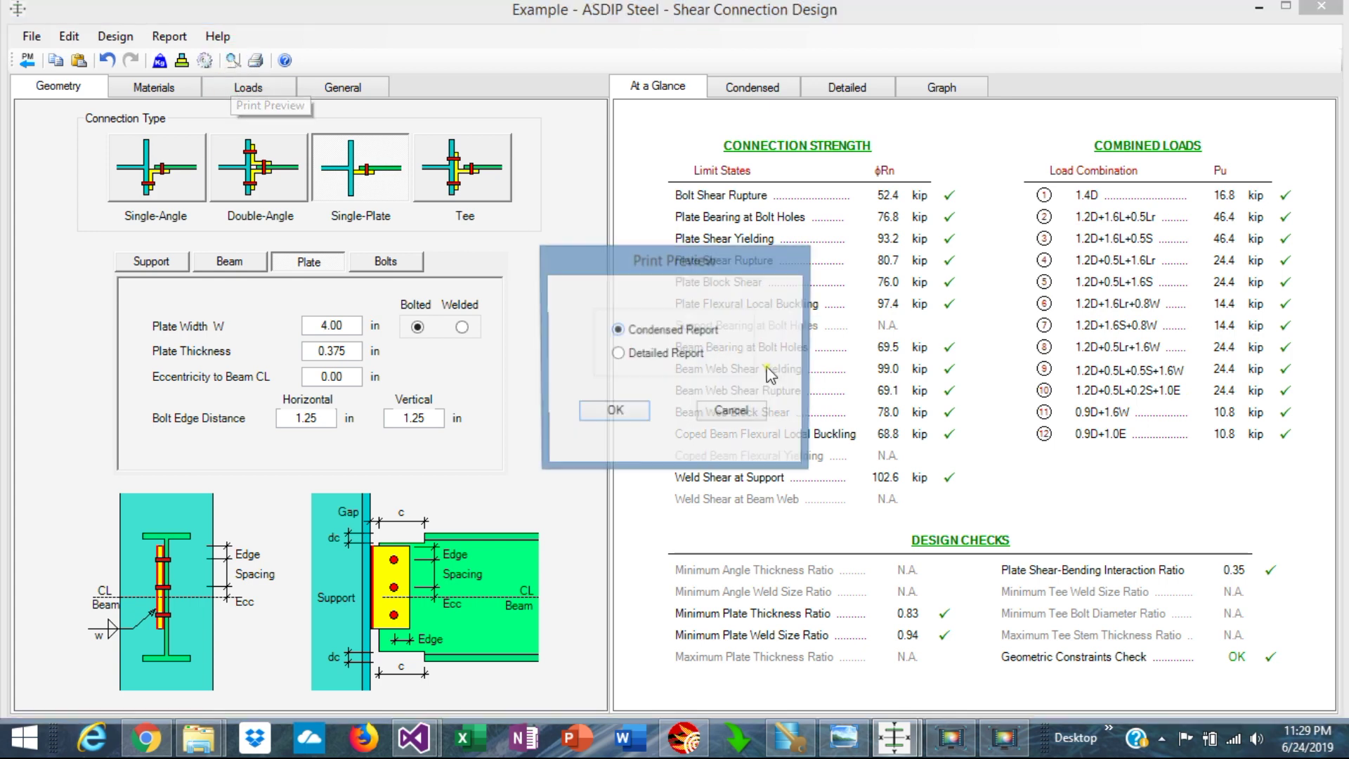
Preview both pages of the condensed report, then close the preview.
click(616, 412)
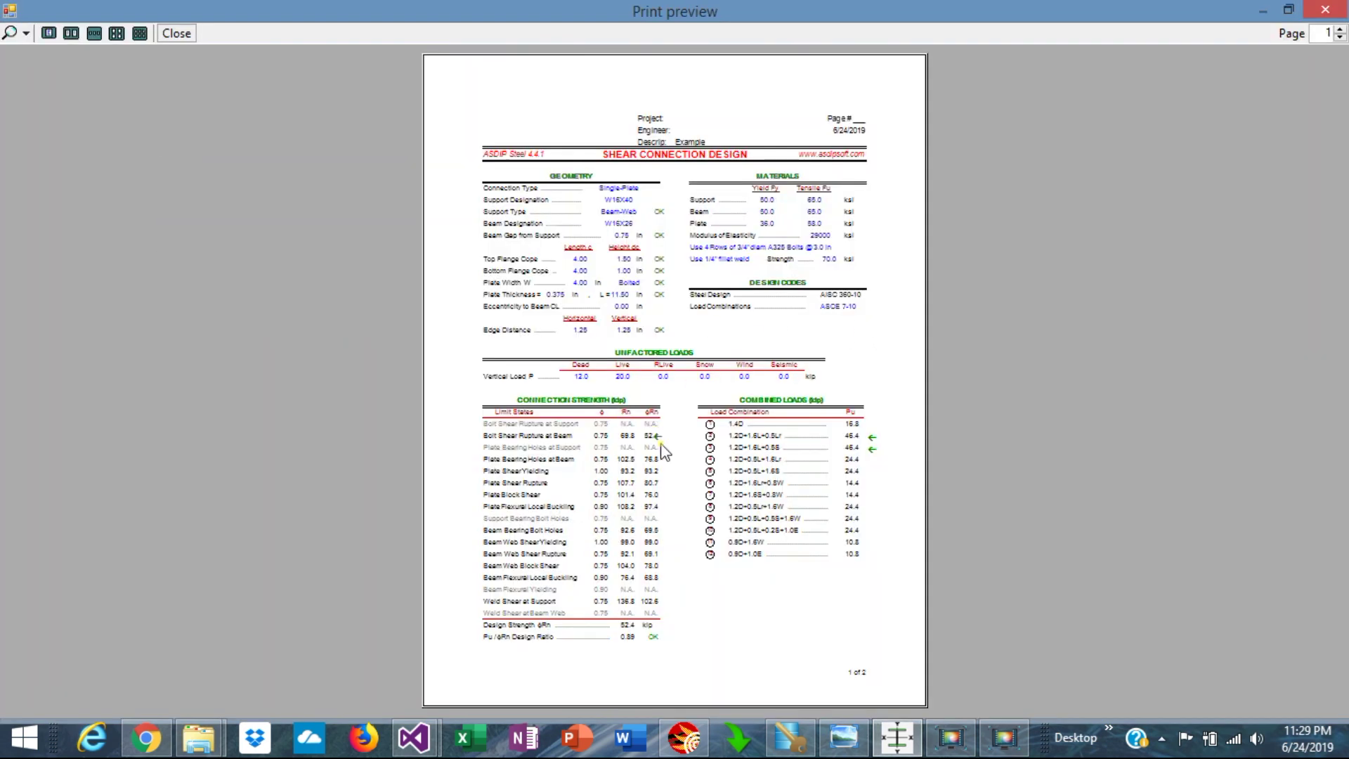
click(1340, 30)
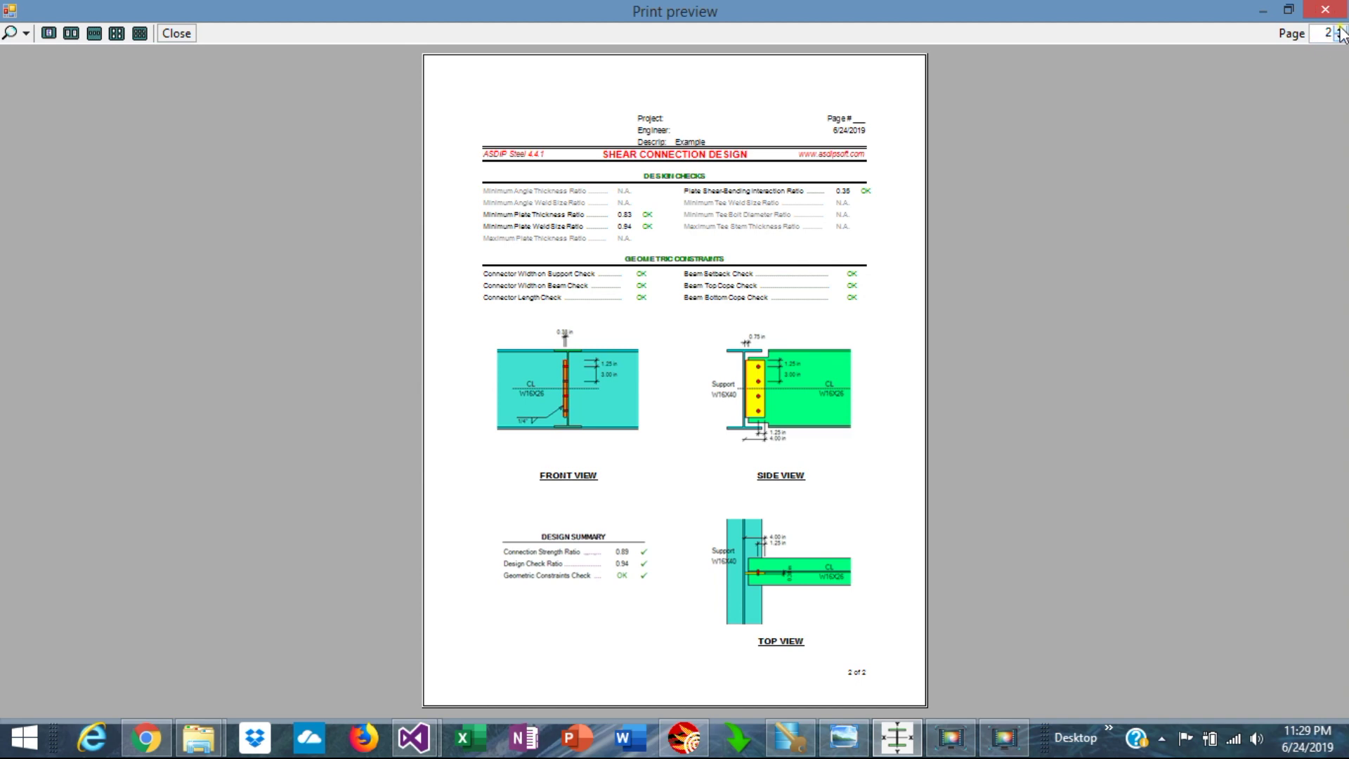
click(1324, 11)
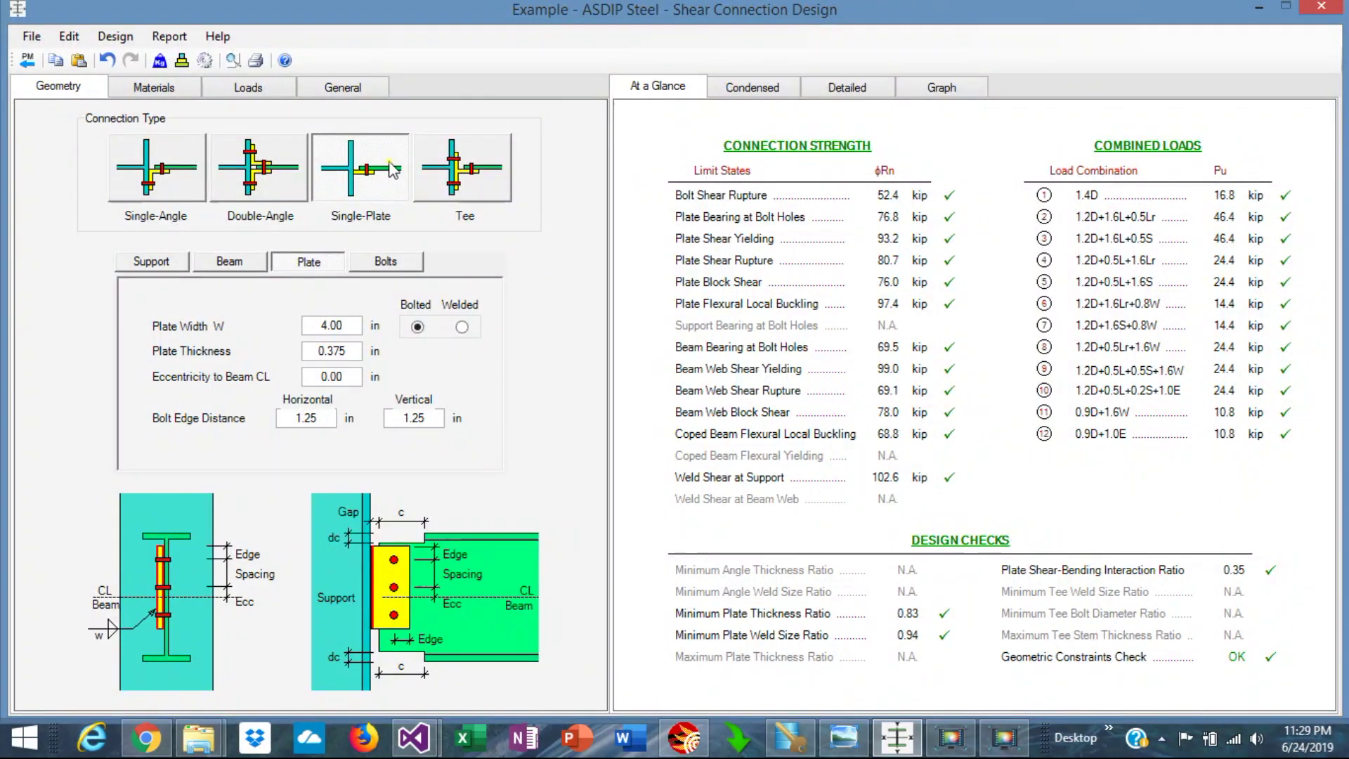
Generate a print preview of the Detailed Report.
click(226, 61)
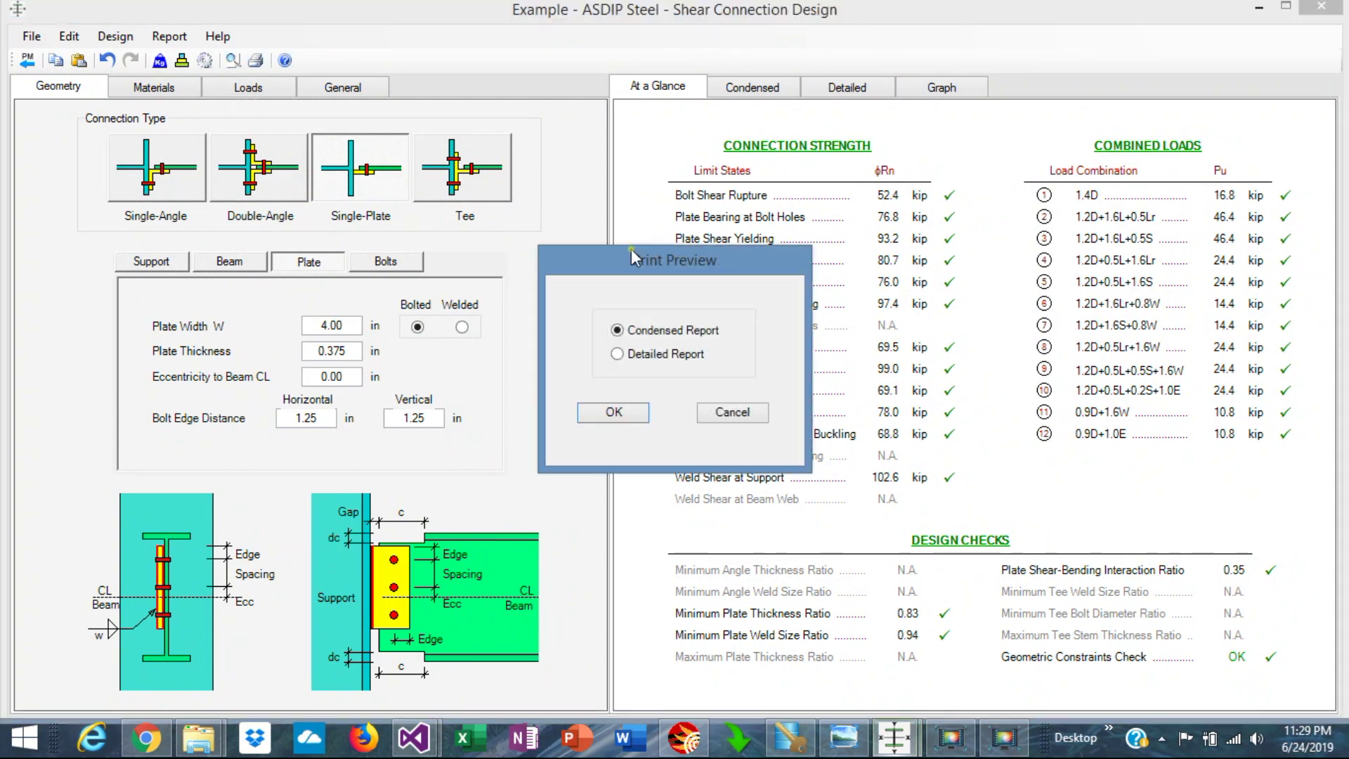
click(649, 359)
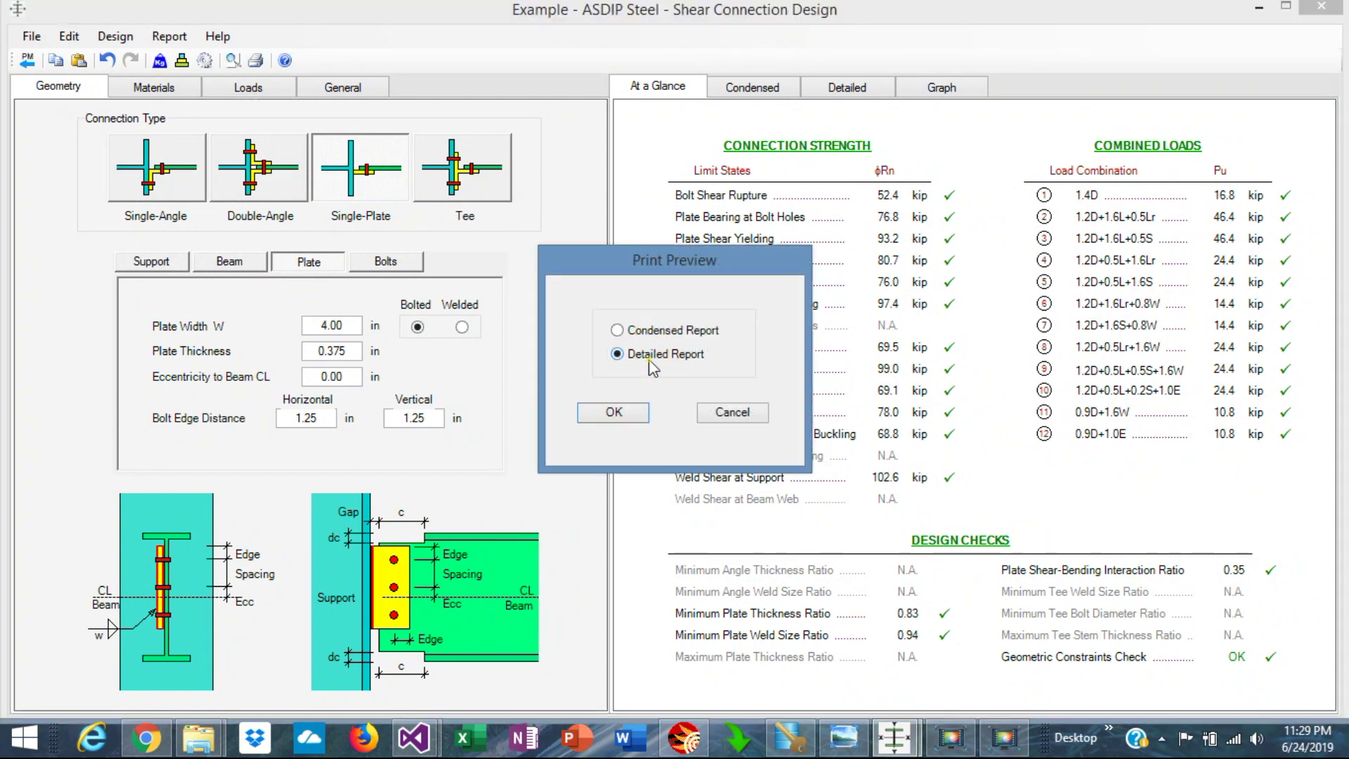
click(612, 412)
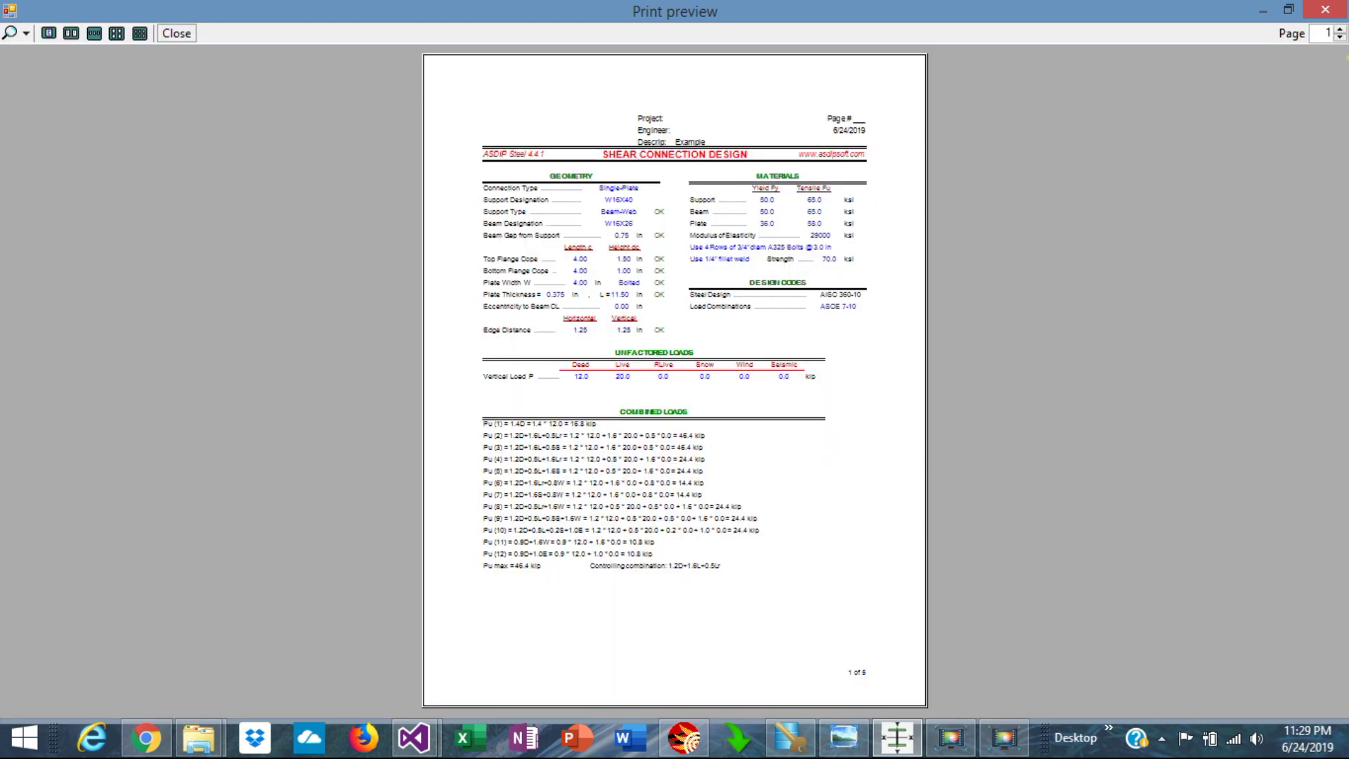
Step through report pages 2 to 5, ending at the connection drawings, then close the preview.
click(1339, 30)
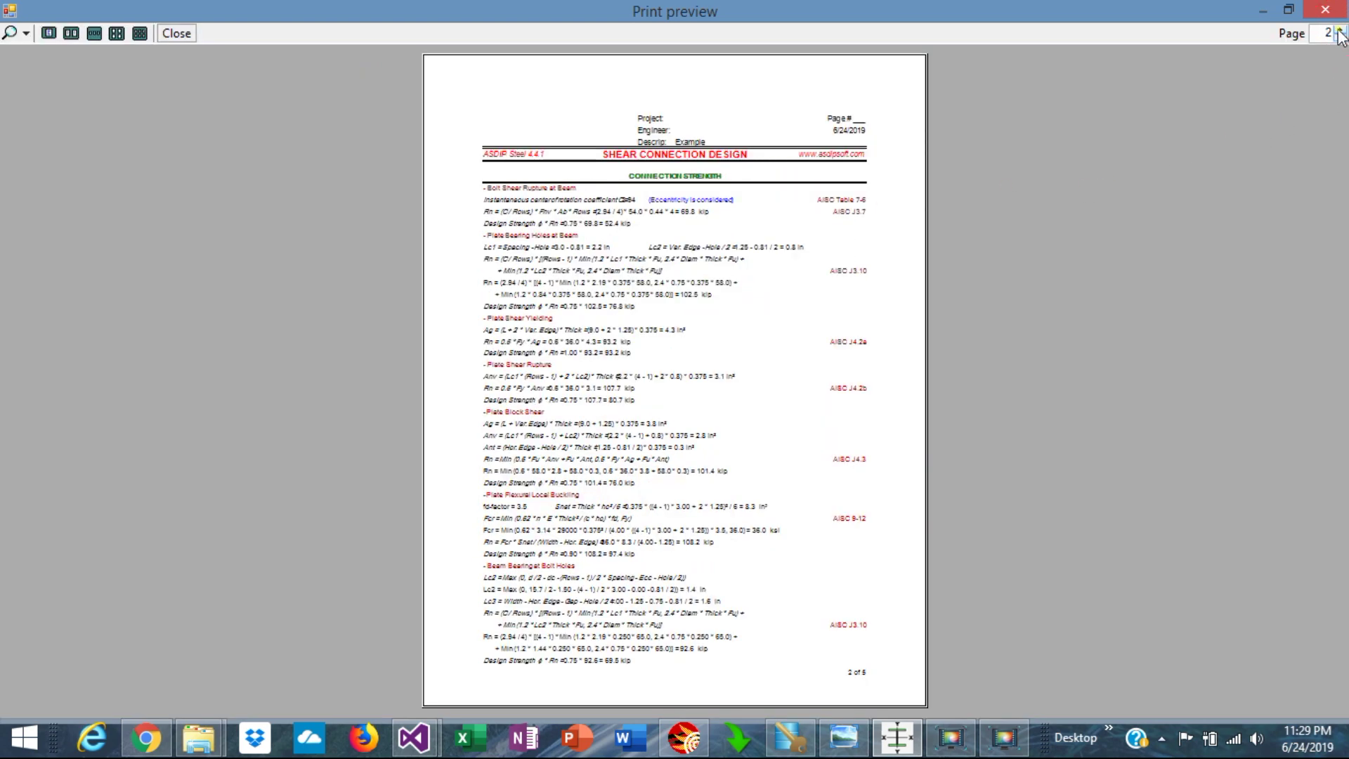
click(1340, 30)
click(1340, 30)
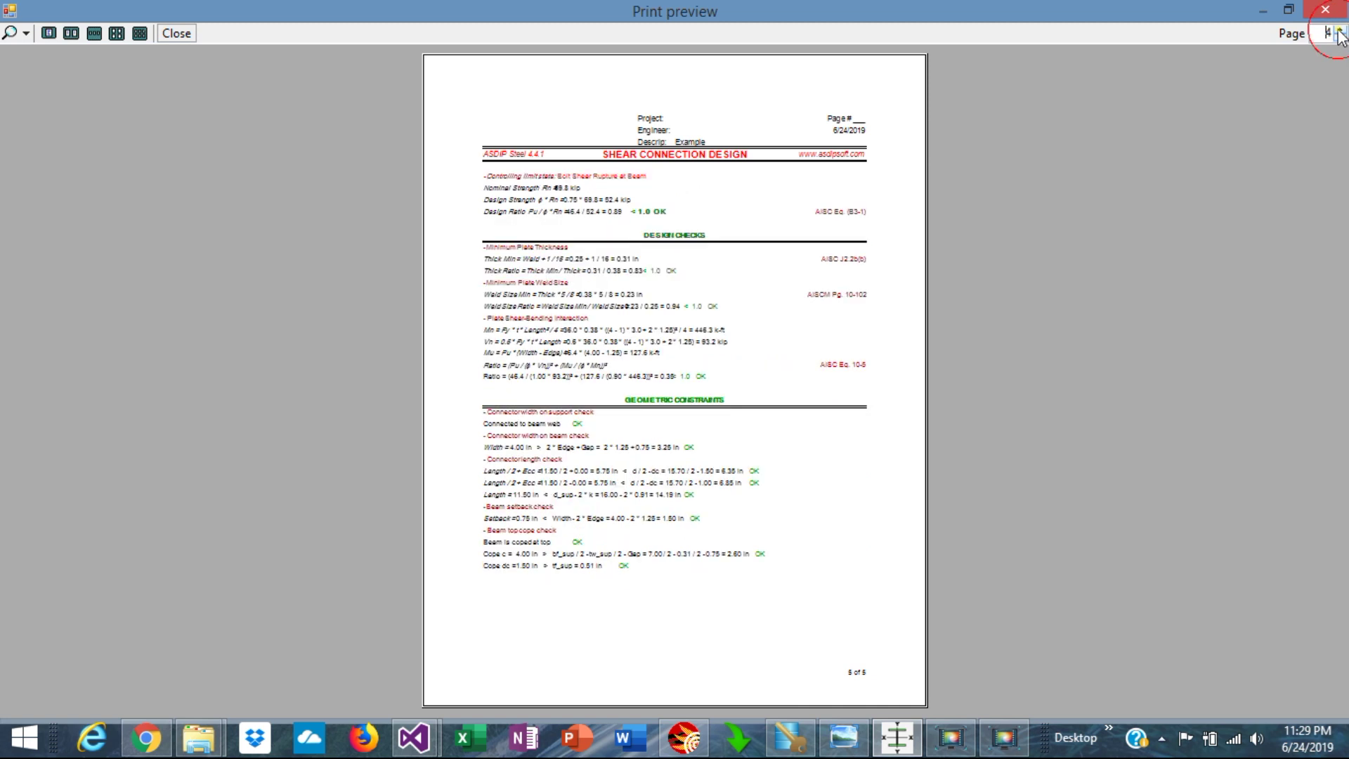
click(1340, 30)
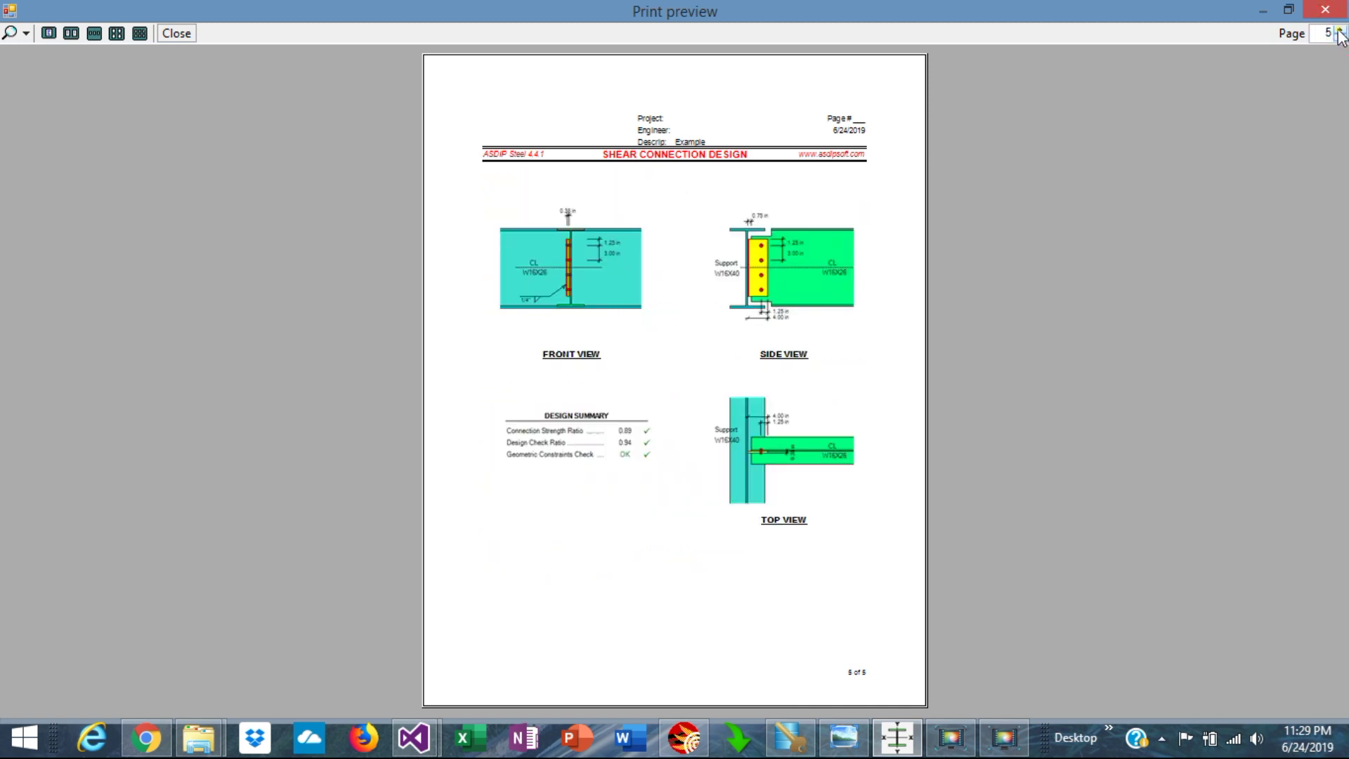
click(1325, 9)
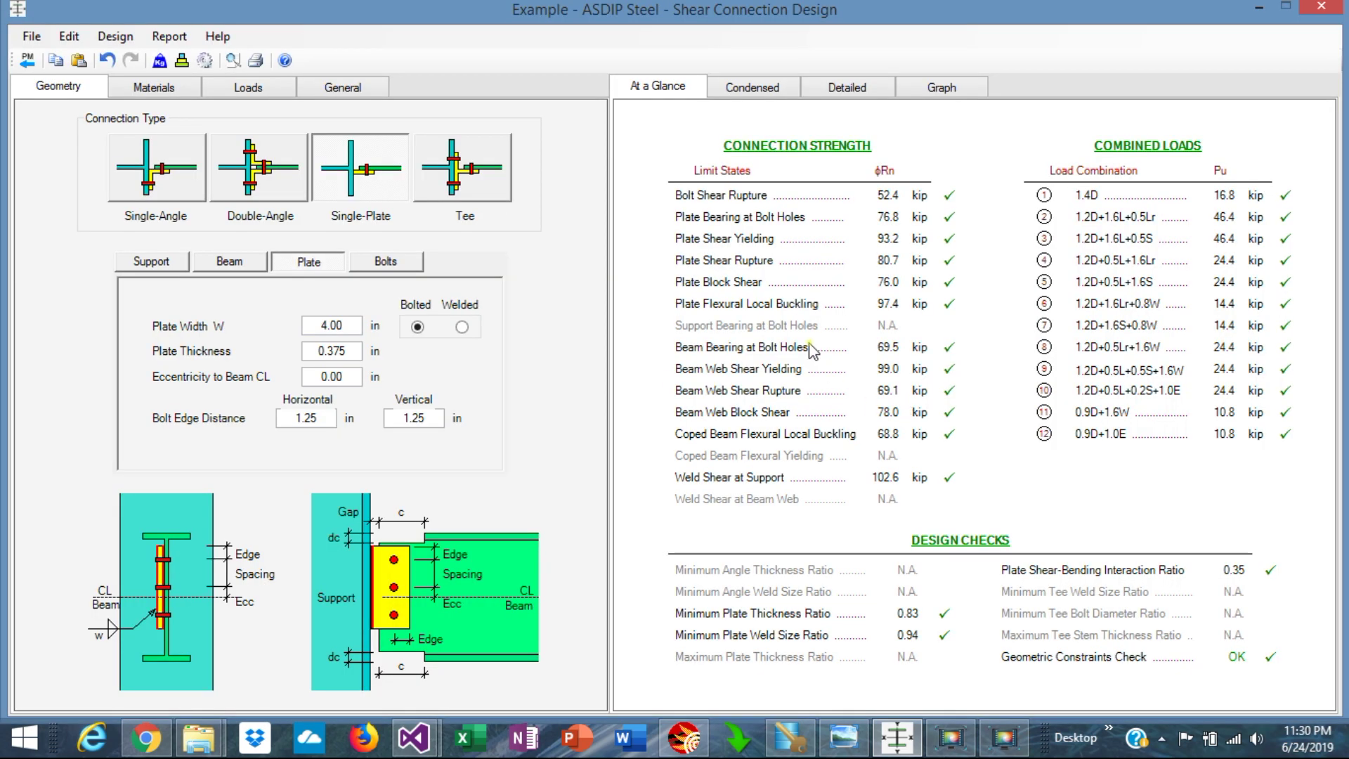